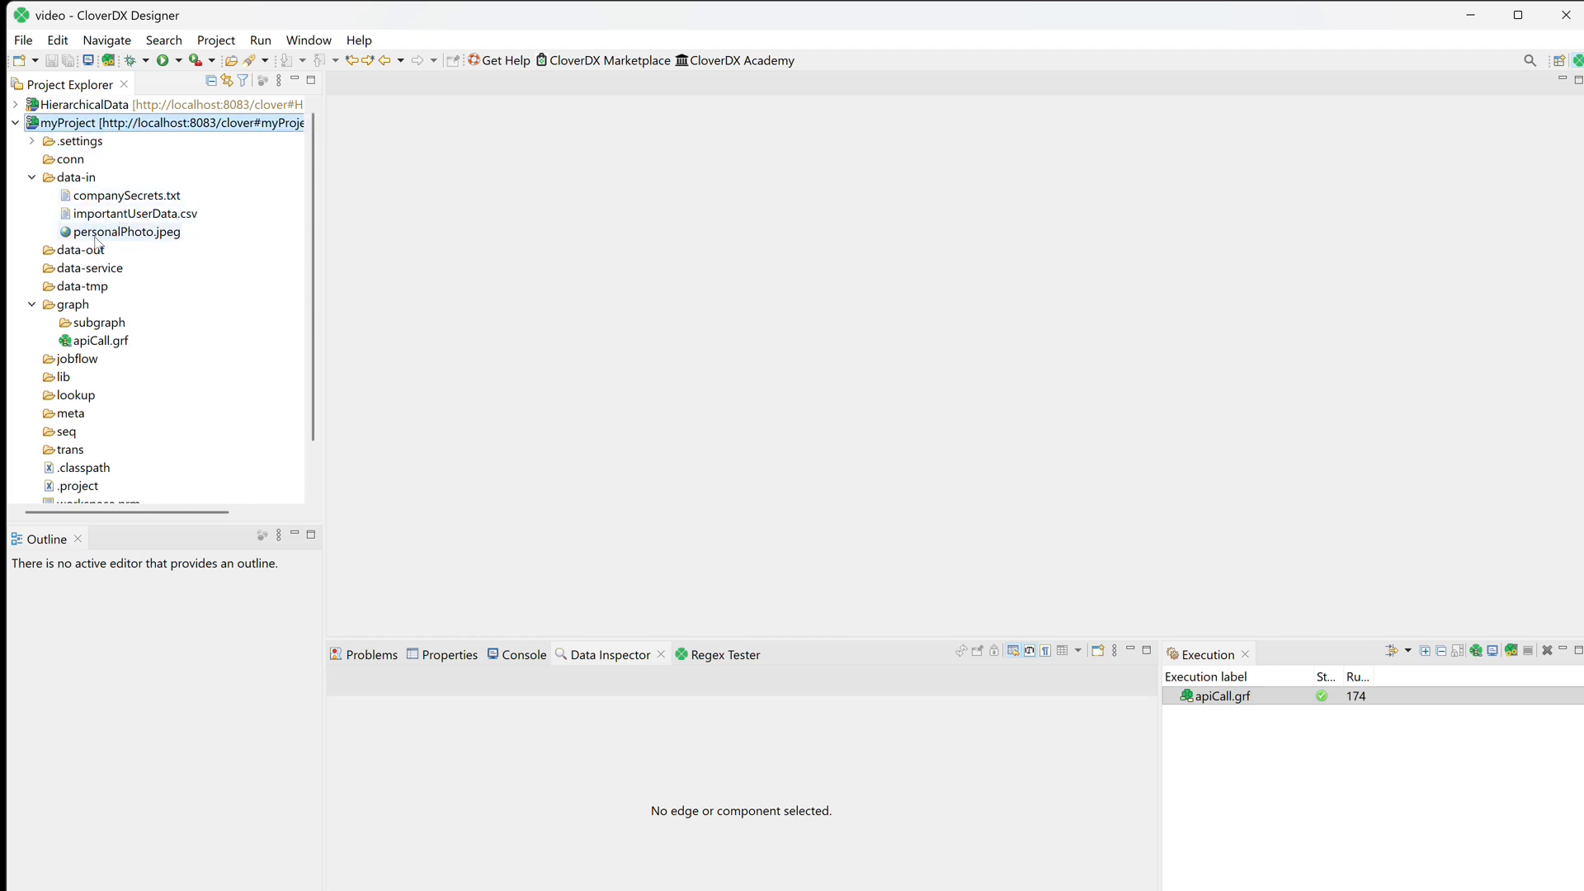
Open the apiCall.grf graph and examine the HTTPConnector security credentials and the FlatFileWriter file URL, leaving both components unedited.
left_click(98, 340)
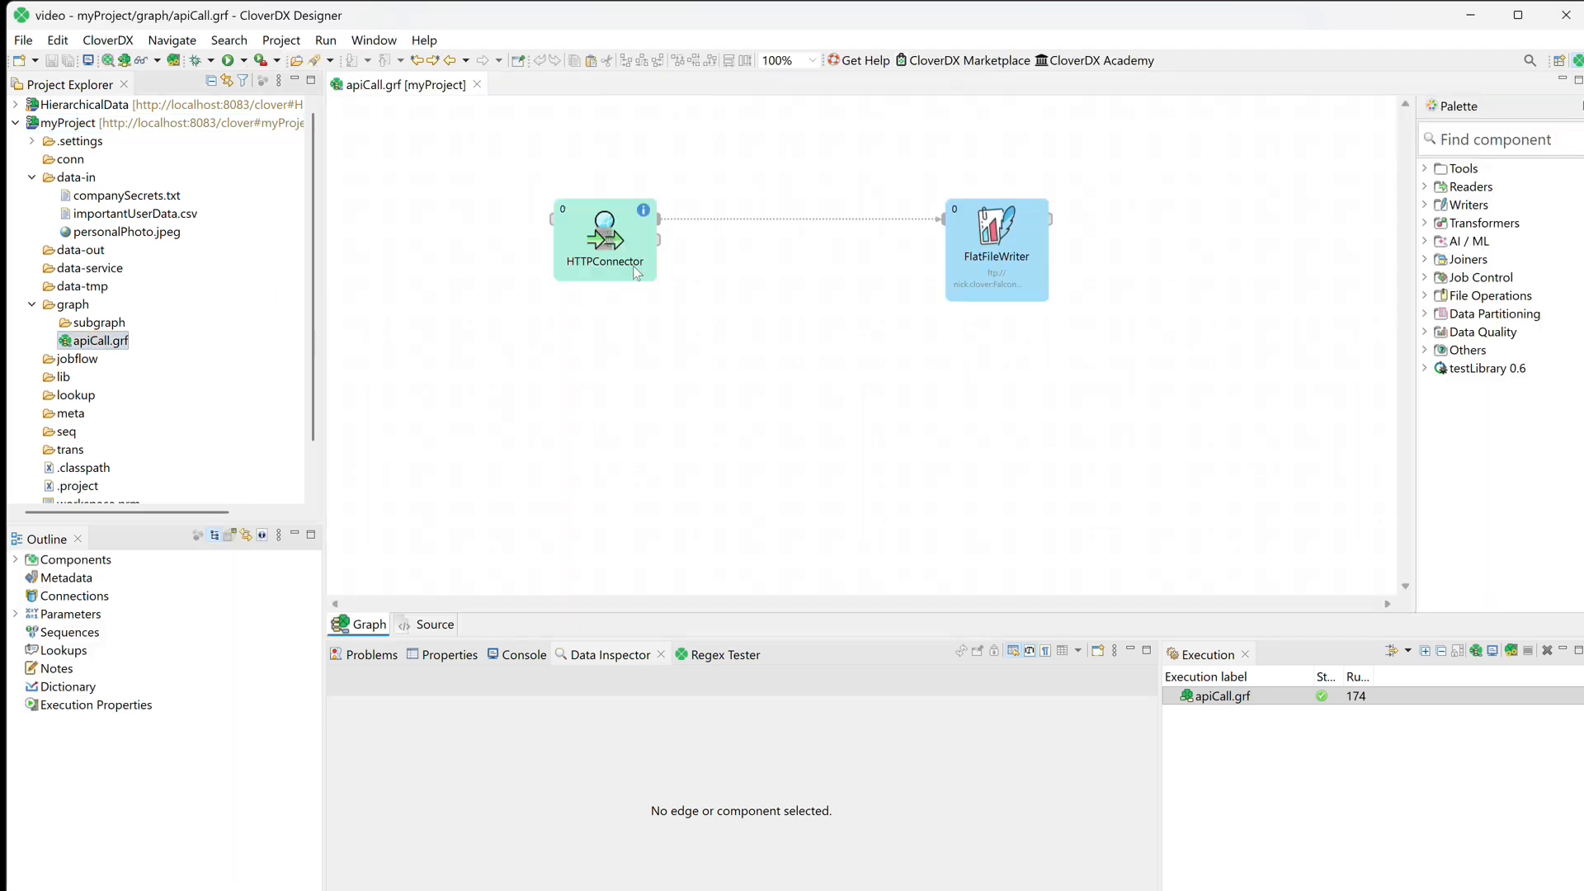
double_click(617, 259)
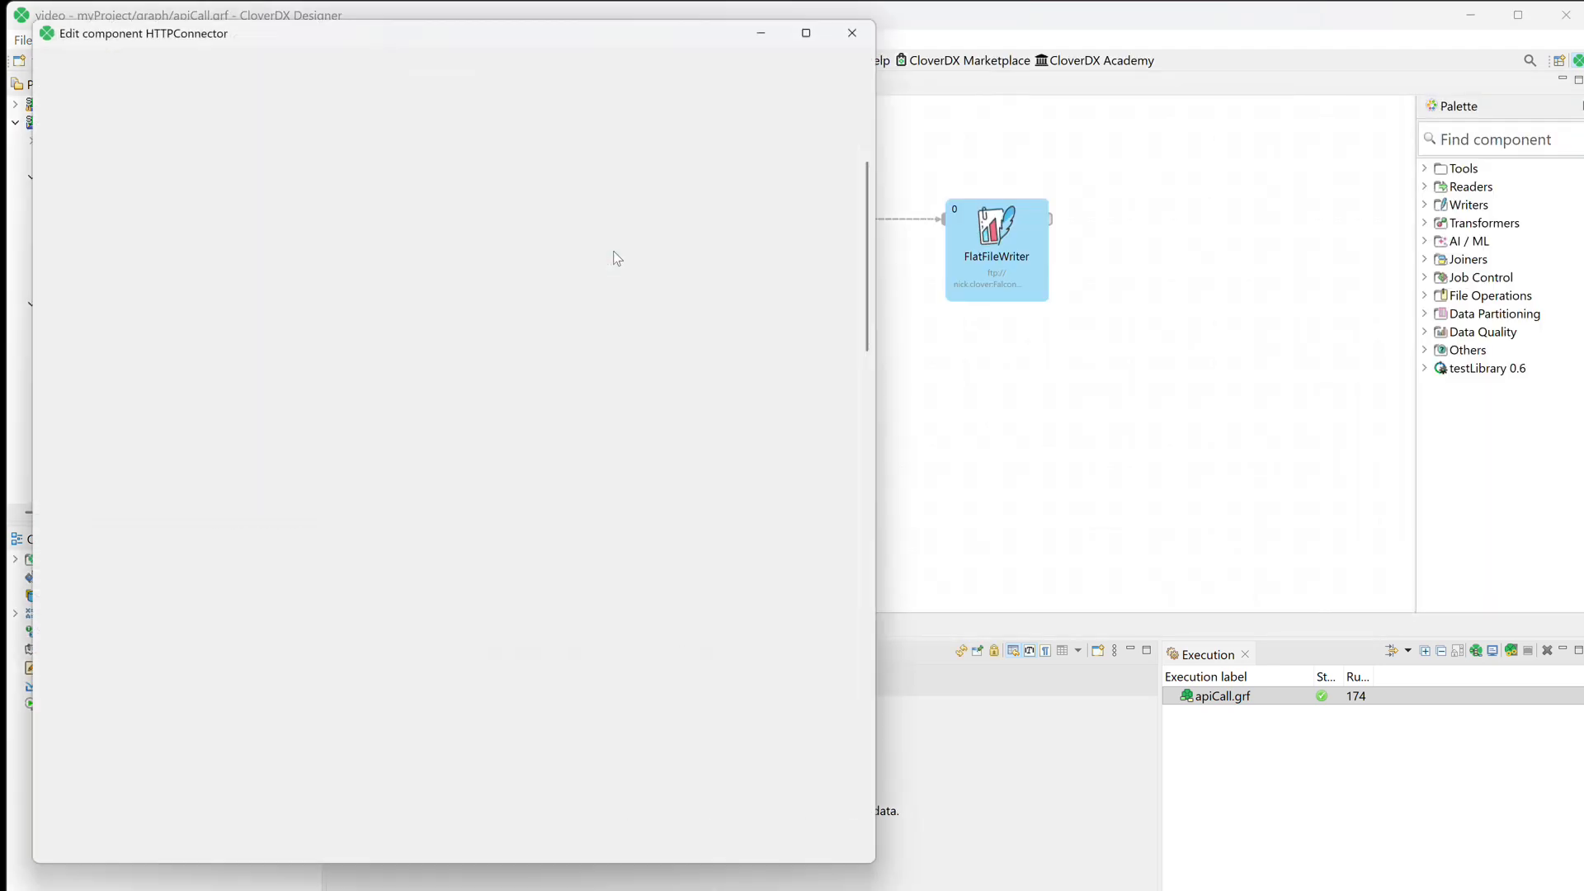
scroll(385, 400, "down", 5)
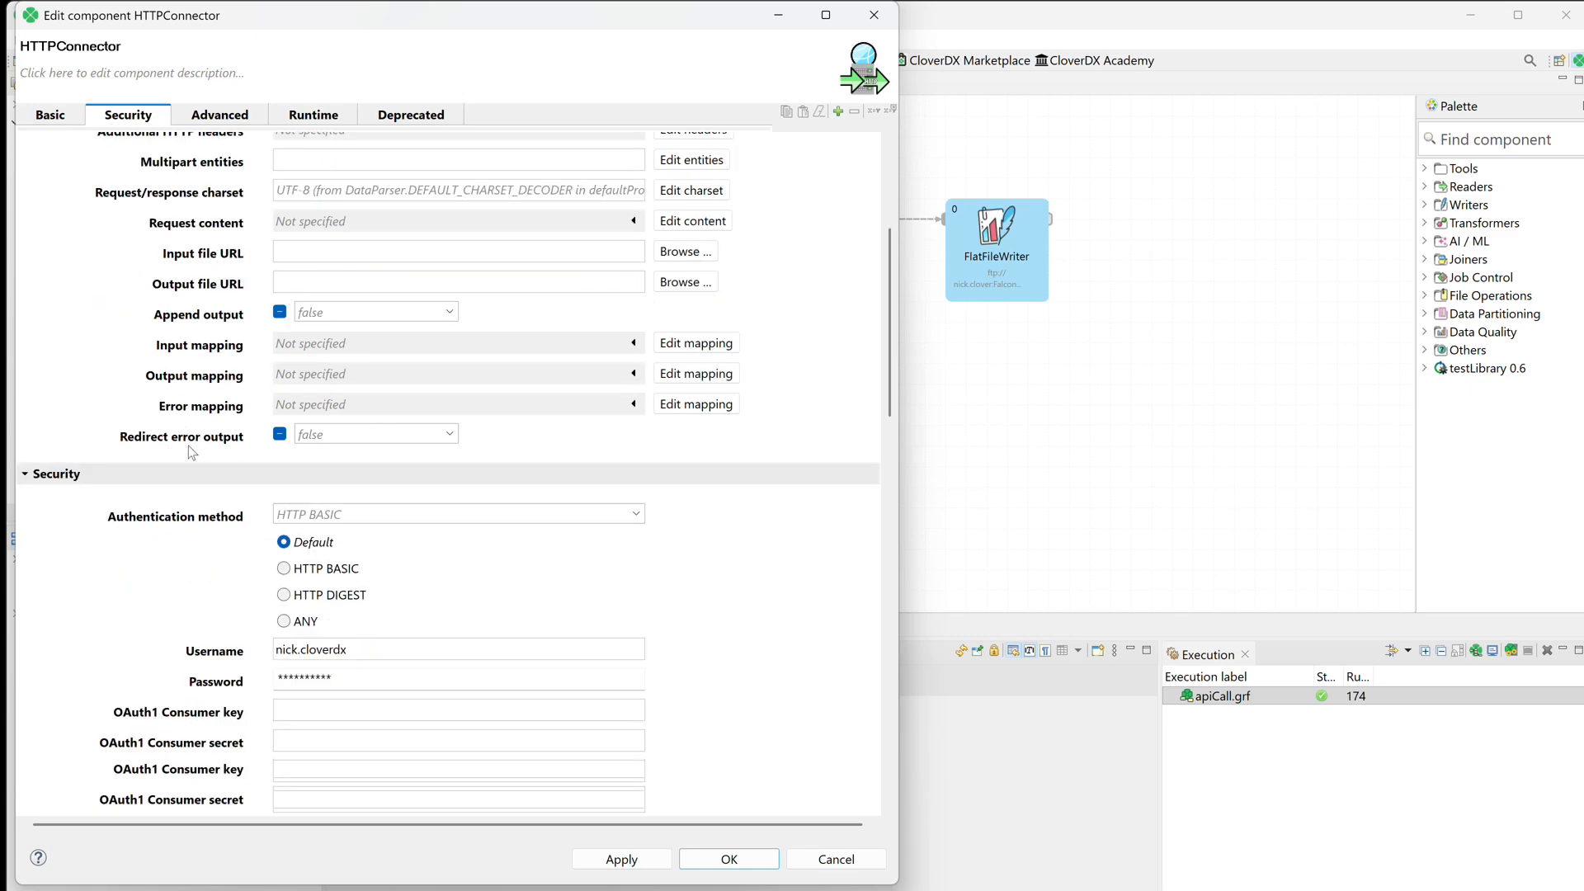
scroll(192, 452, "down", 1)
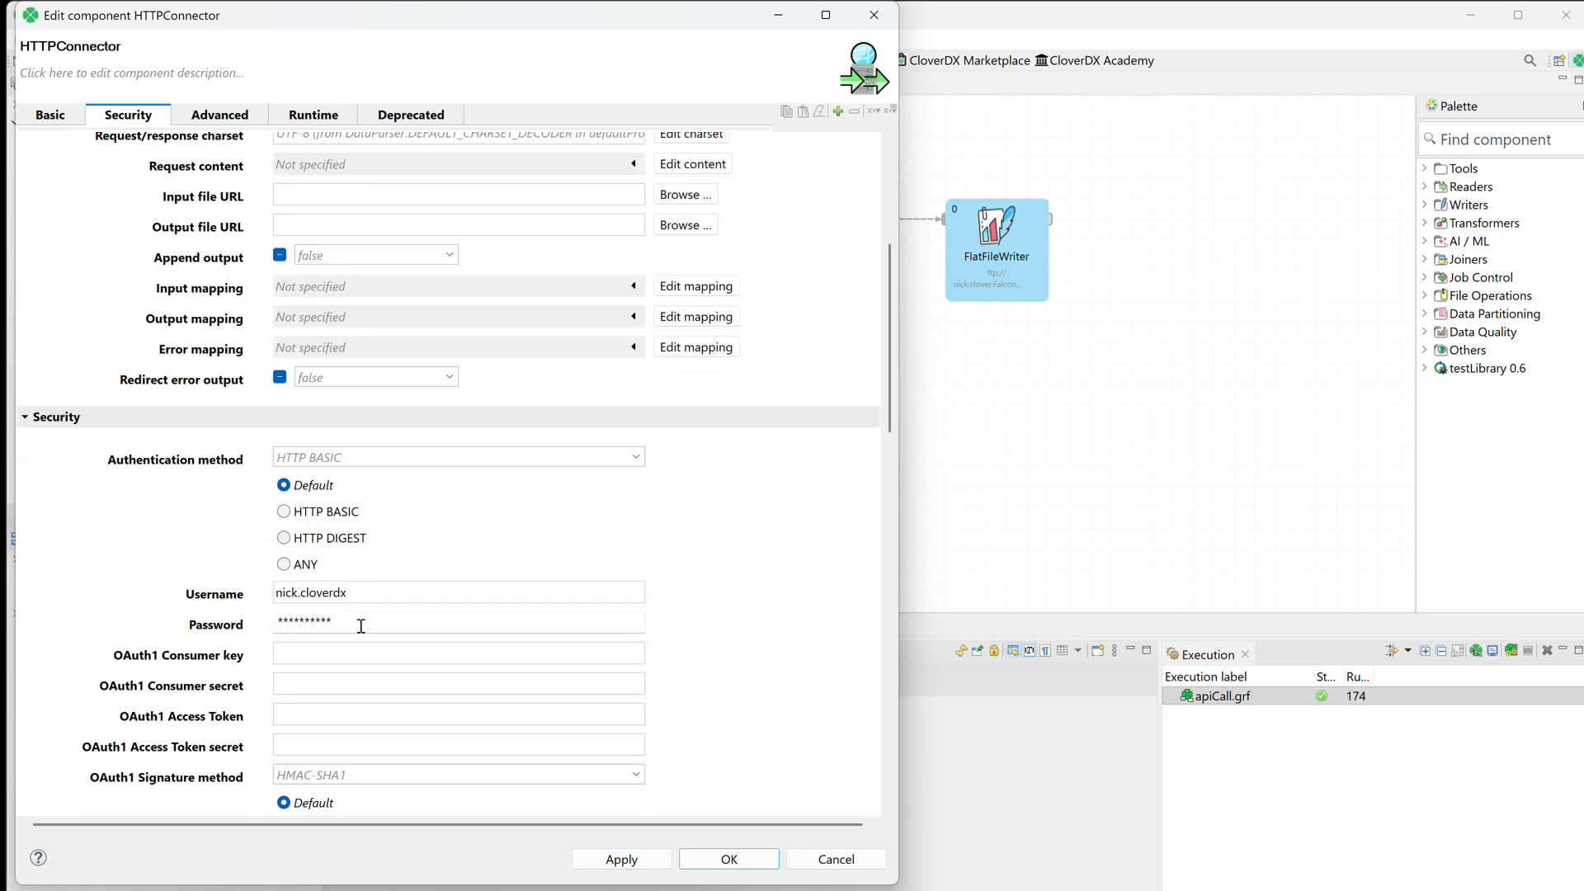
left_click(818, 864)
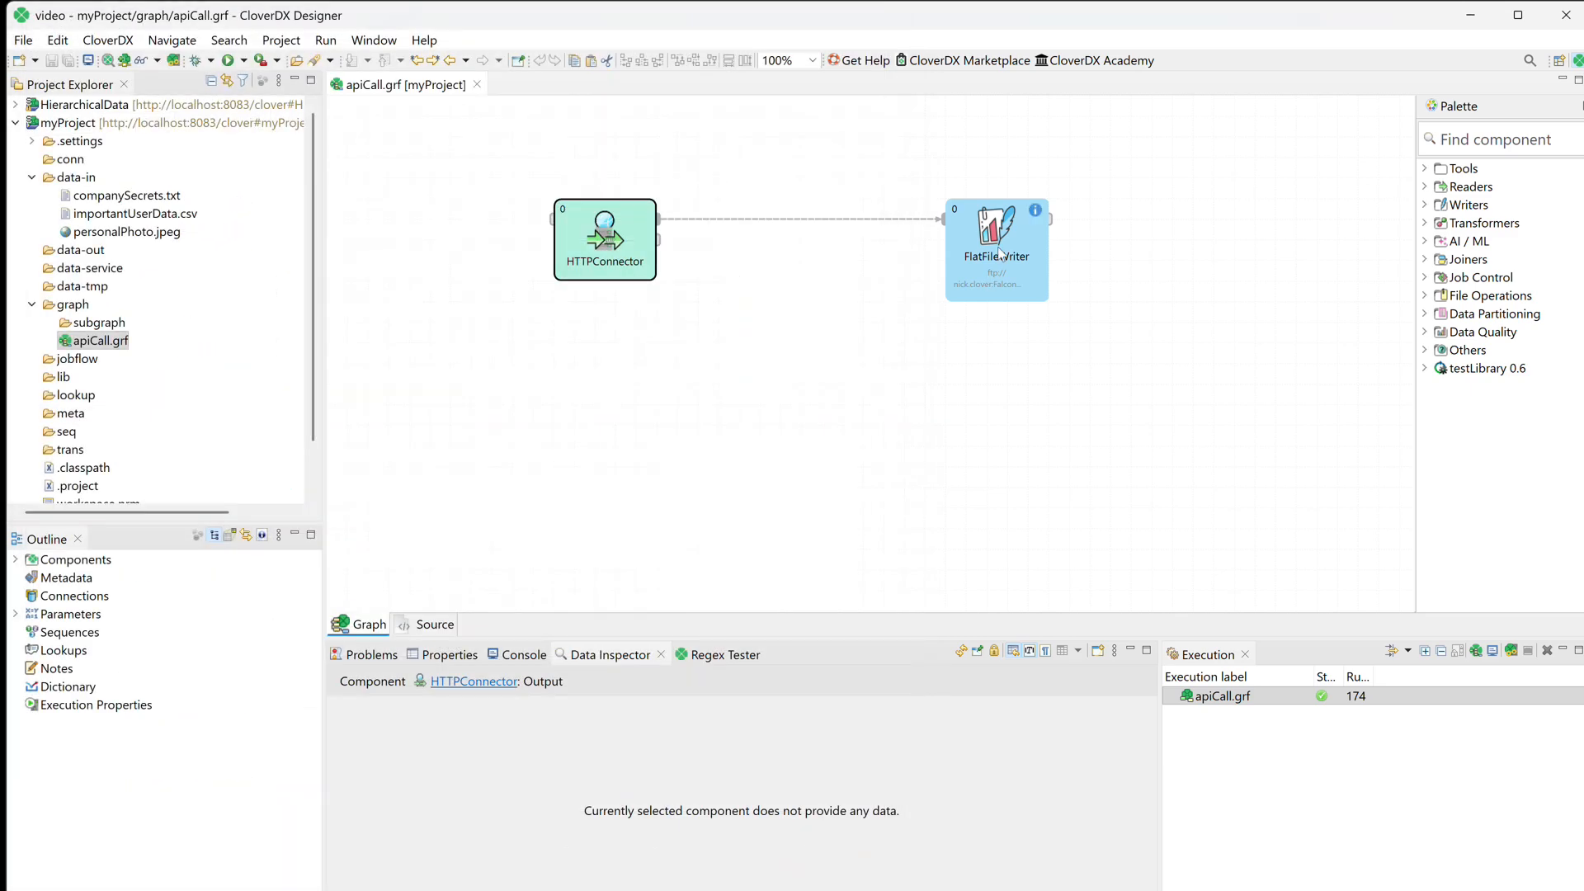
double_click(1000, 252)
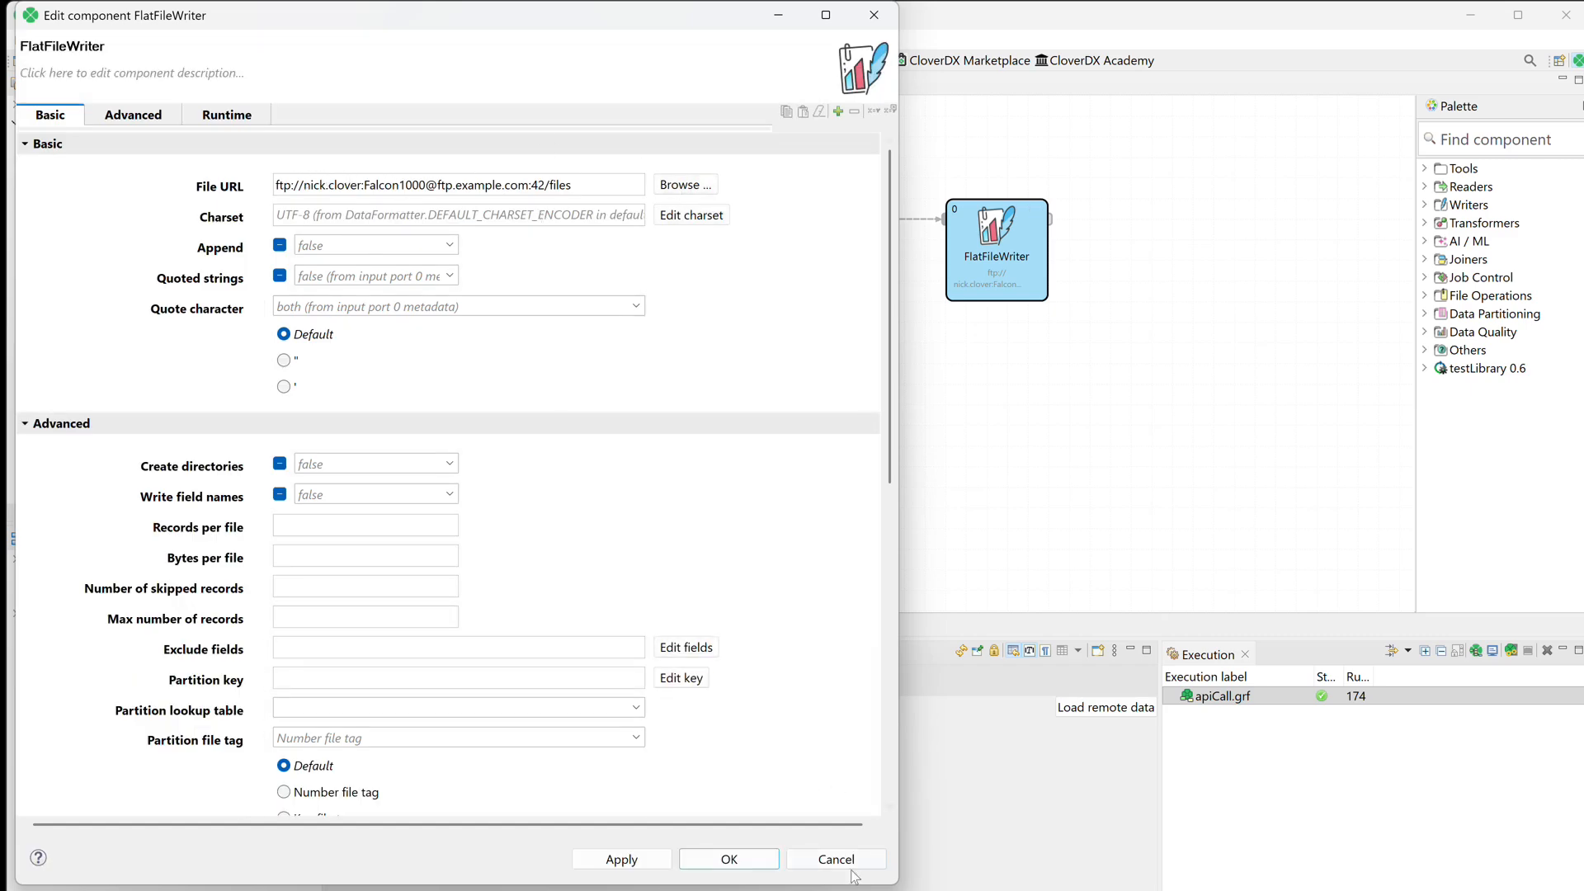
left_click(852, 858)
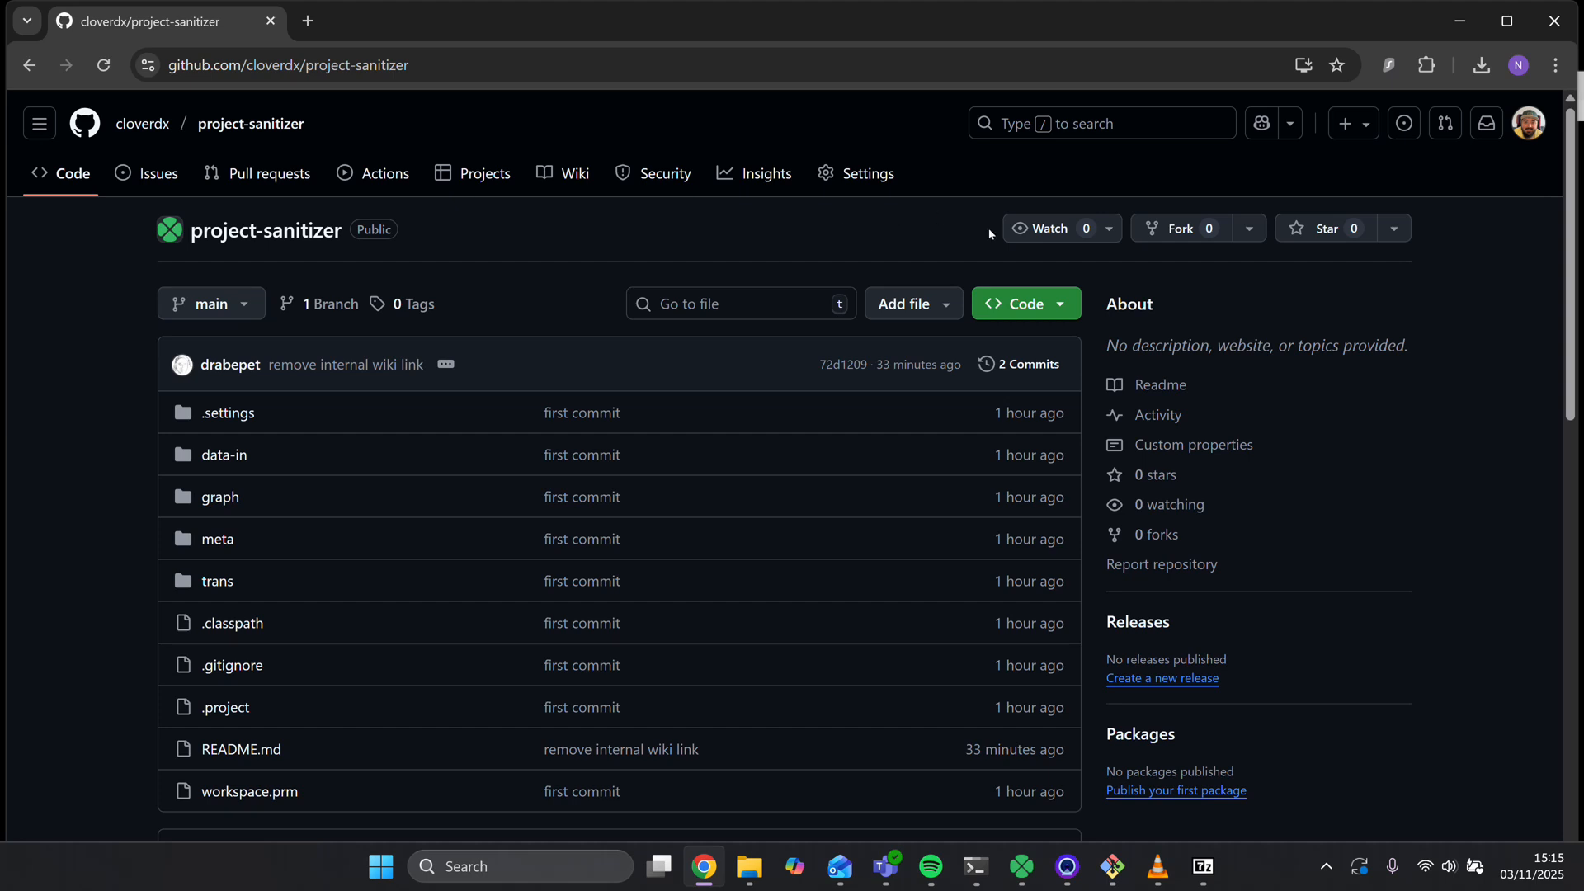
Switch to the cloverdx/project-sanitizer repository on GitHub and download it as a ZIP archive.
left_click(1064, 305)
left_click(780, 616)
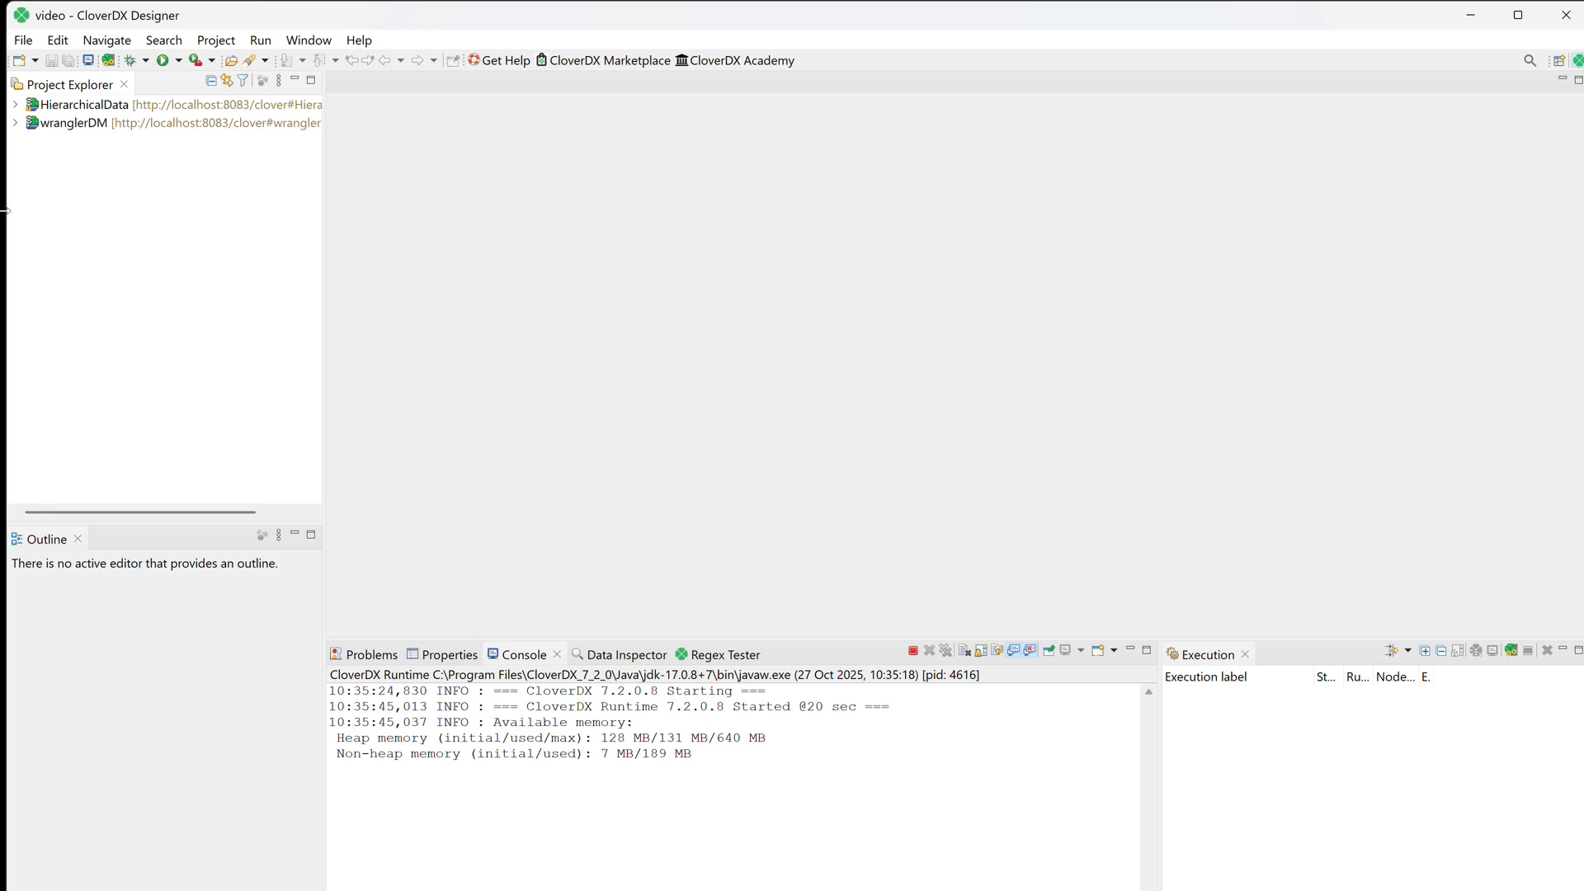
Switch to CloverDX Designer and import the ProjectSanitizer project from the ProjectSanitizer.zip archive in Downloads.
right_click(117, 207)
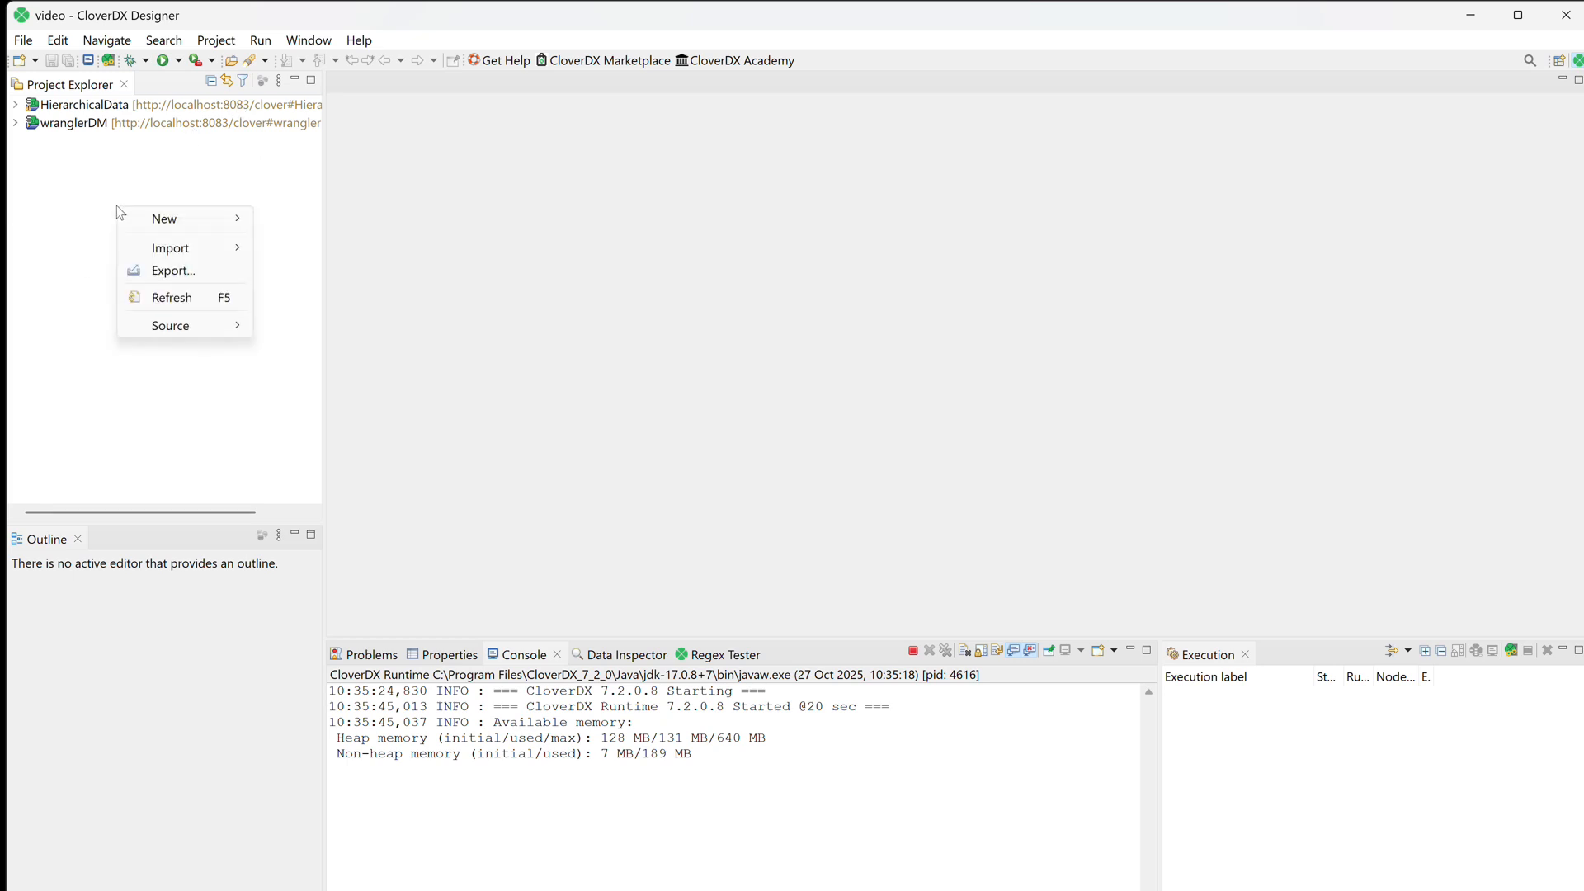
mouse_move(182, 246)
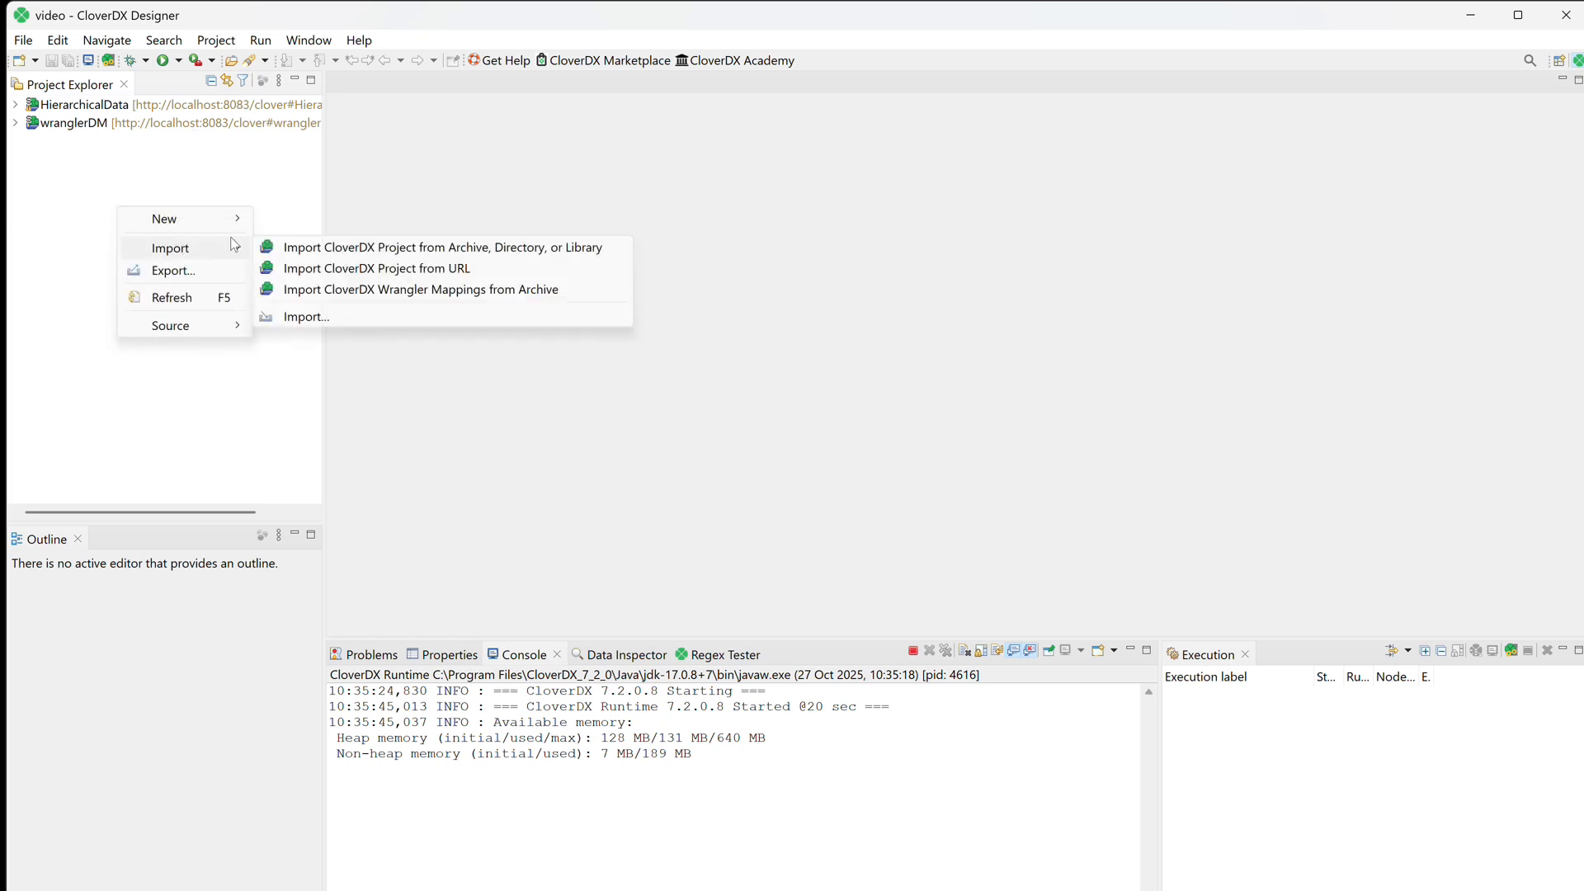
left_click(353, 249)
left_click(1021, 182)
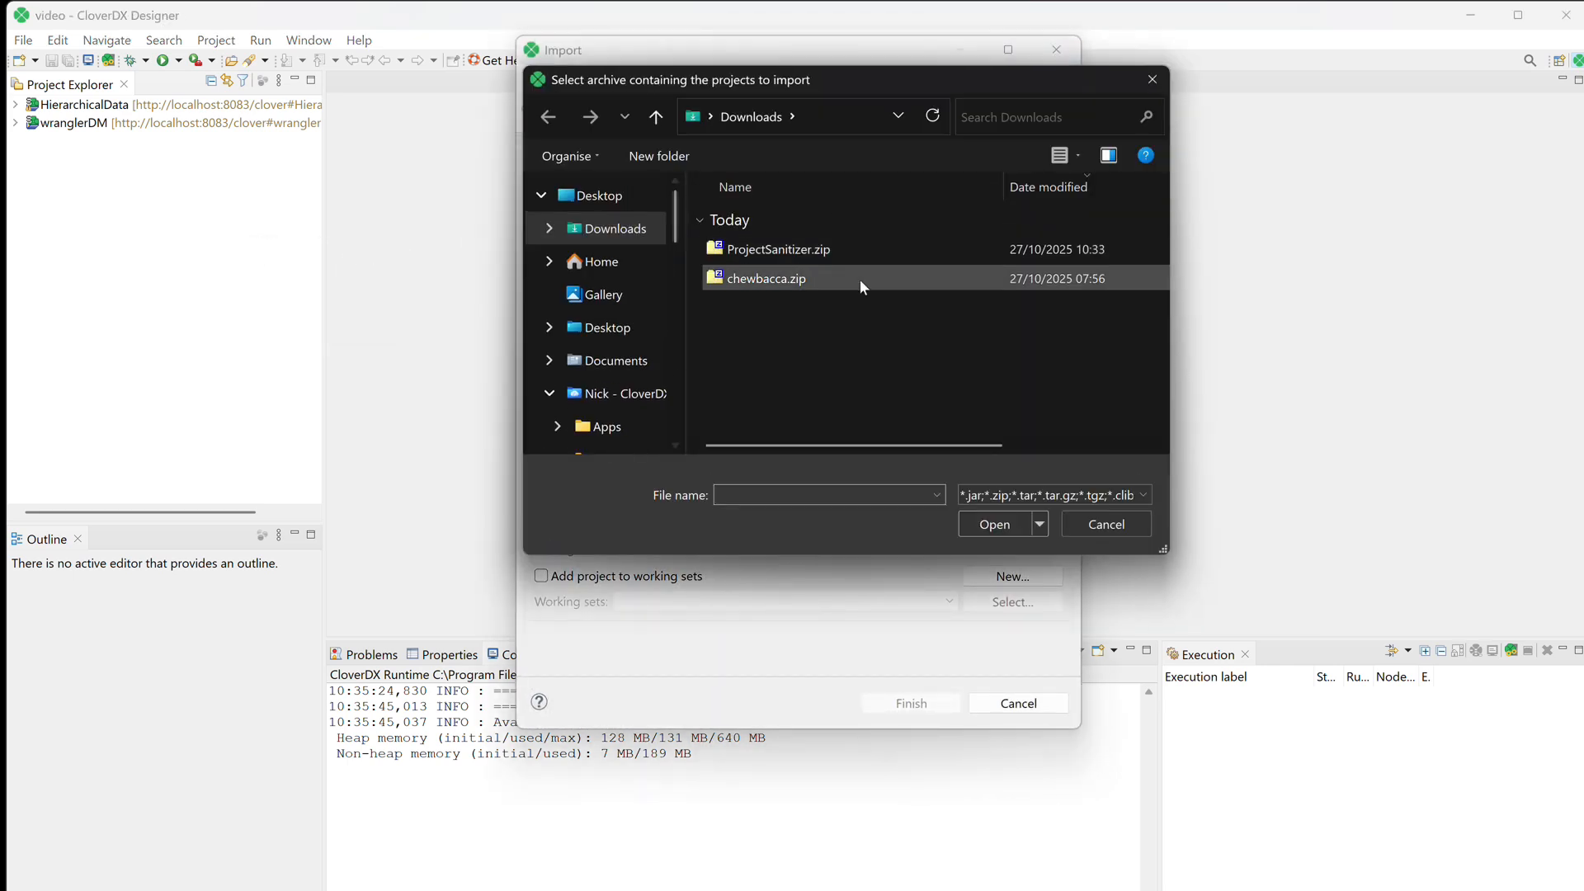
left_click(743, 251)
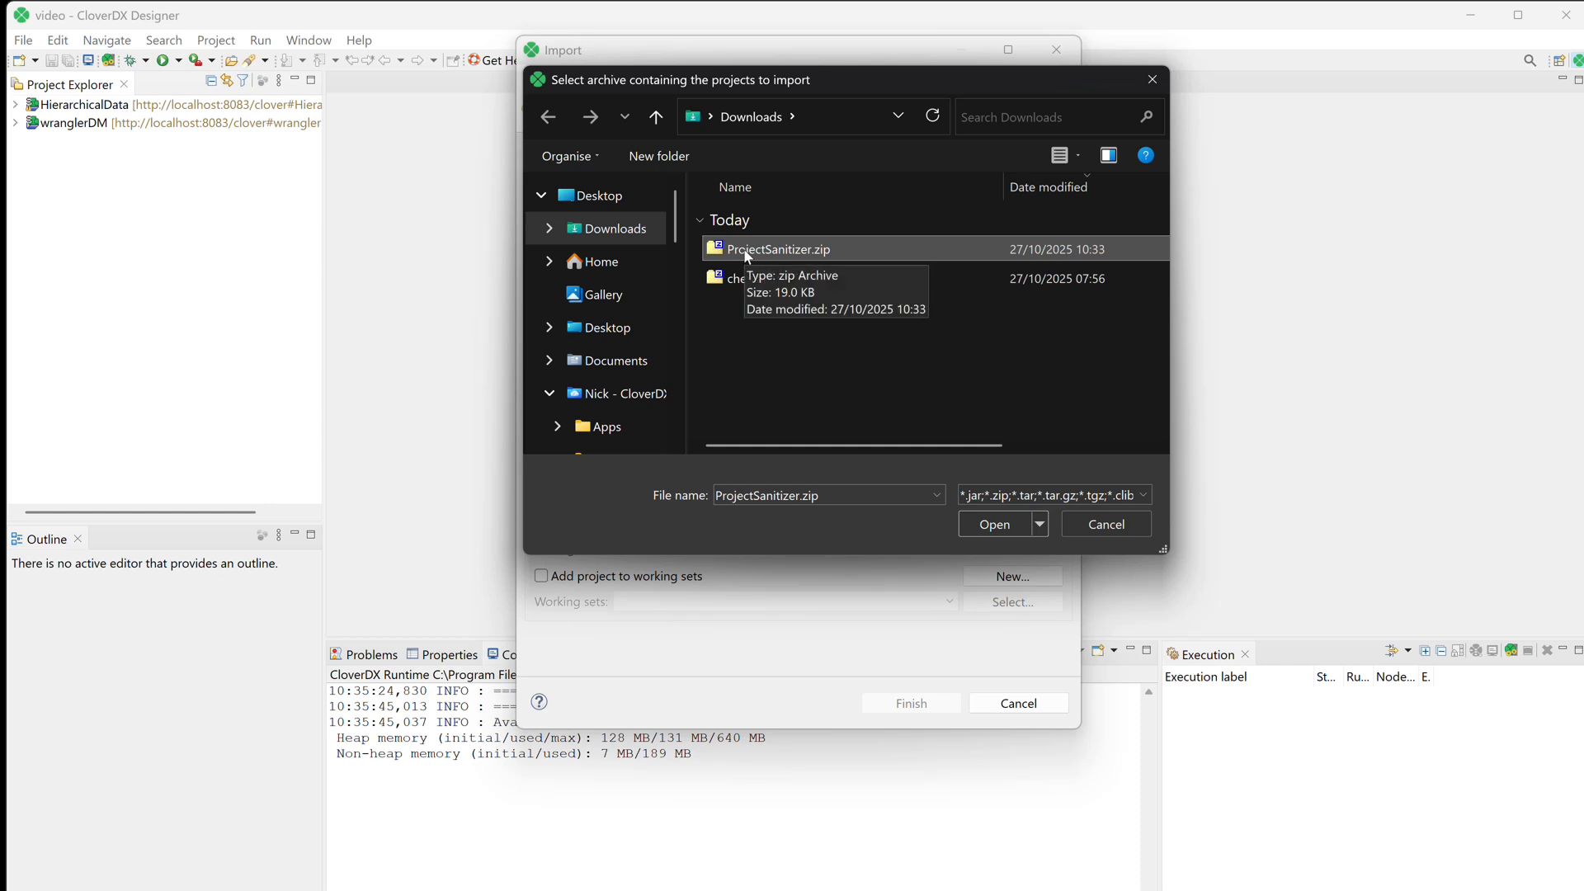
double_click(745, 252)
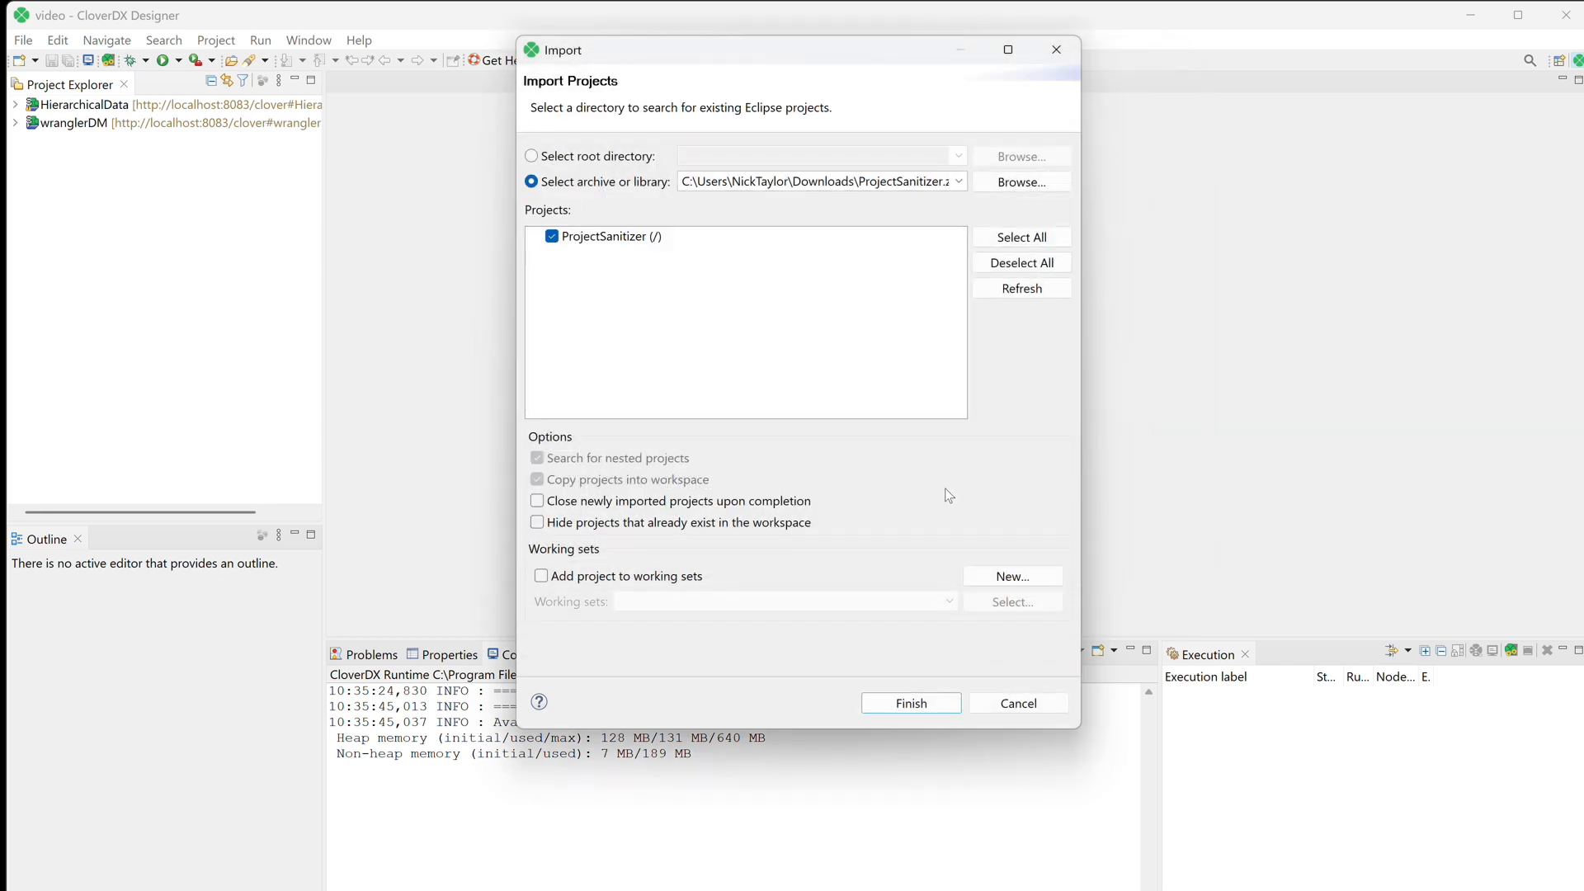
left_click(925, 710)
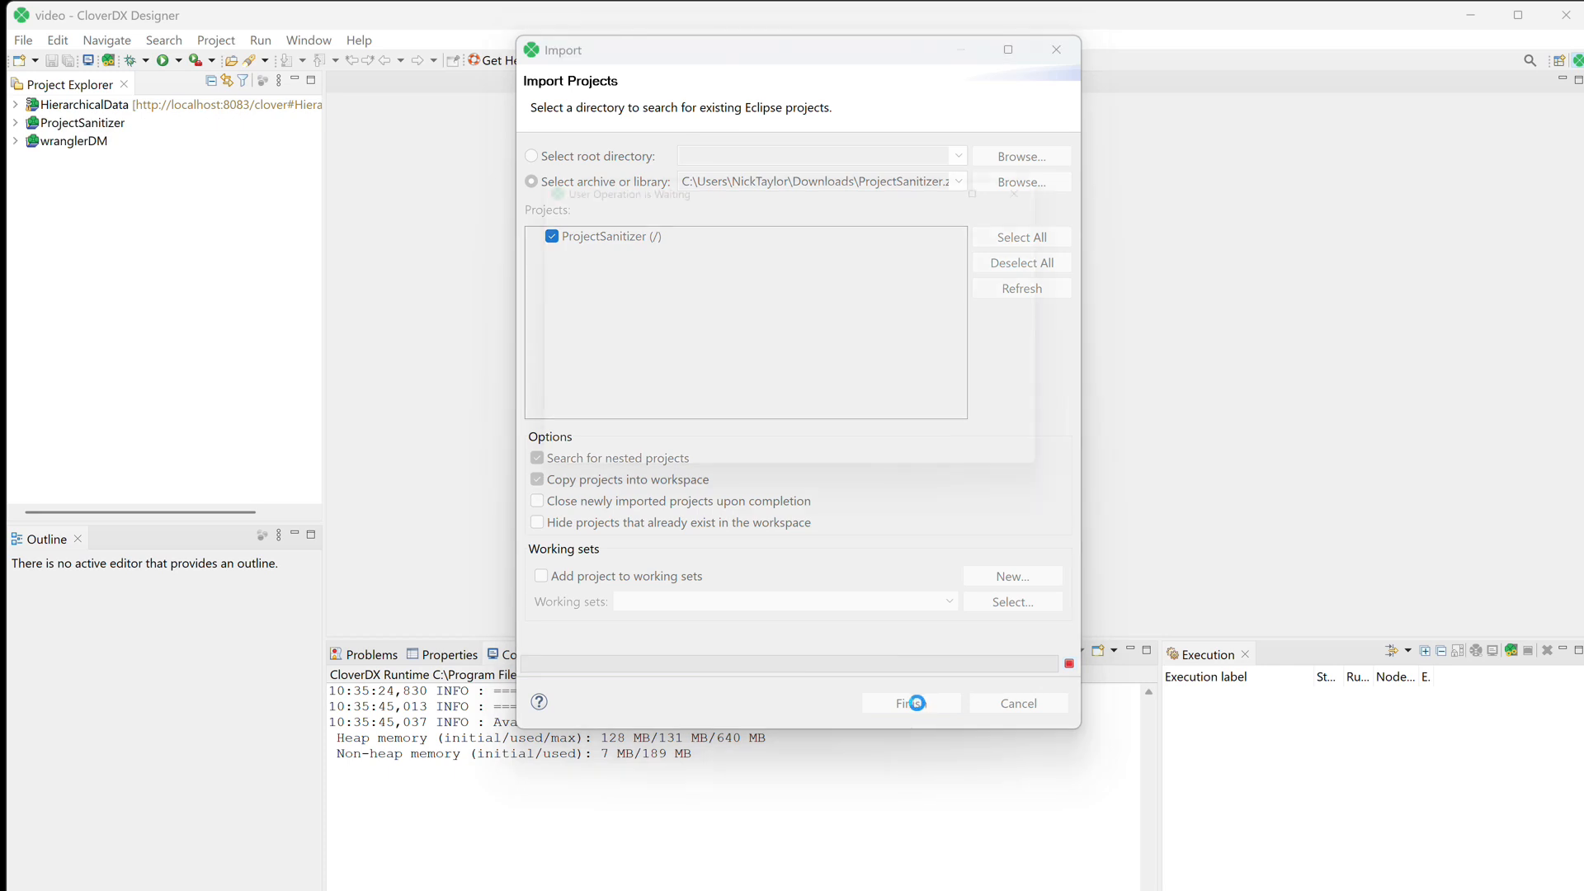
Convert ProjectSanitizer to a server project in a new sandbox named ProjectSanitizer, creating the sandbox path and content.
left_click(15, 124)
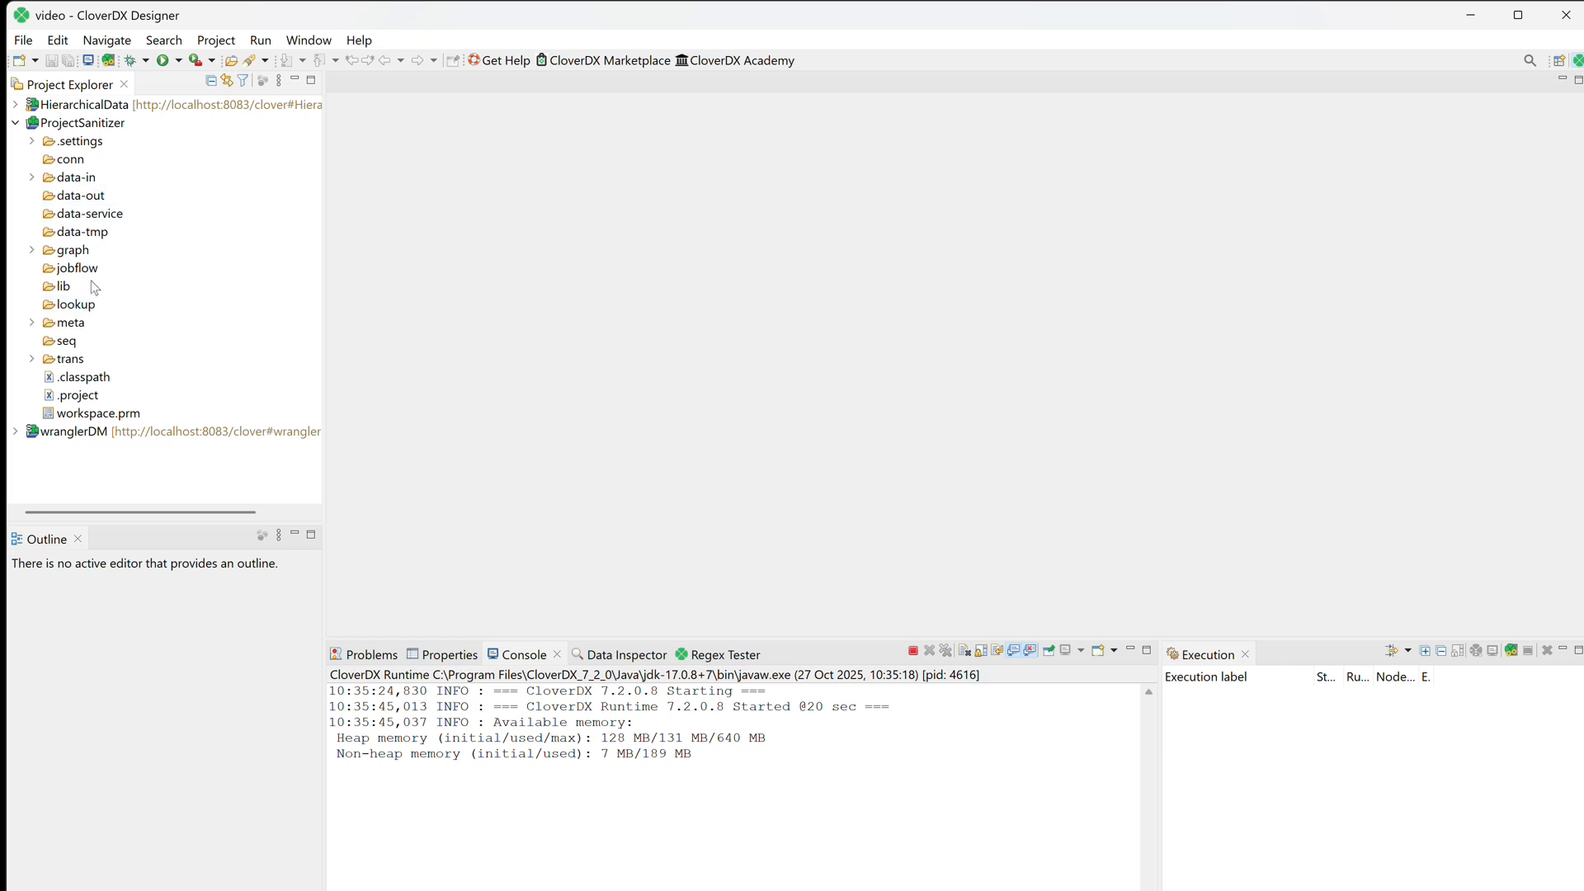
right_click(91, 126)
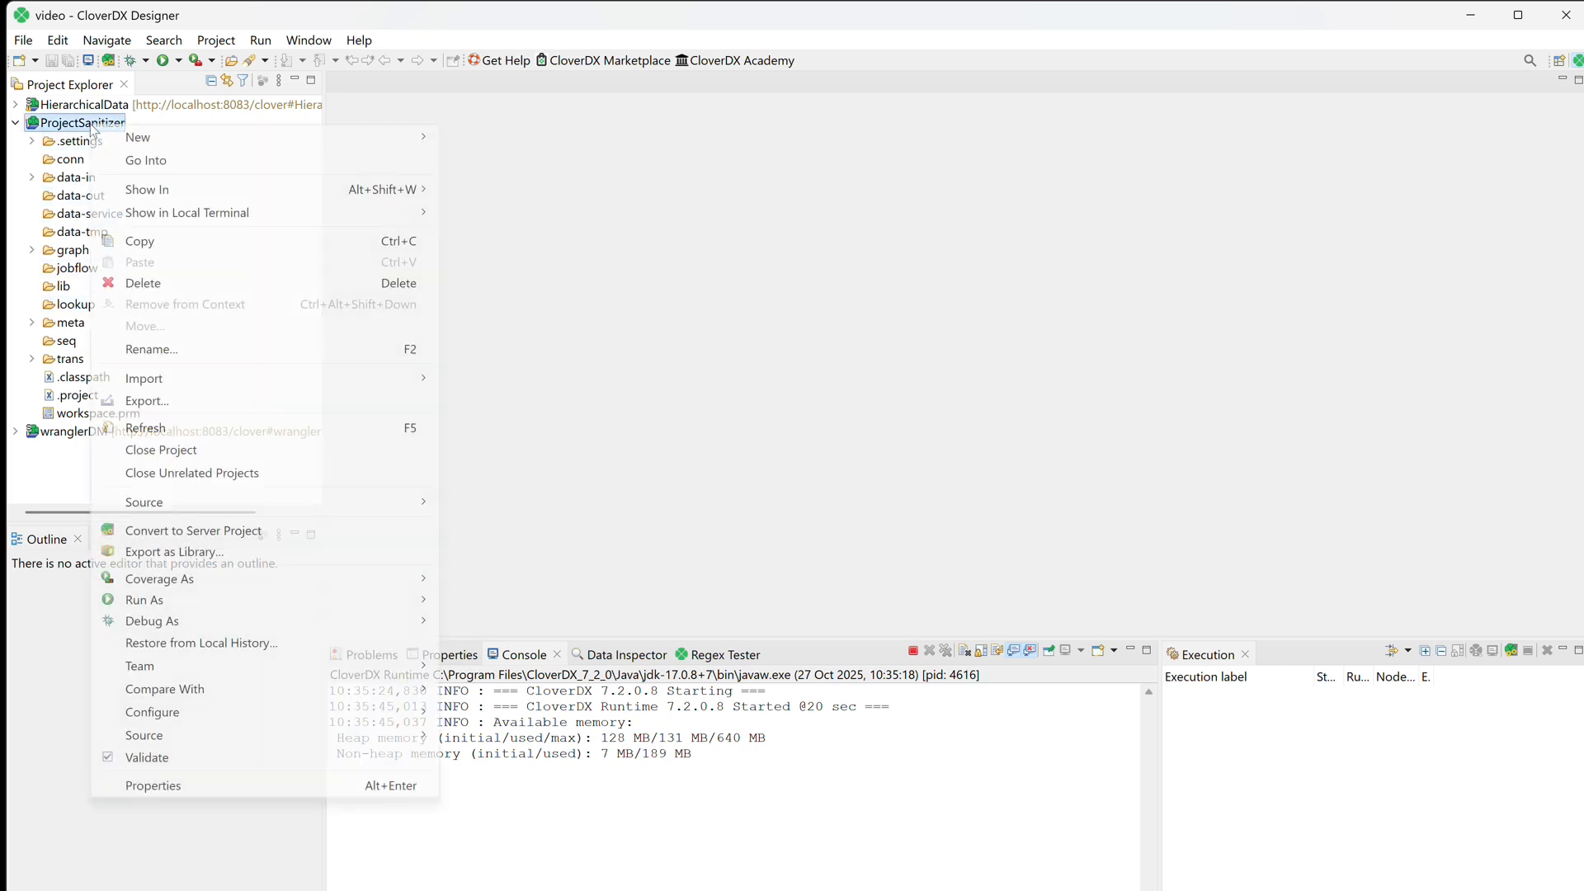
left_click(179, 534)
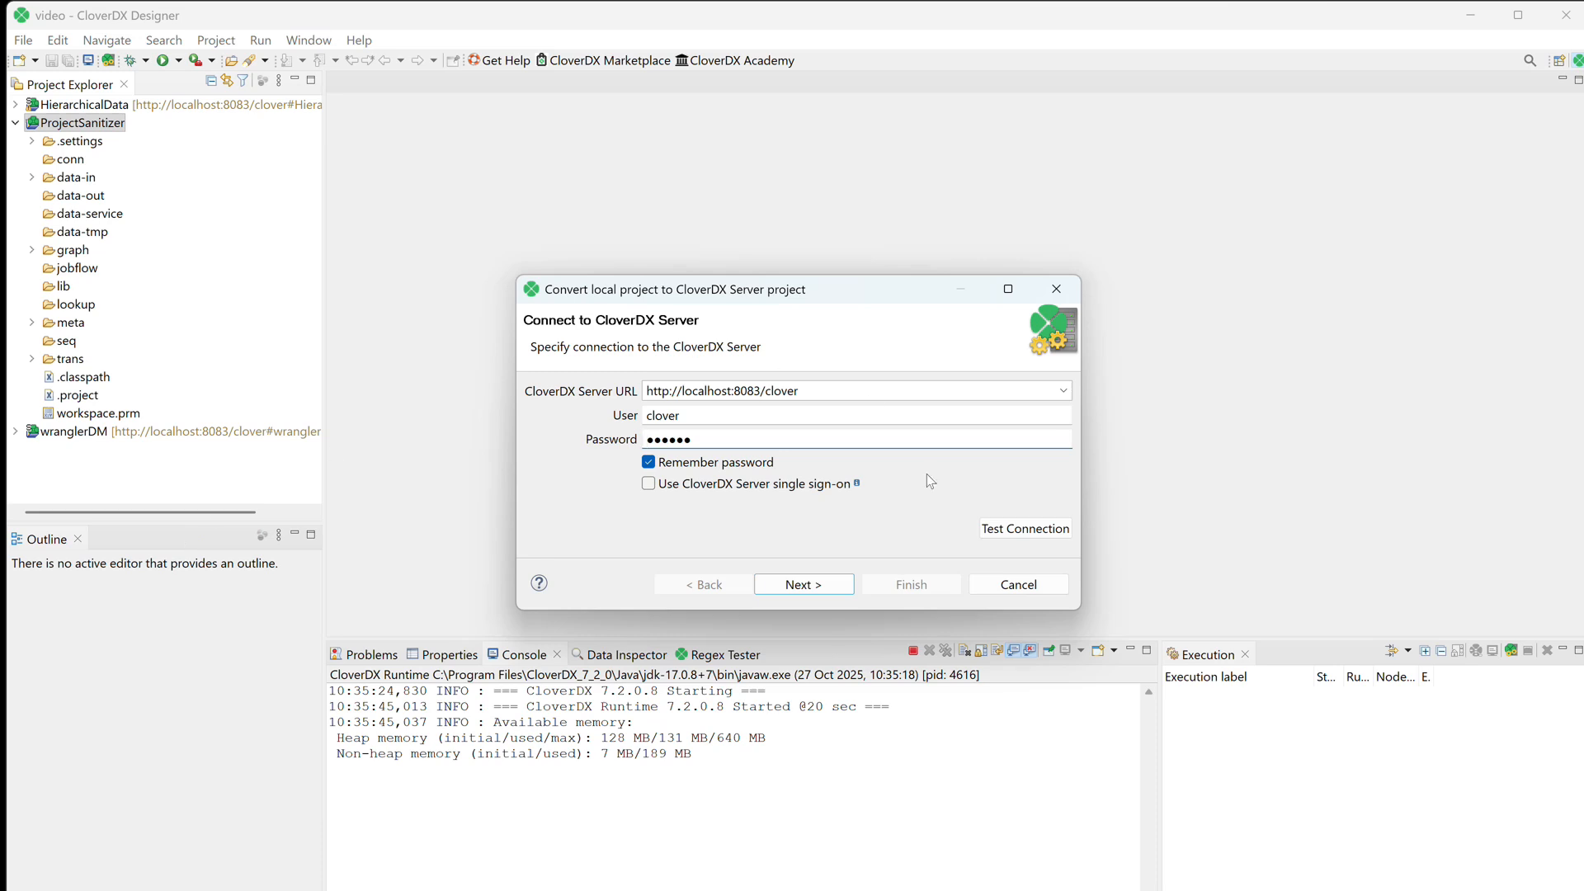
left_click(780, 585)
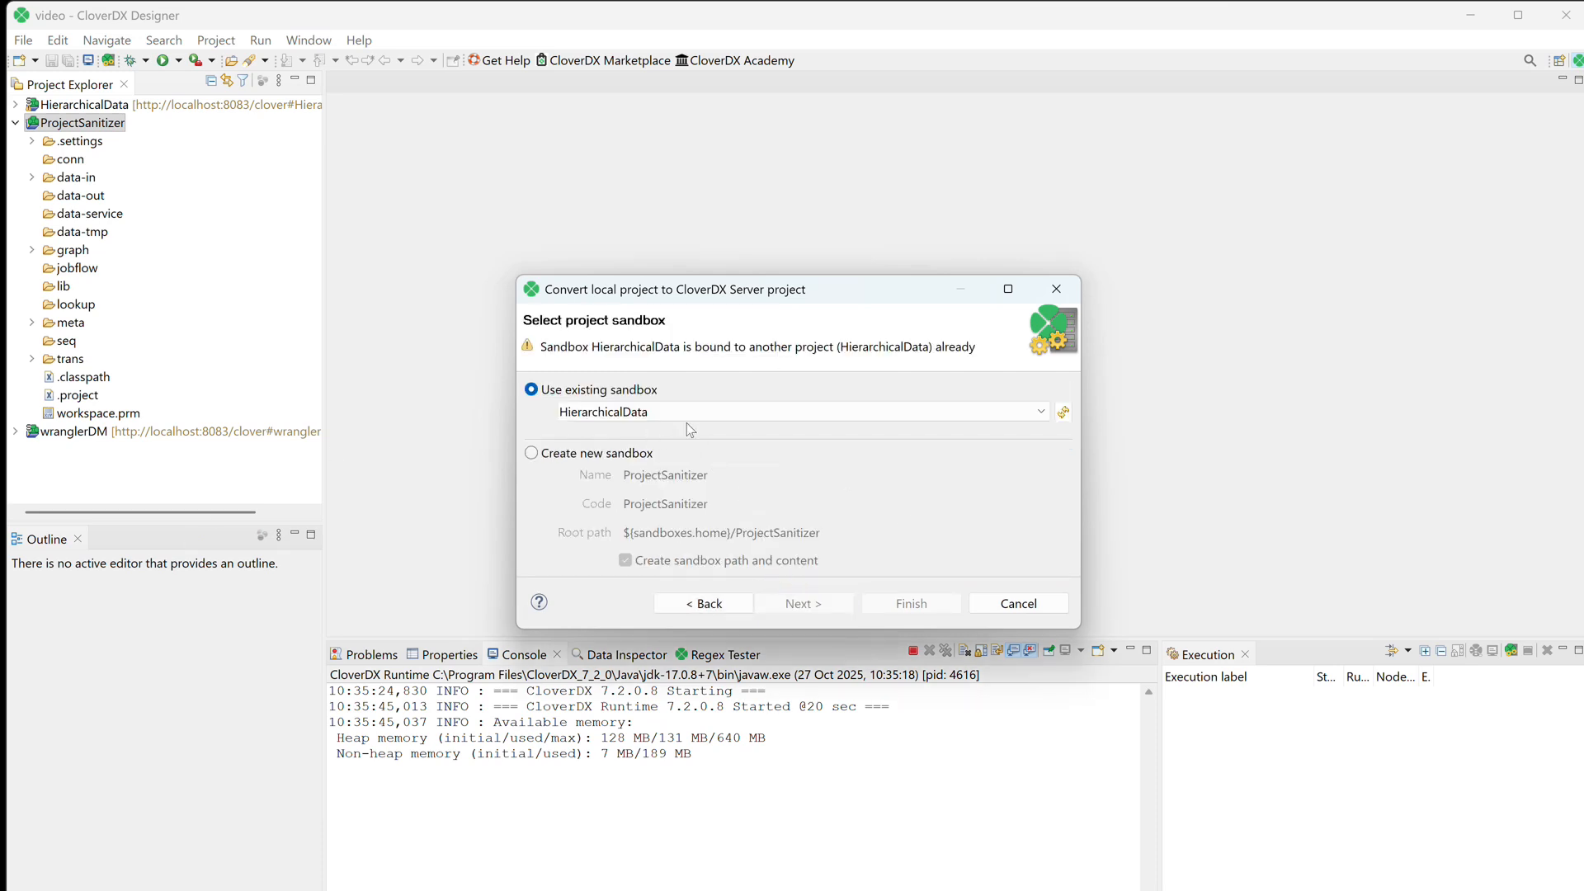
left_click(532, 453)
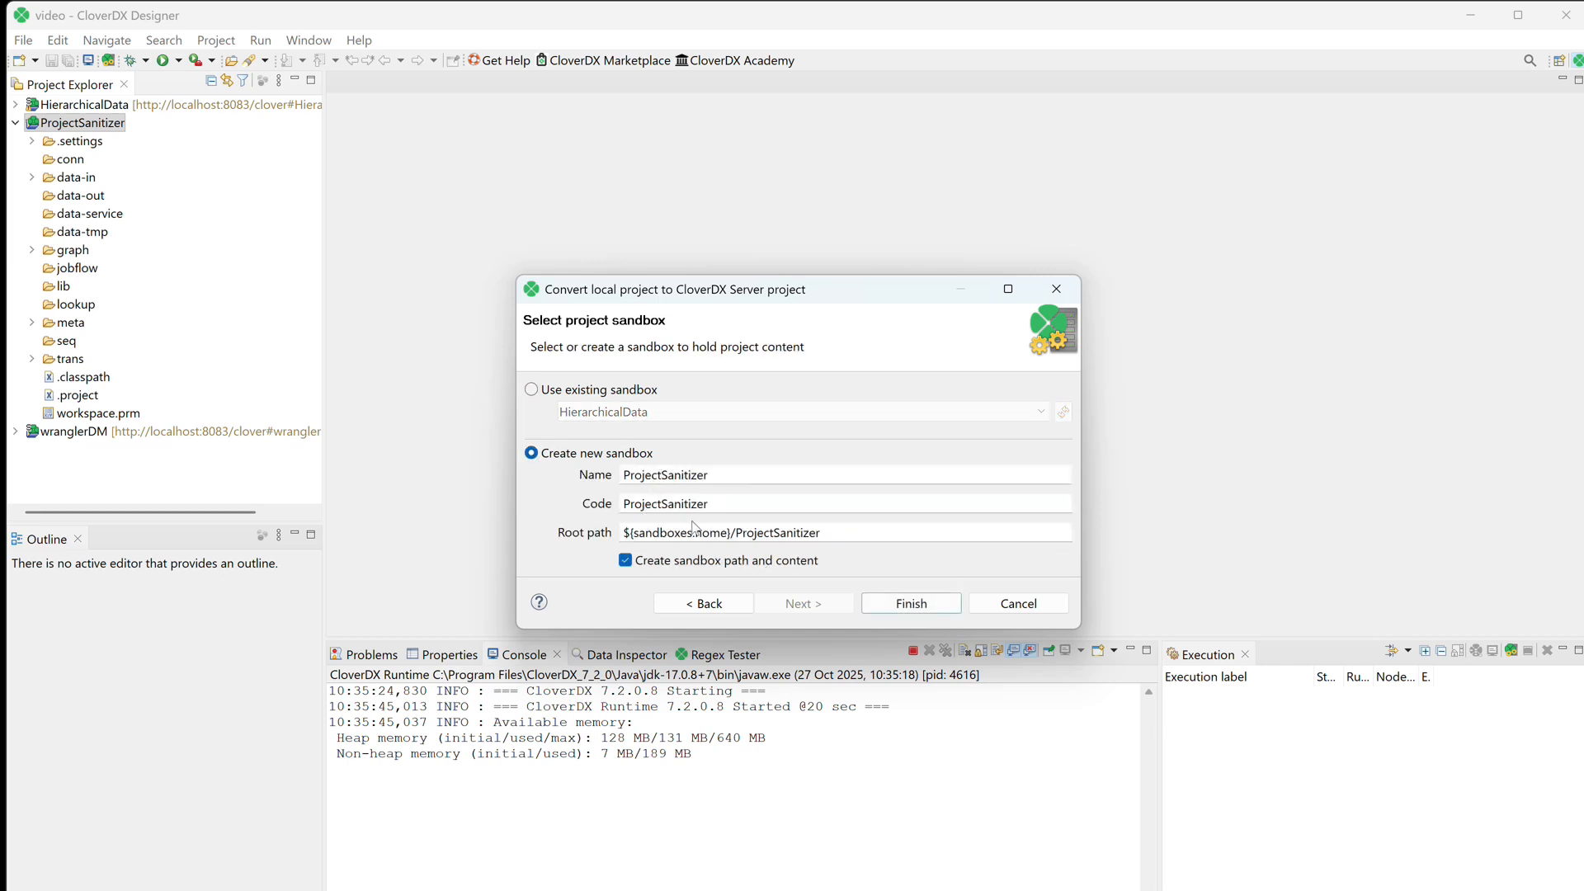
left_click(911, 603)
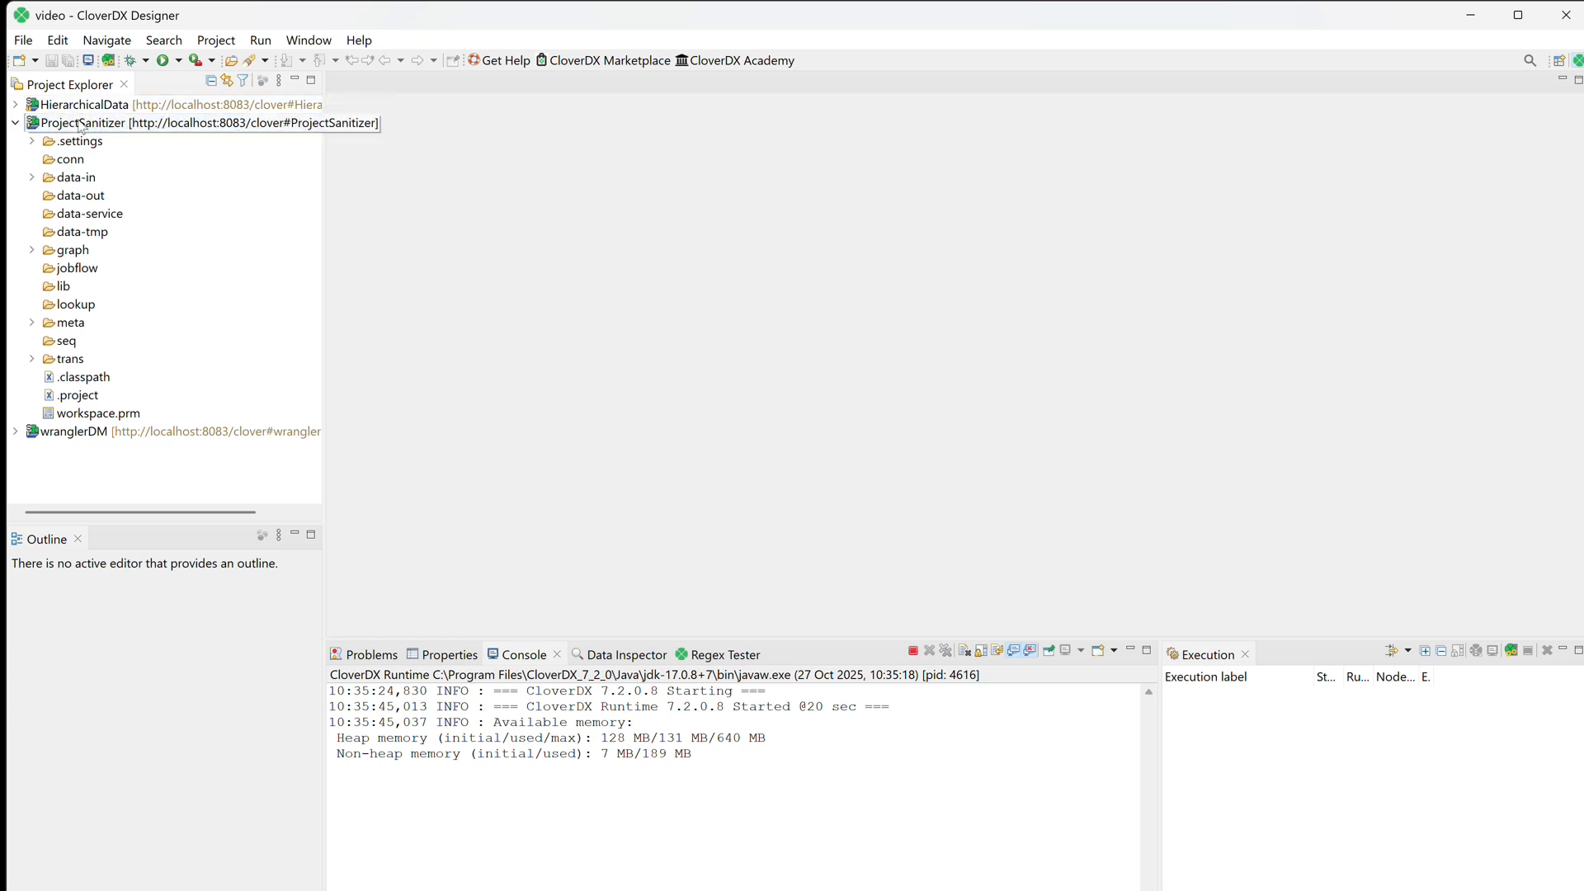
left_click(16, 123)
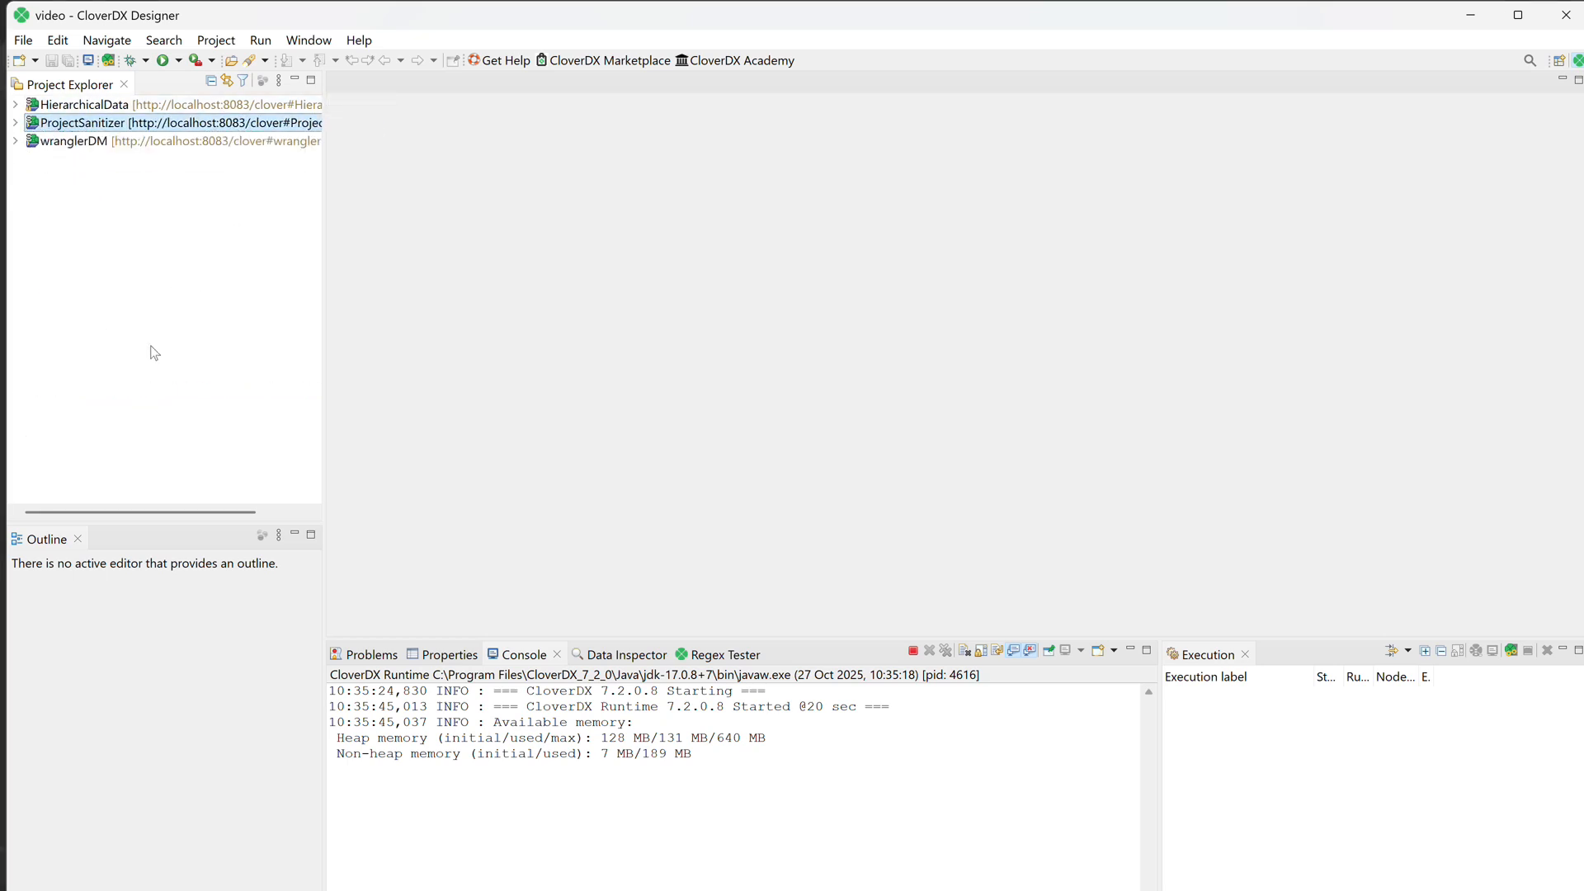
Switch to the CloverDX Server console in the browser and refresh the sandbox list to check for ProjectSanitizer.
mouse_move(650, 886)
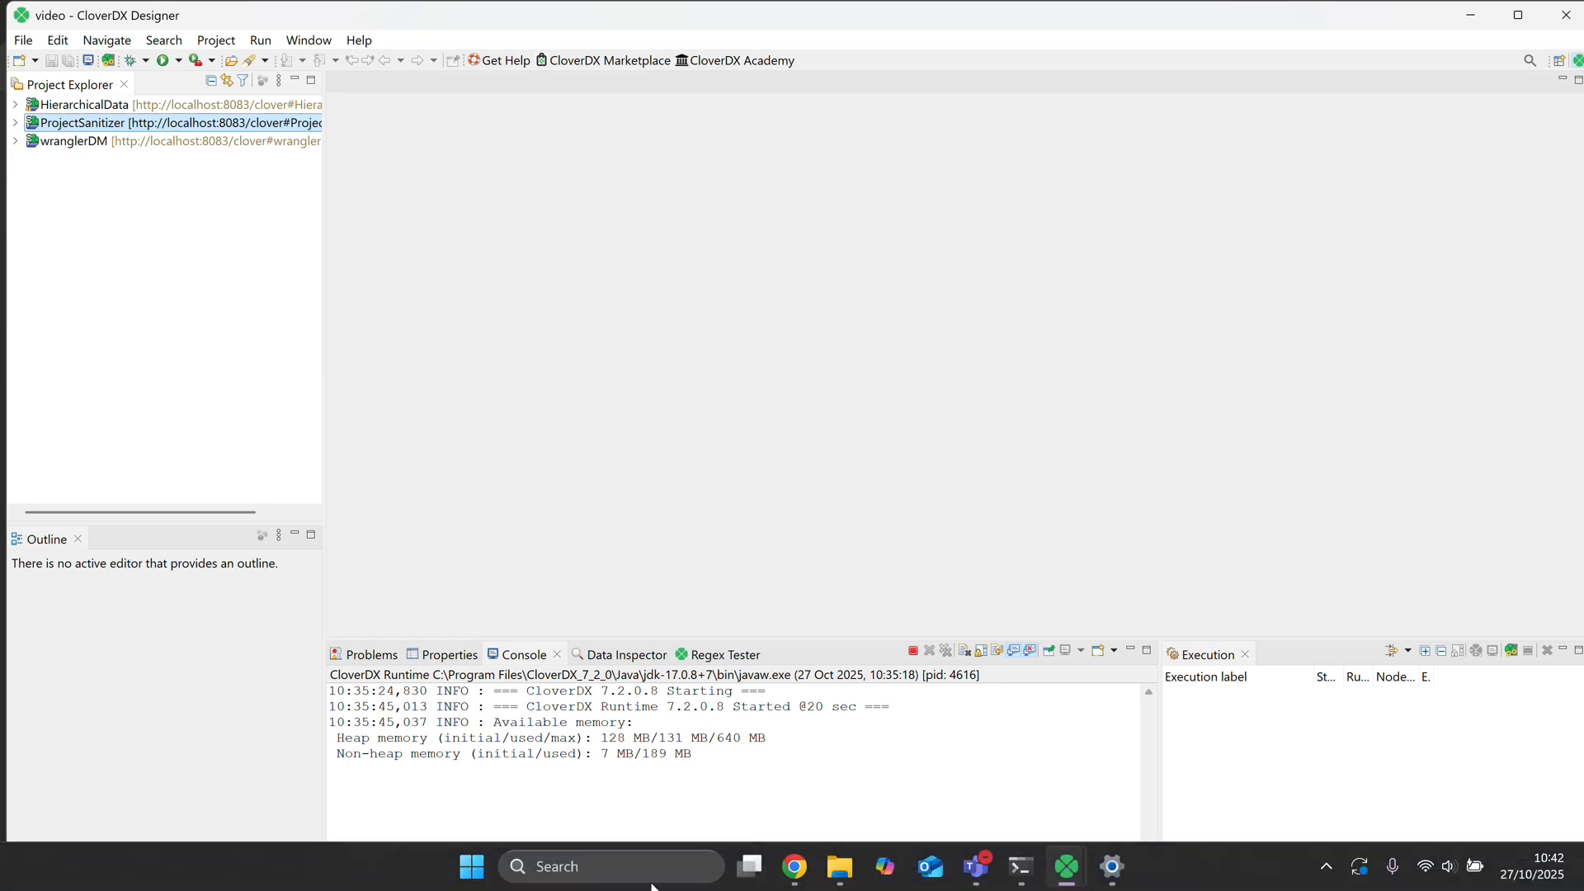
left_click(734, 582)
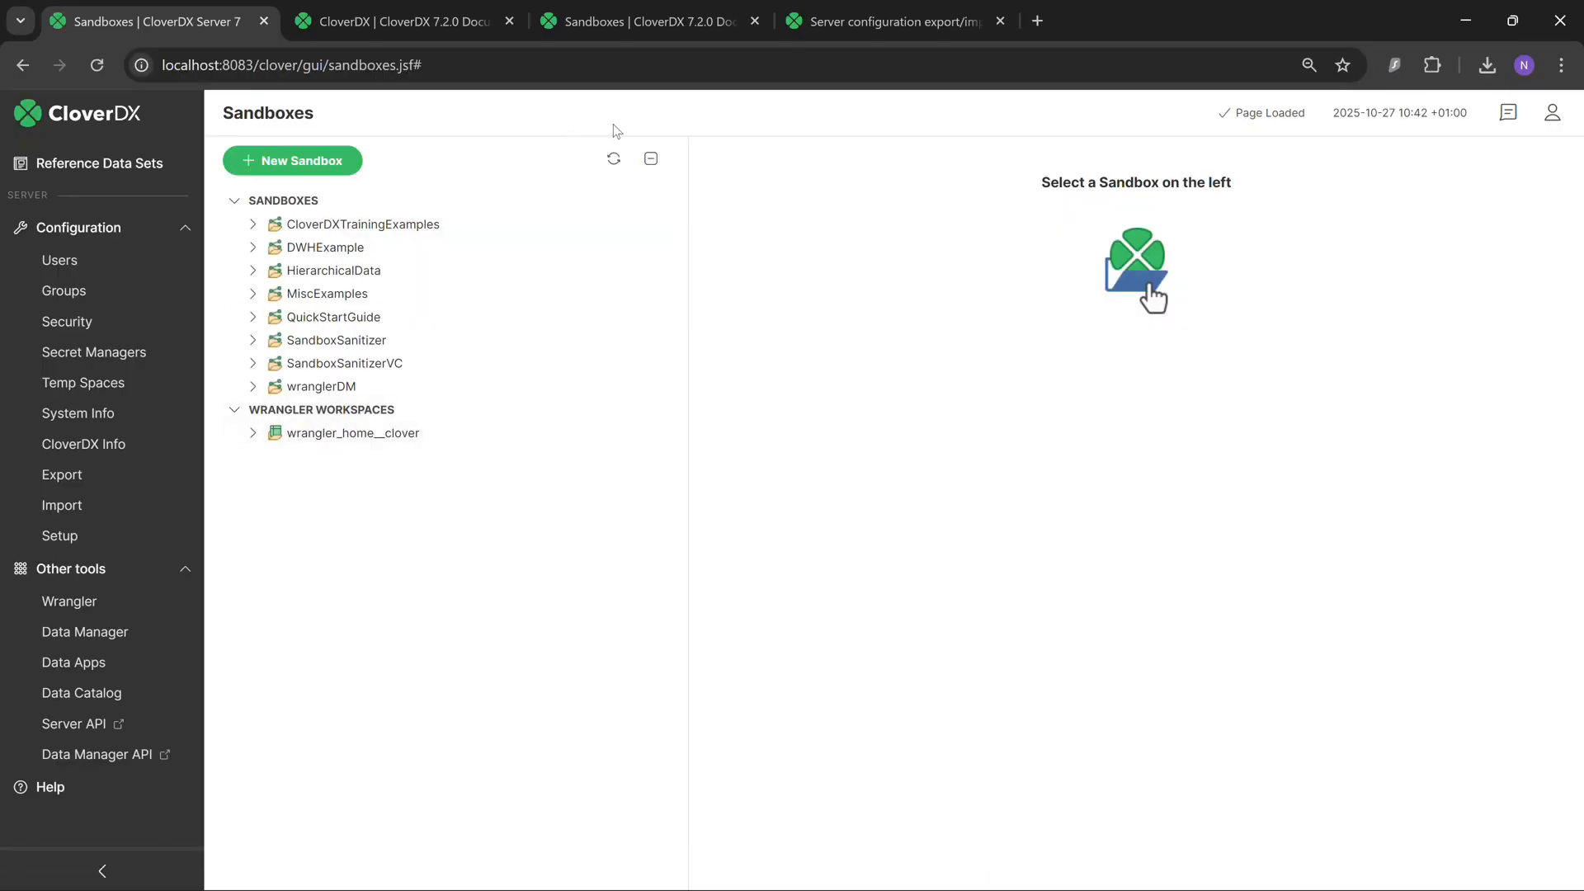
left_click(621, 162)
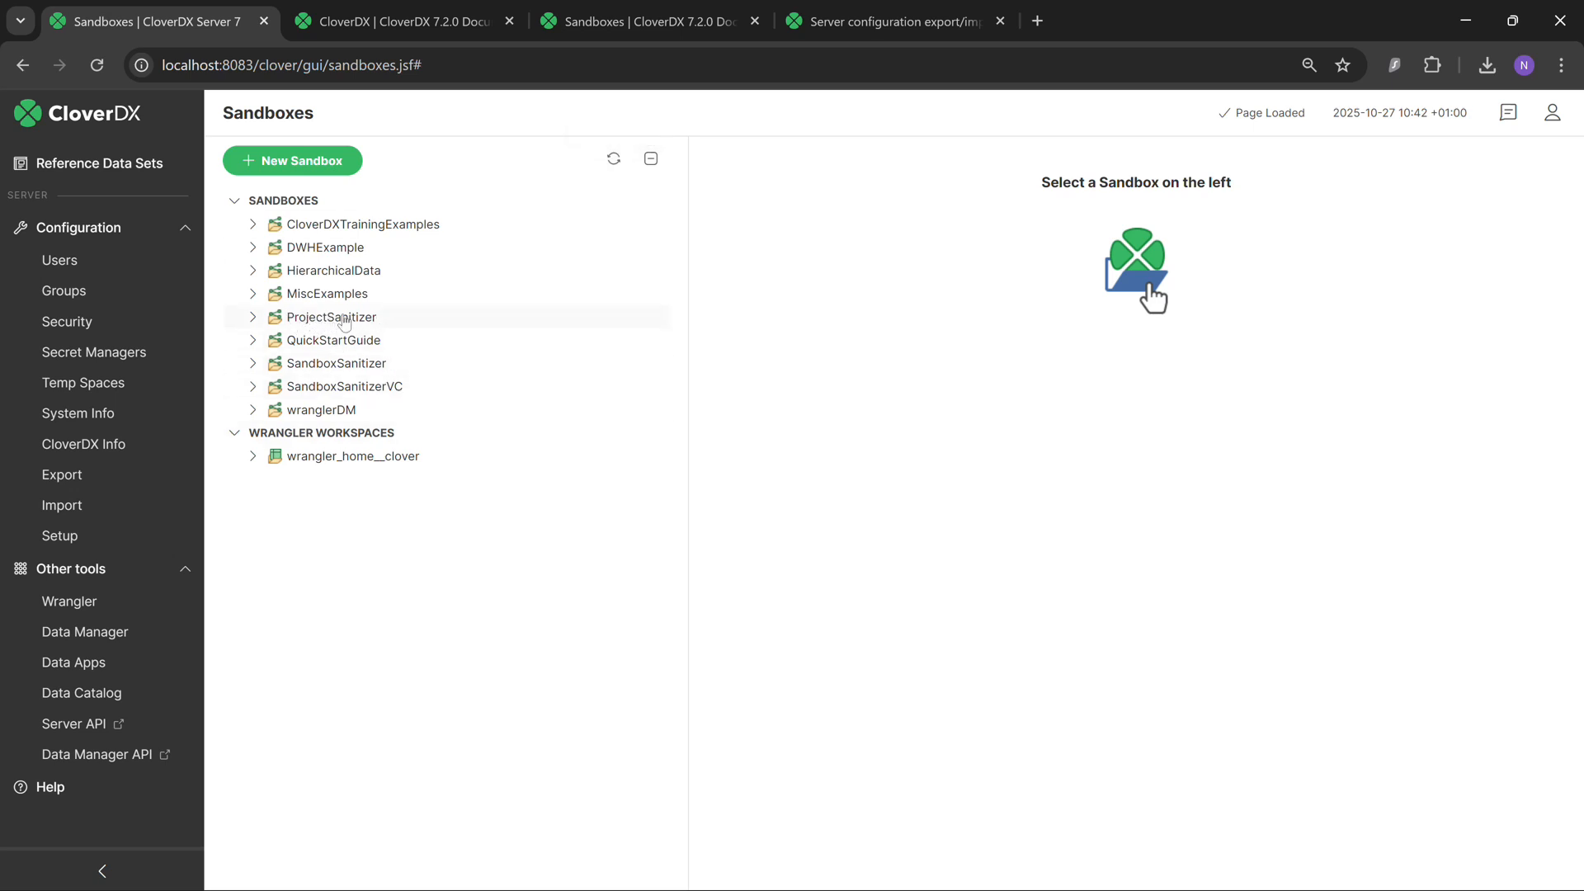
Create a shared sandbox named ProjectSanitizer2 with its root path and sub-directories.
left_click(281, 163)
left_click(718, 436)
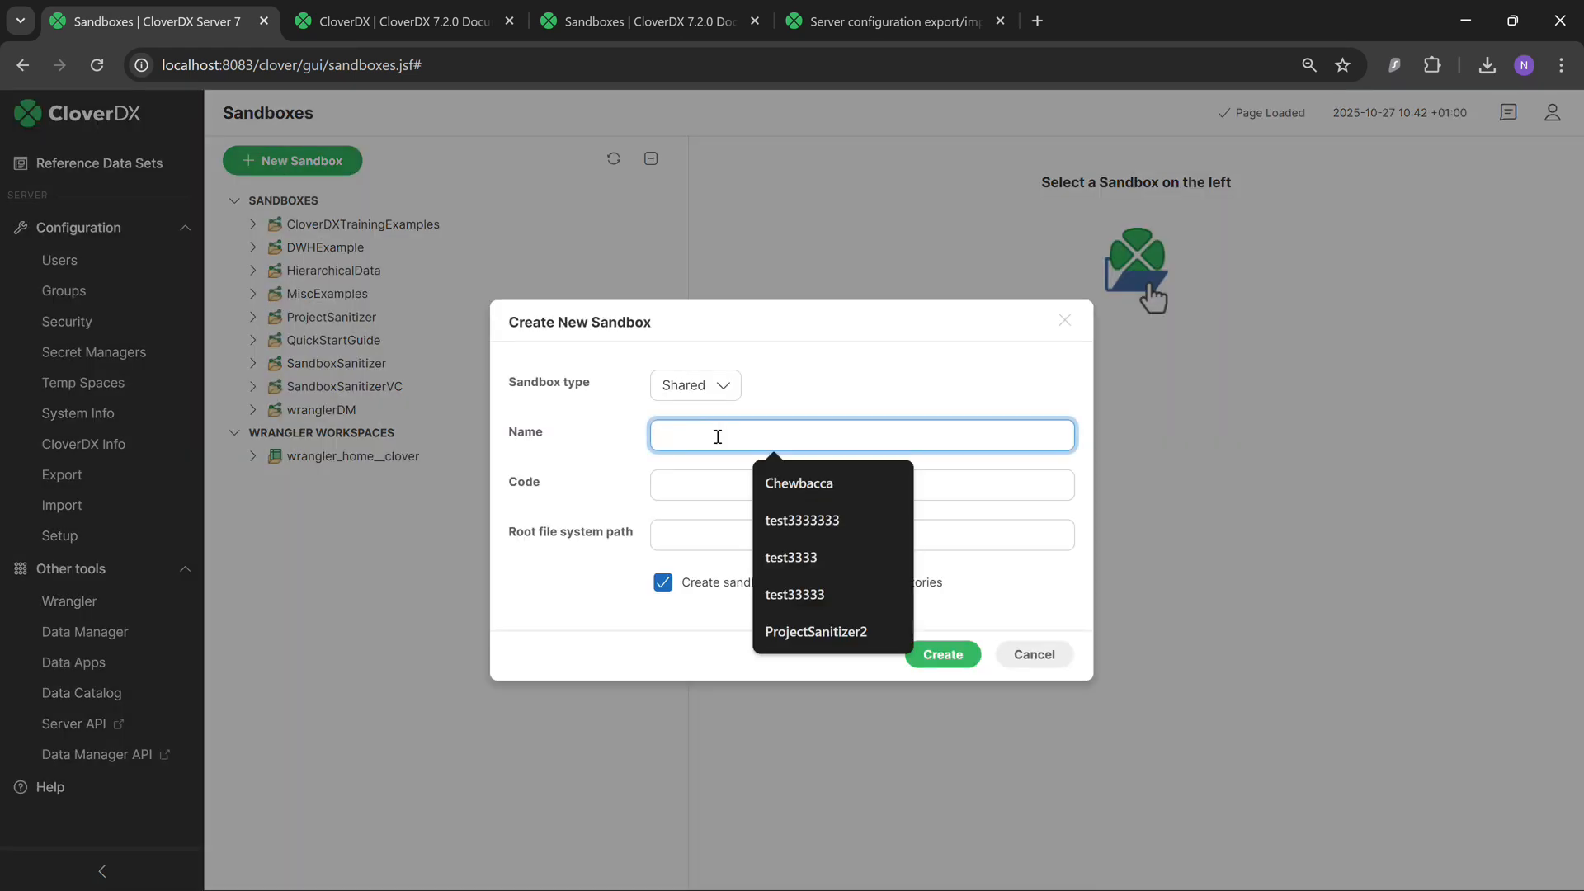
left_click(804, 633)
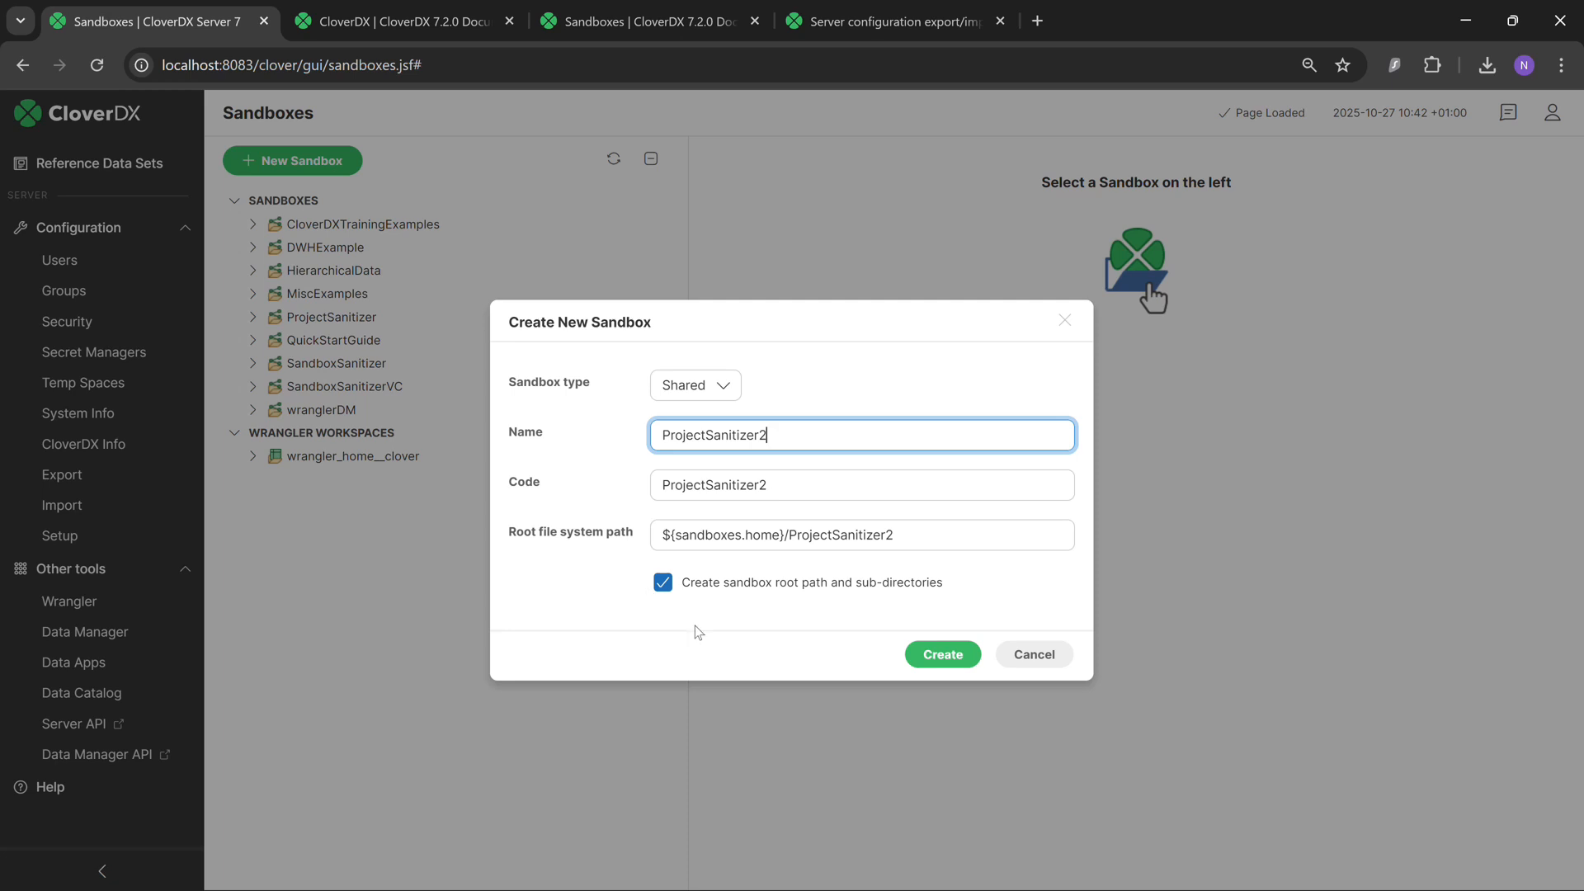
left_click(953, 660)
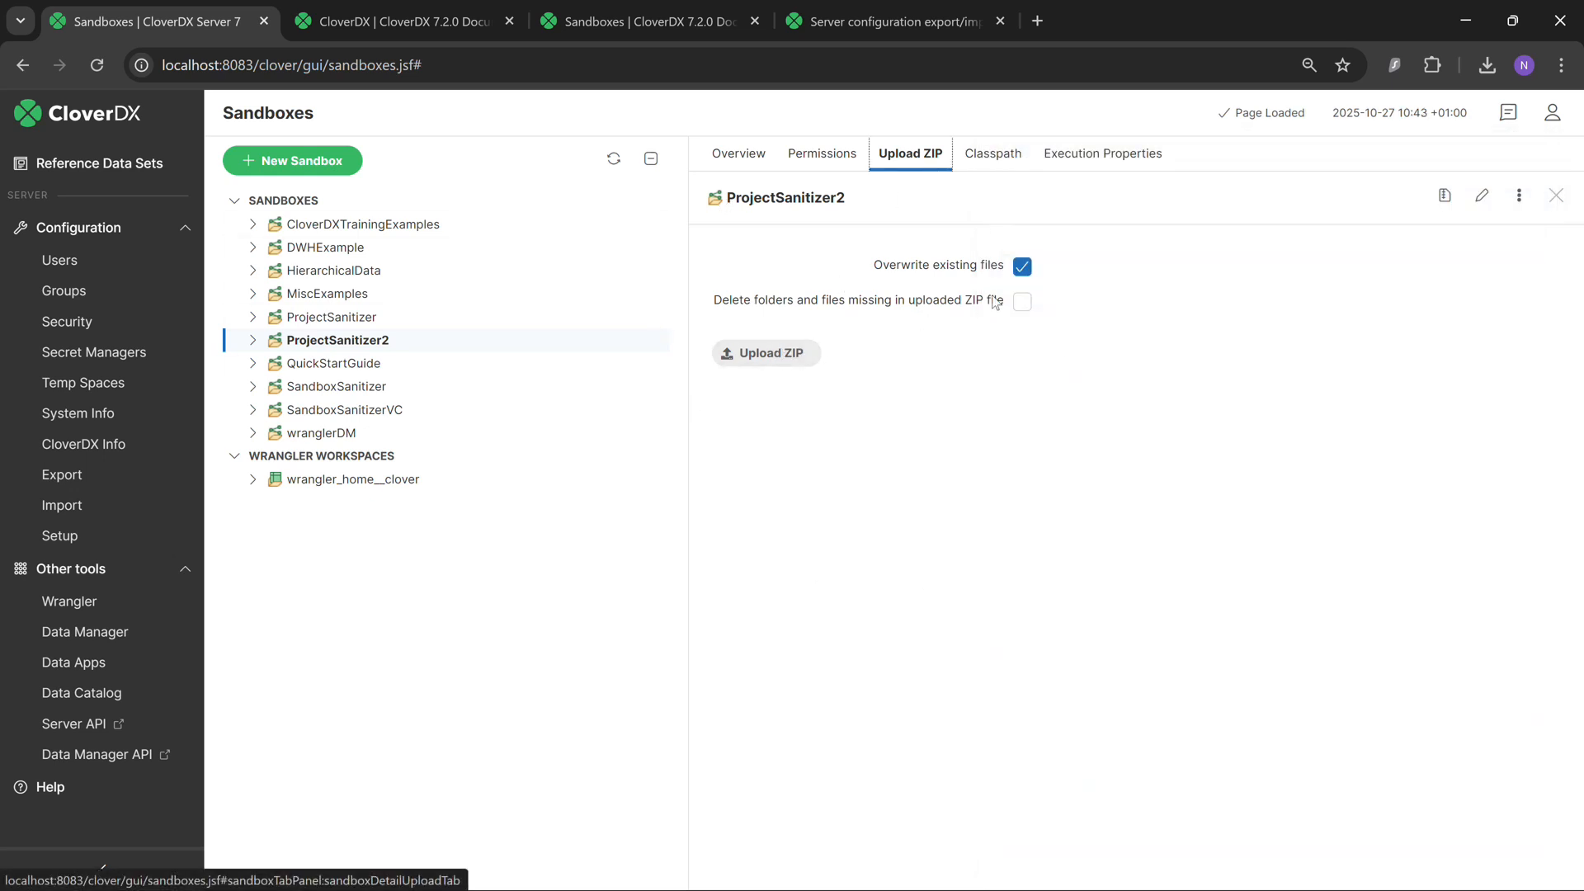
Upload ProjectSanitizer.zip into the ProjectSanitizer2 sandbox with existing files overwritten, and check the sandbox's folders.
left_click(803, 362)
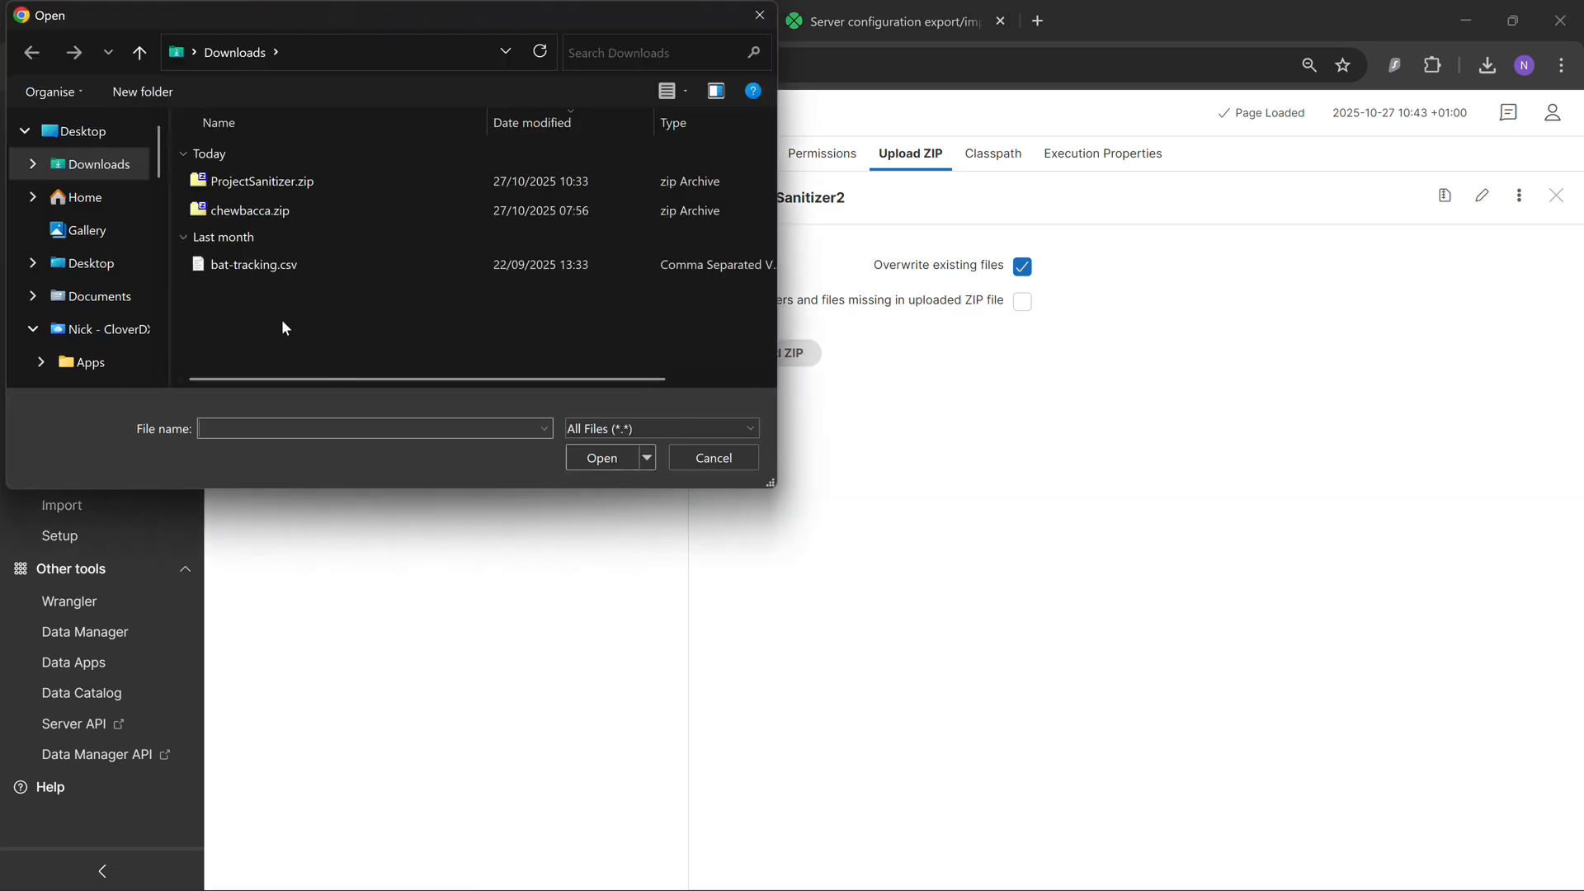
left_click(256, 182)
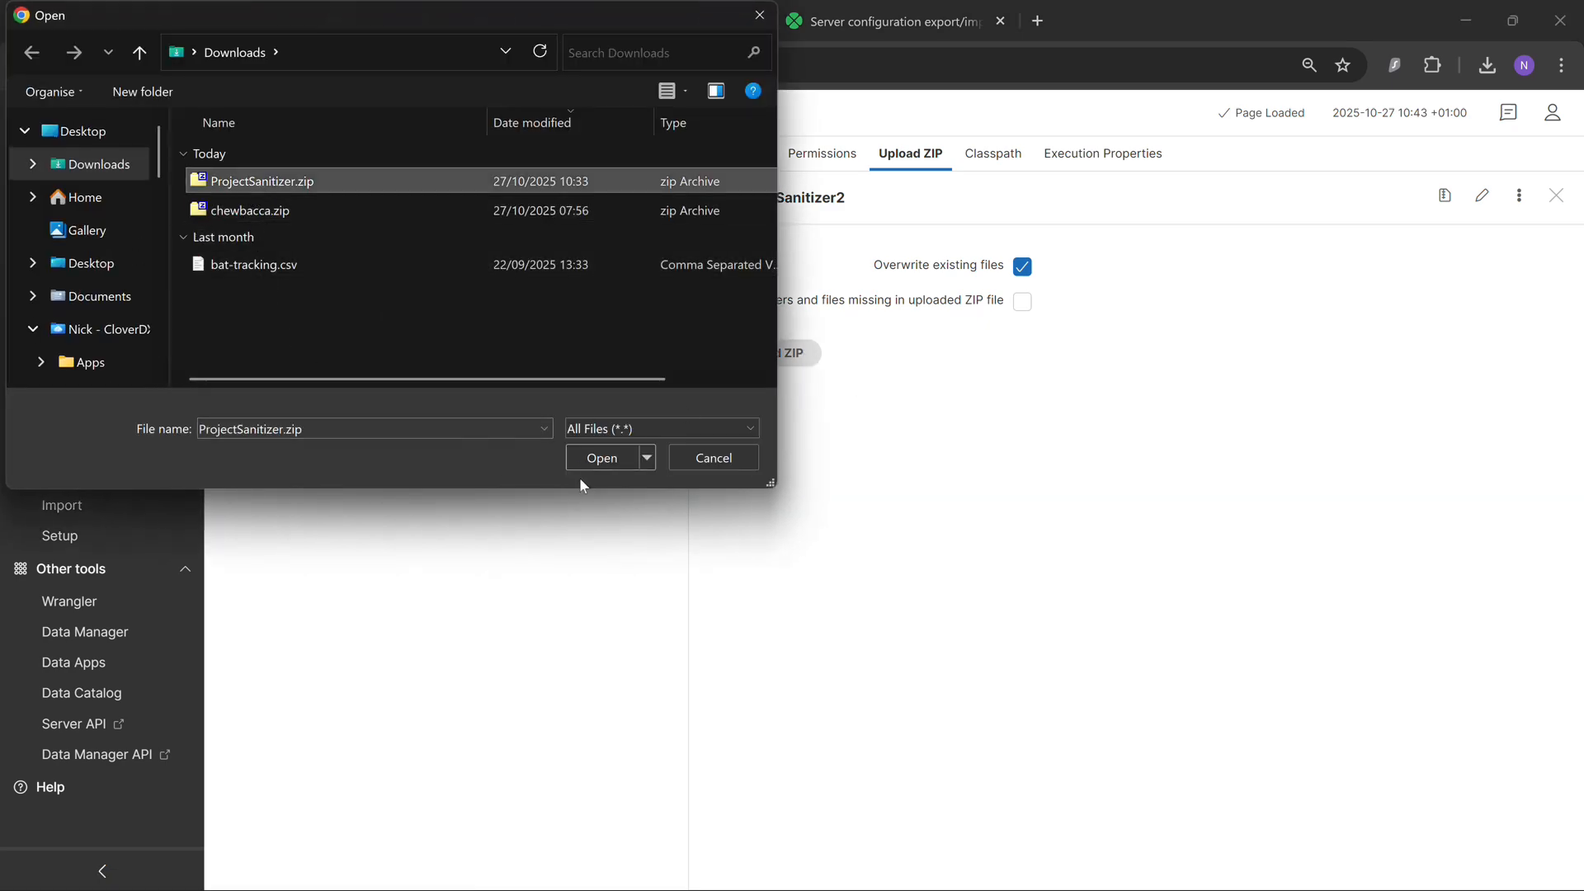
left_click(589, 459)
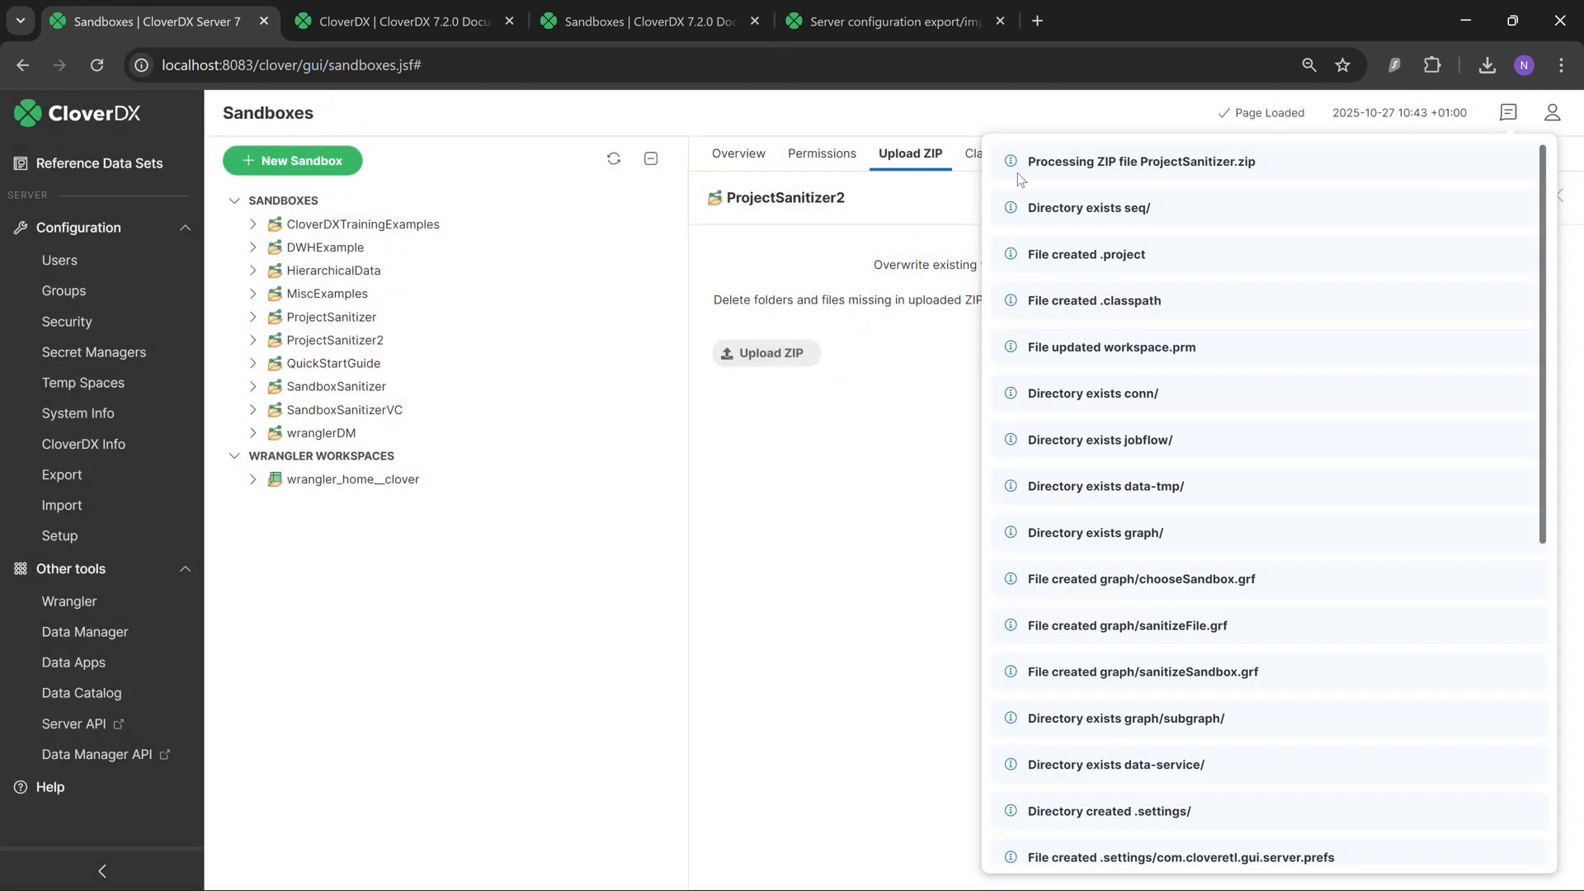
left_click(807, 617)
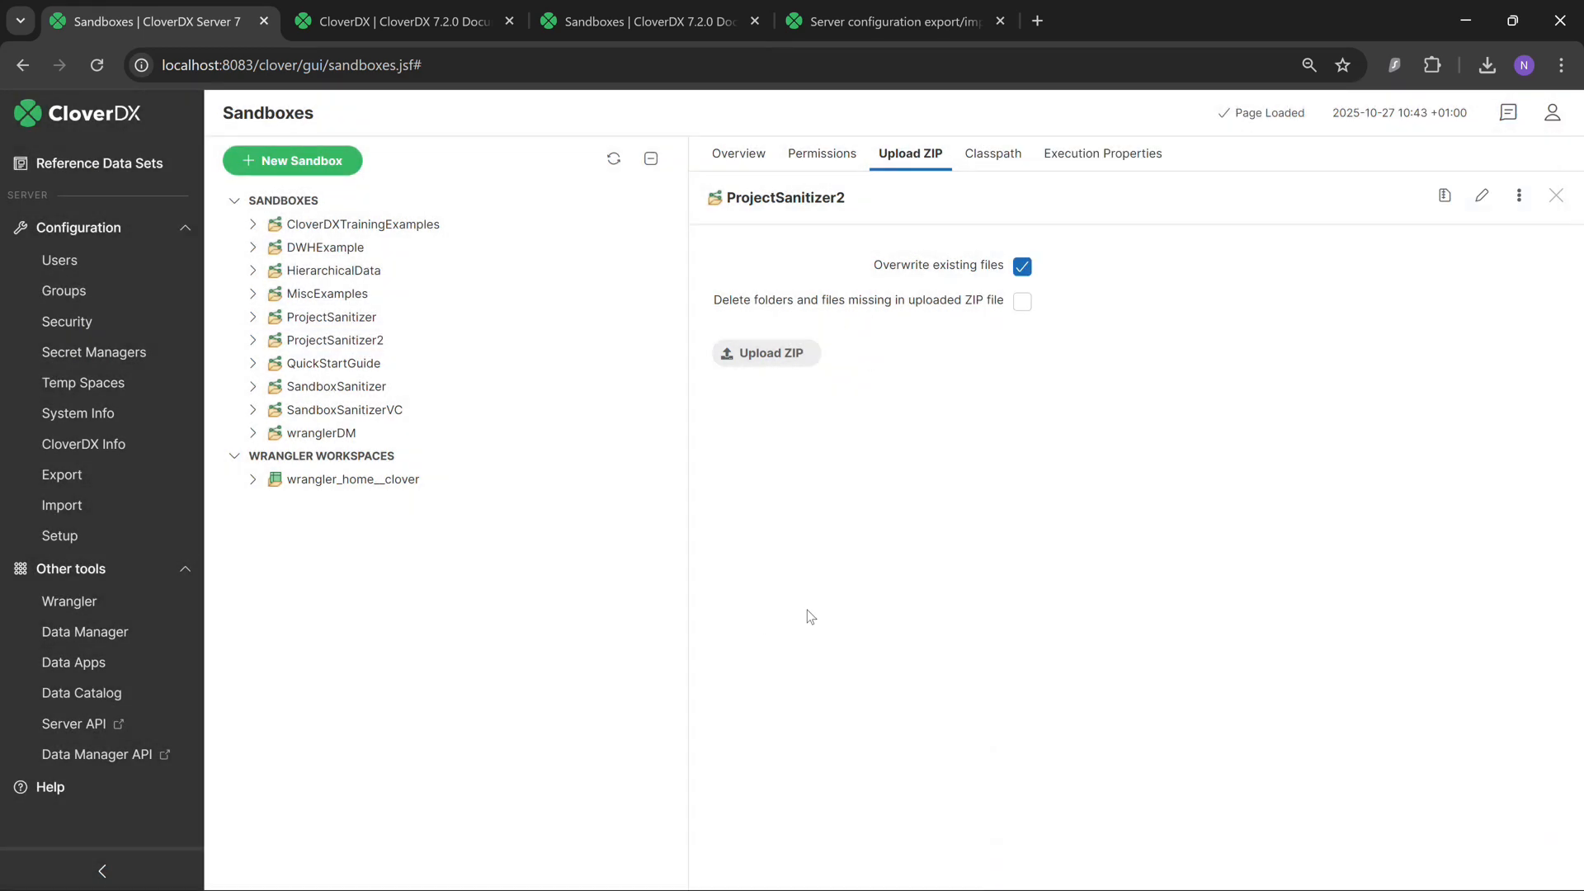
left_click(253, 340)
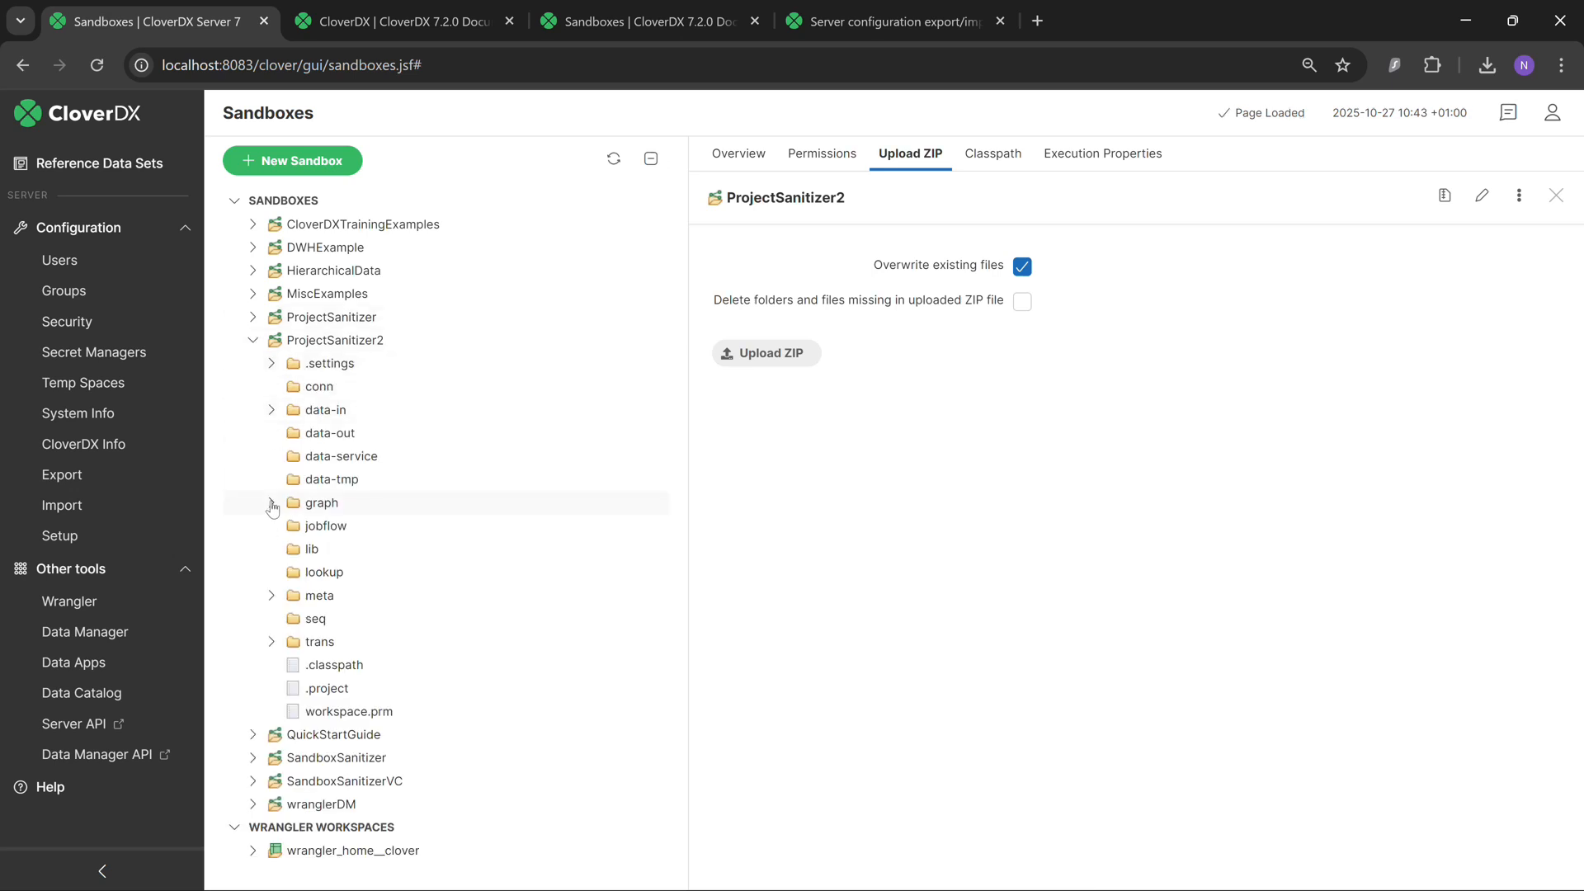
left_click(253, 341)
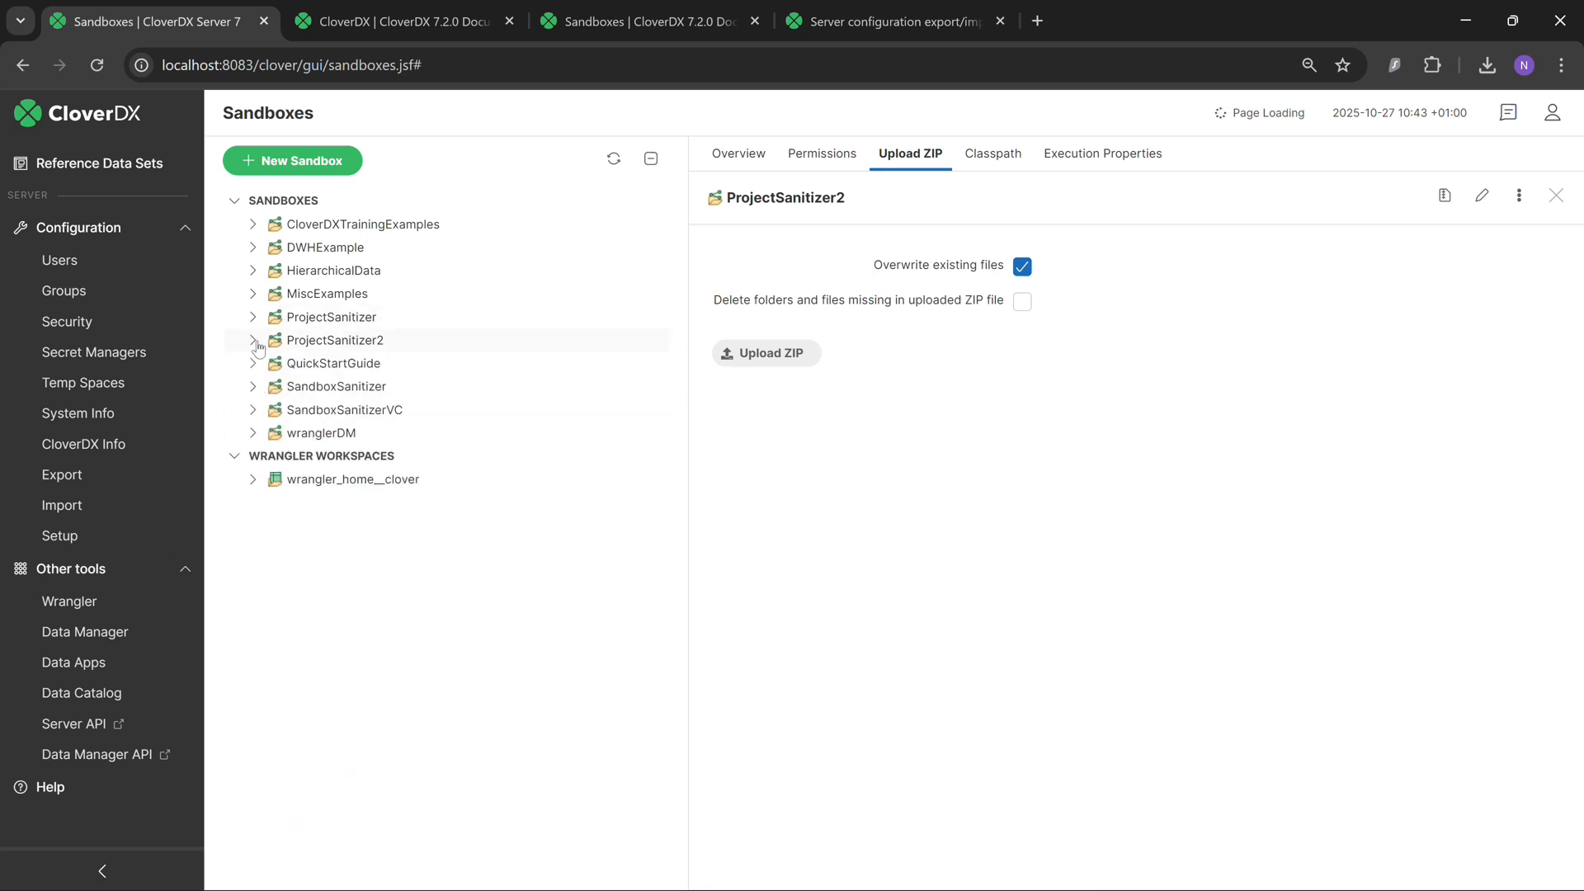
Delete the ProjectSanitizer2 sandbox without deleting its files on disk.
left_click(353, 324)
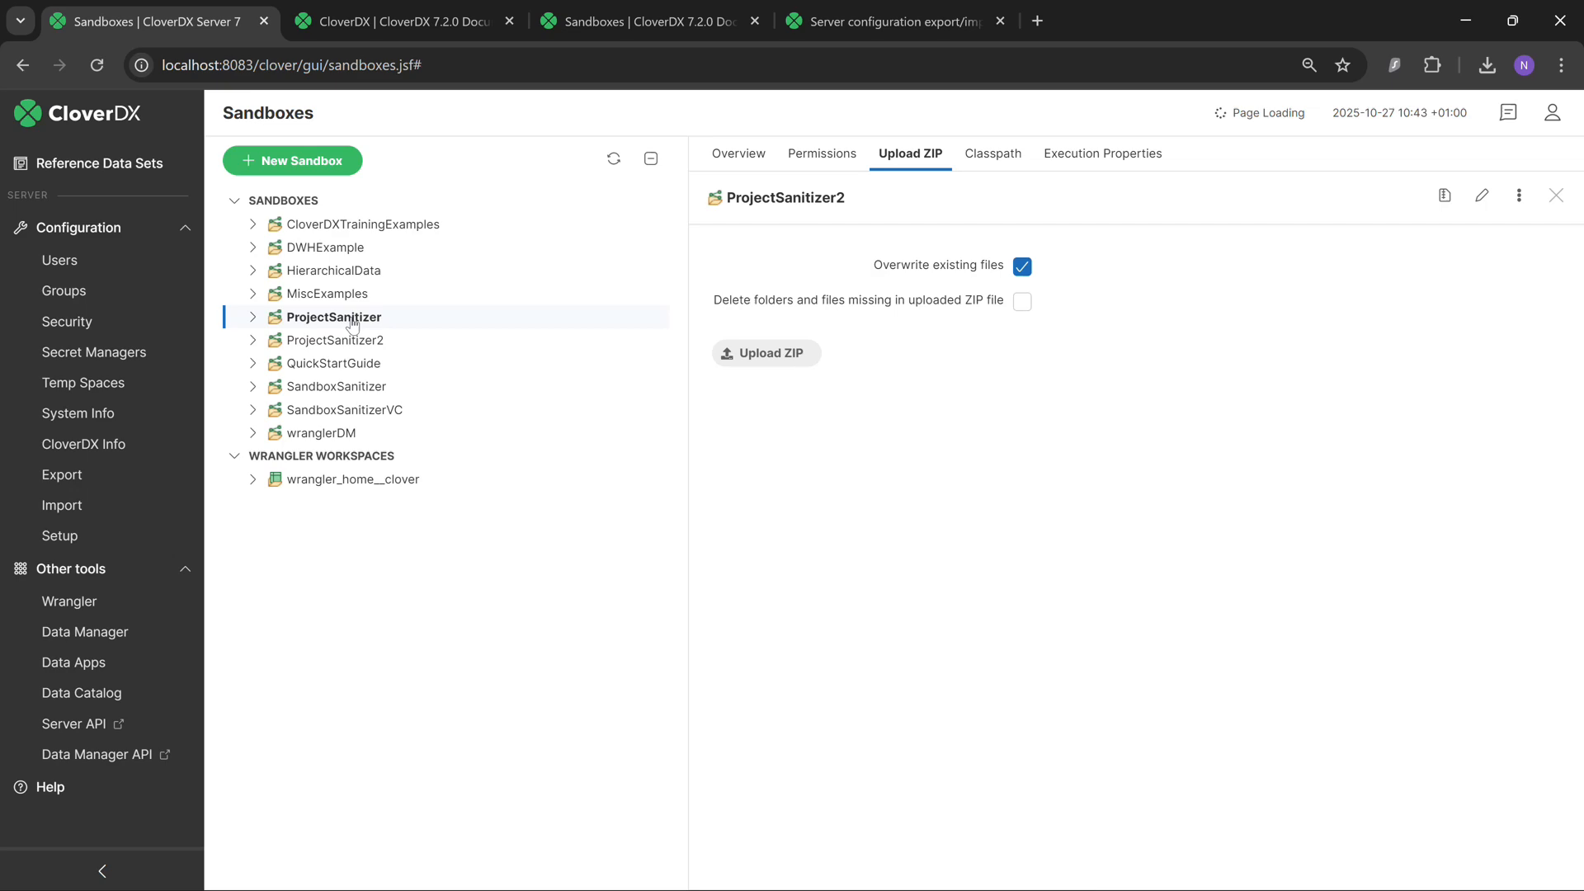
left_click(330, 341)
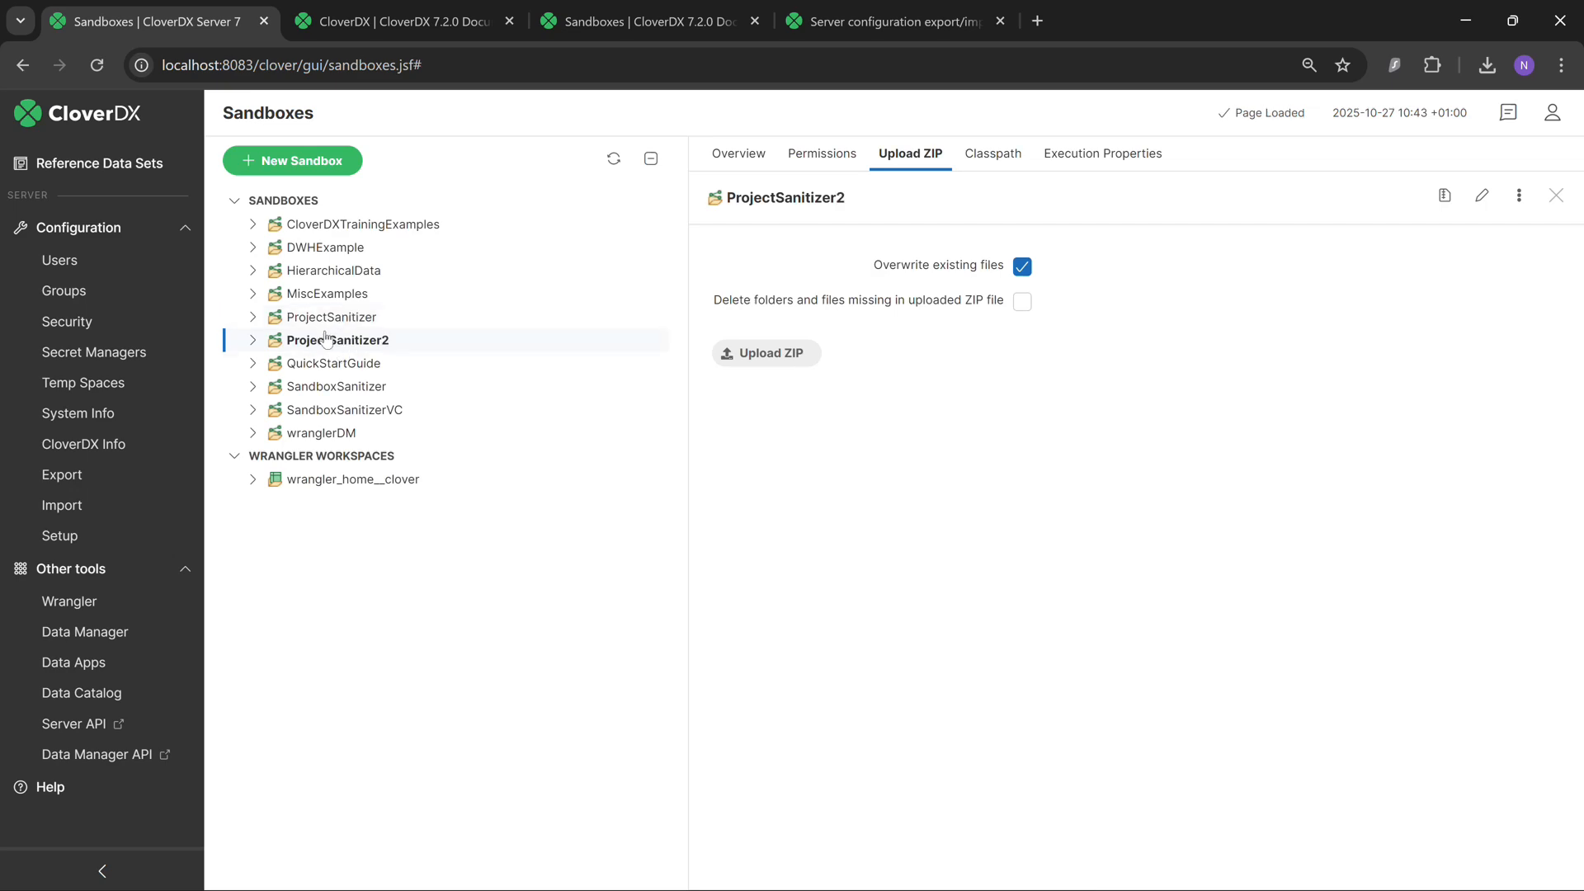
right_click(327, 341)
left_click(451, 619)
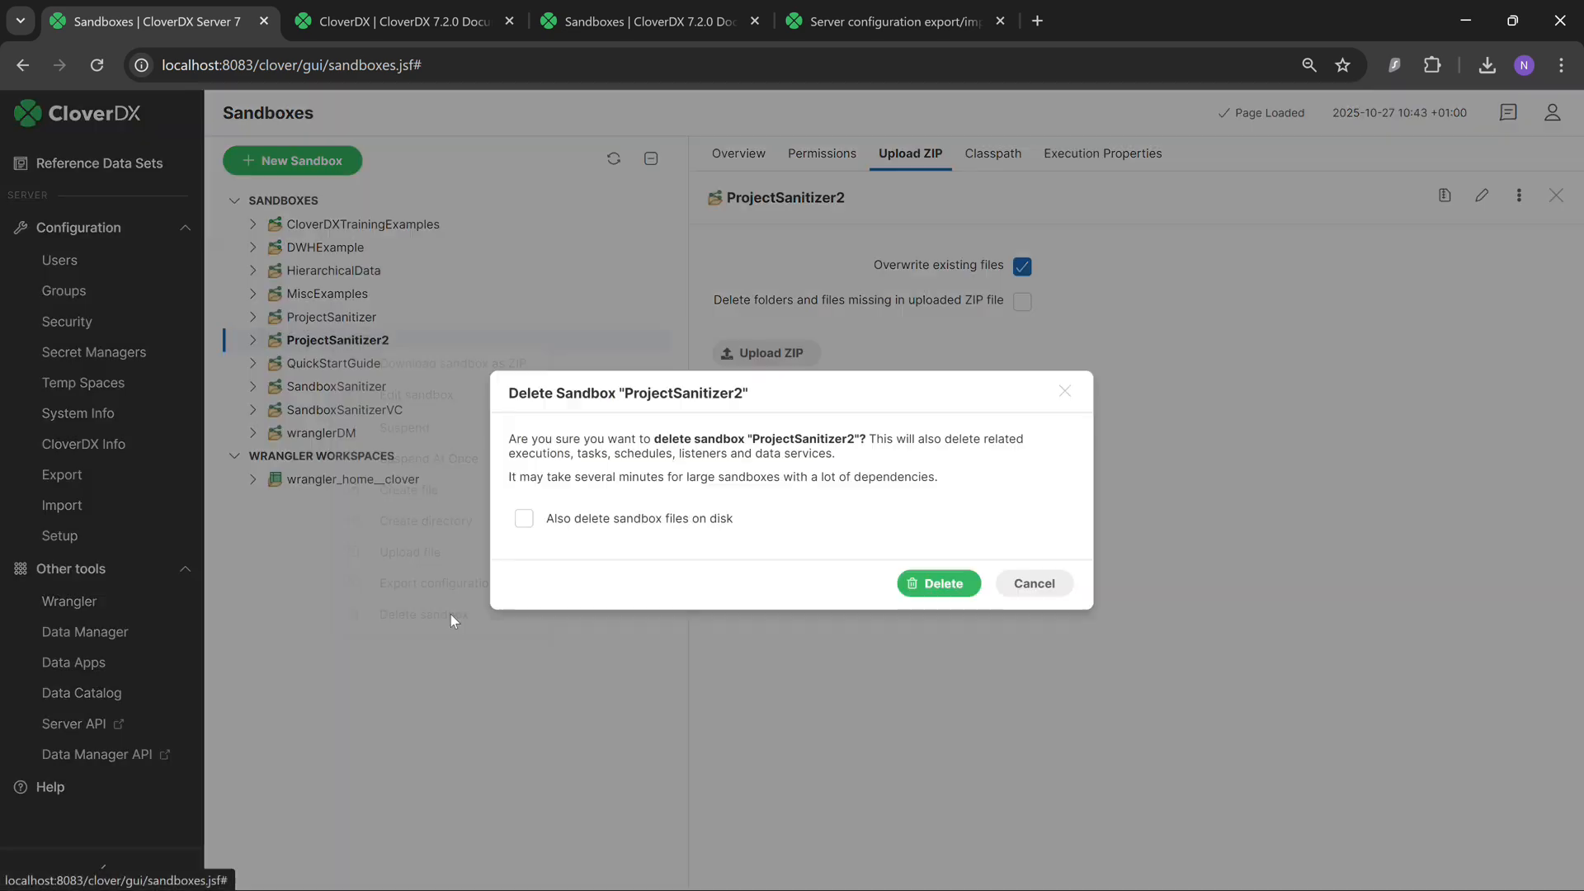
left_click(945, 583)
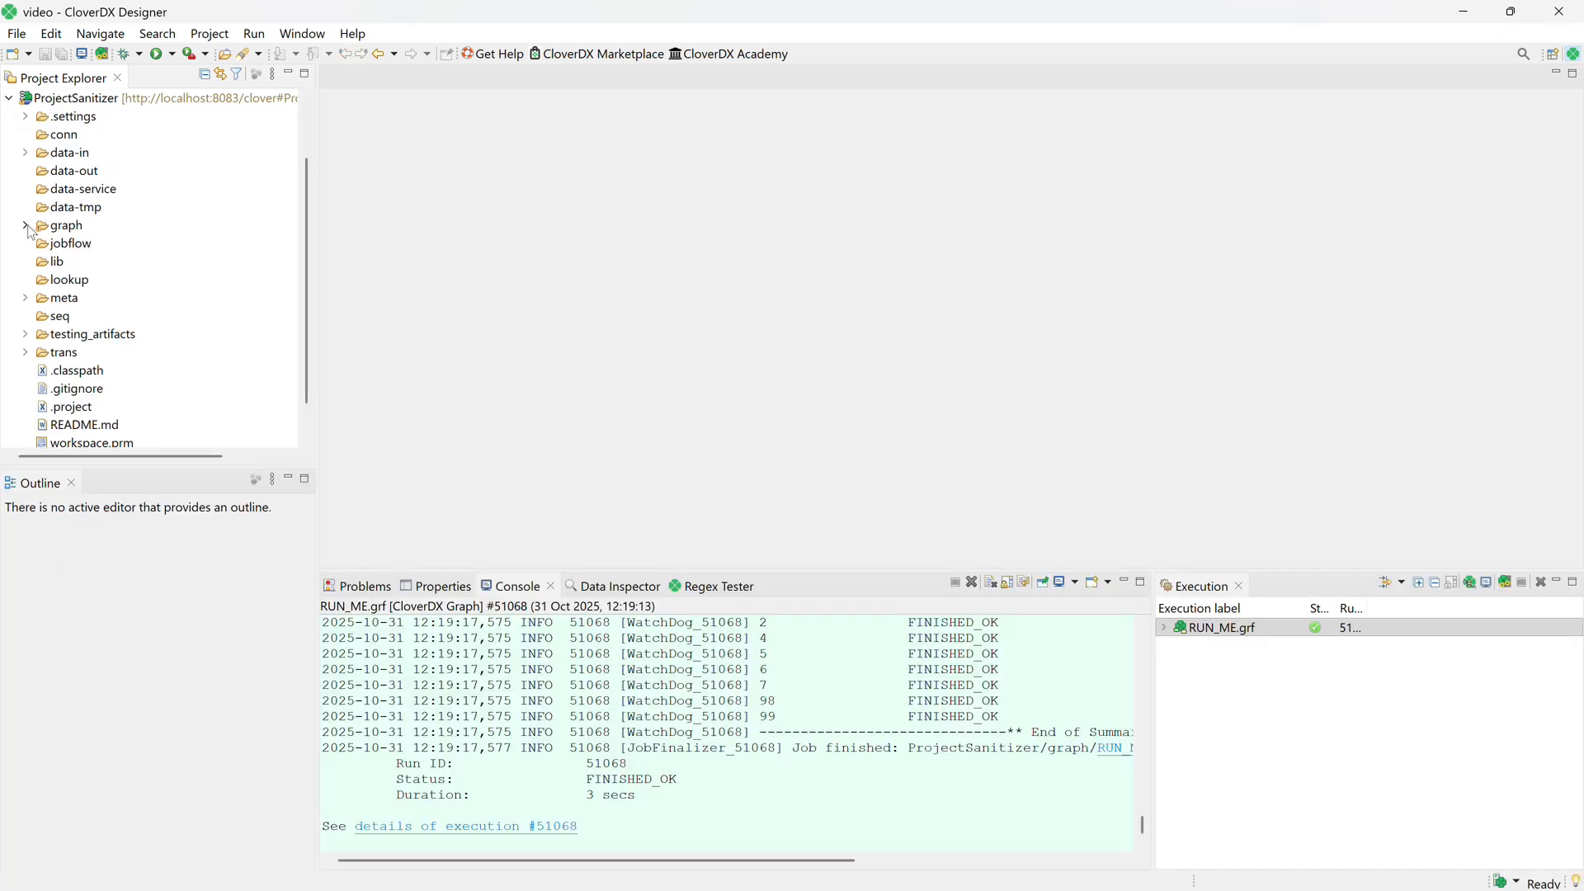
Open the RUN_ME.grf graph in ProjectSanitizer's graph folder and start running it.
left_click(26, 226)
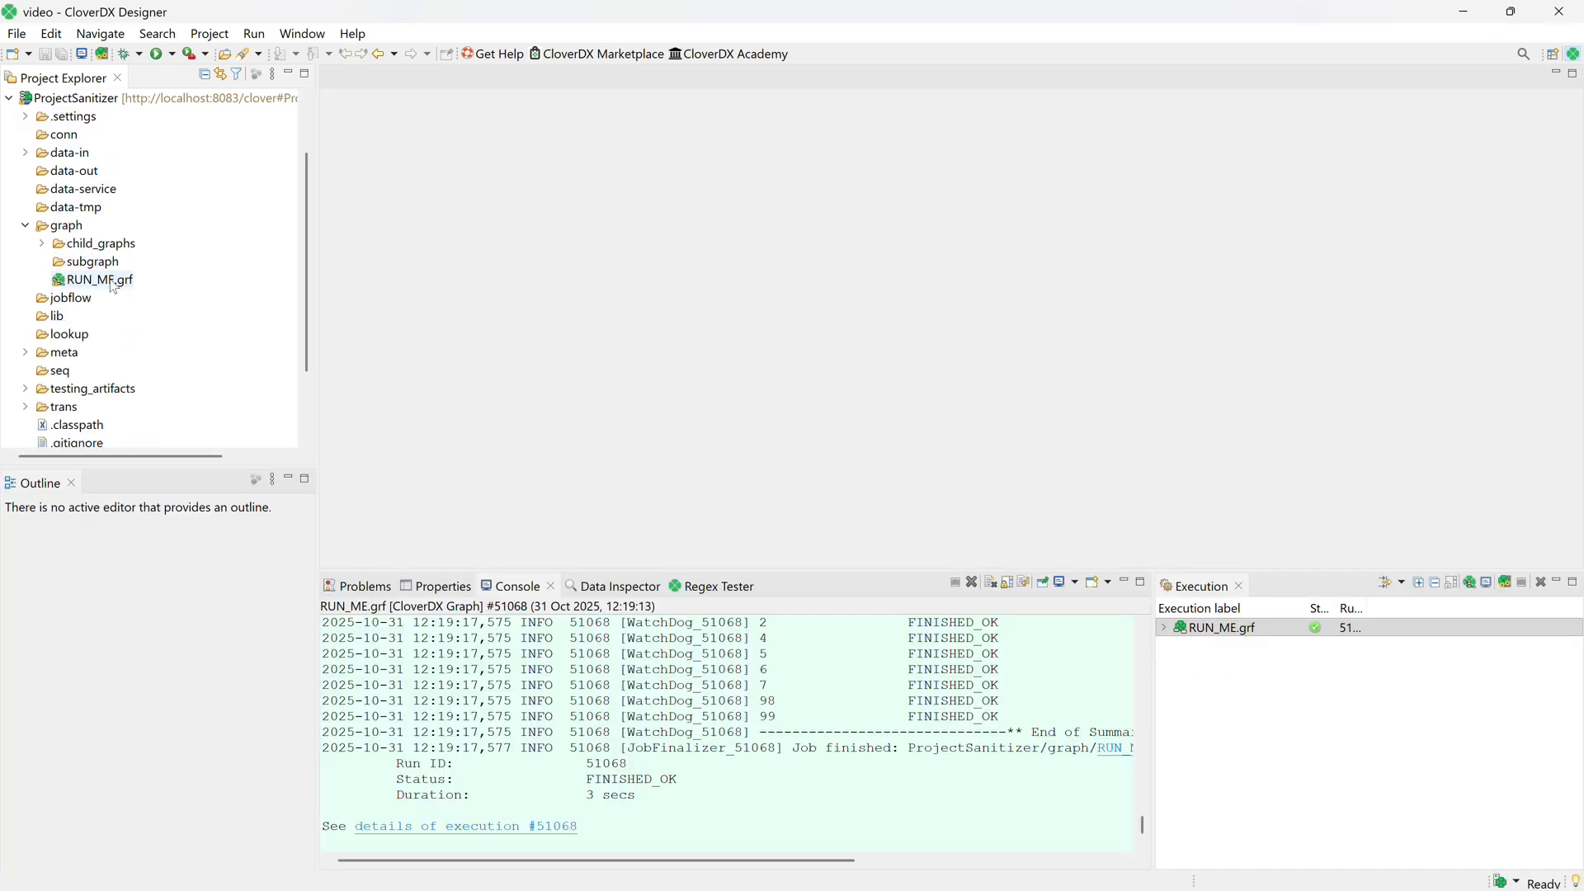
double_click(113, 283)
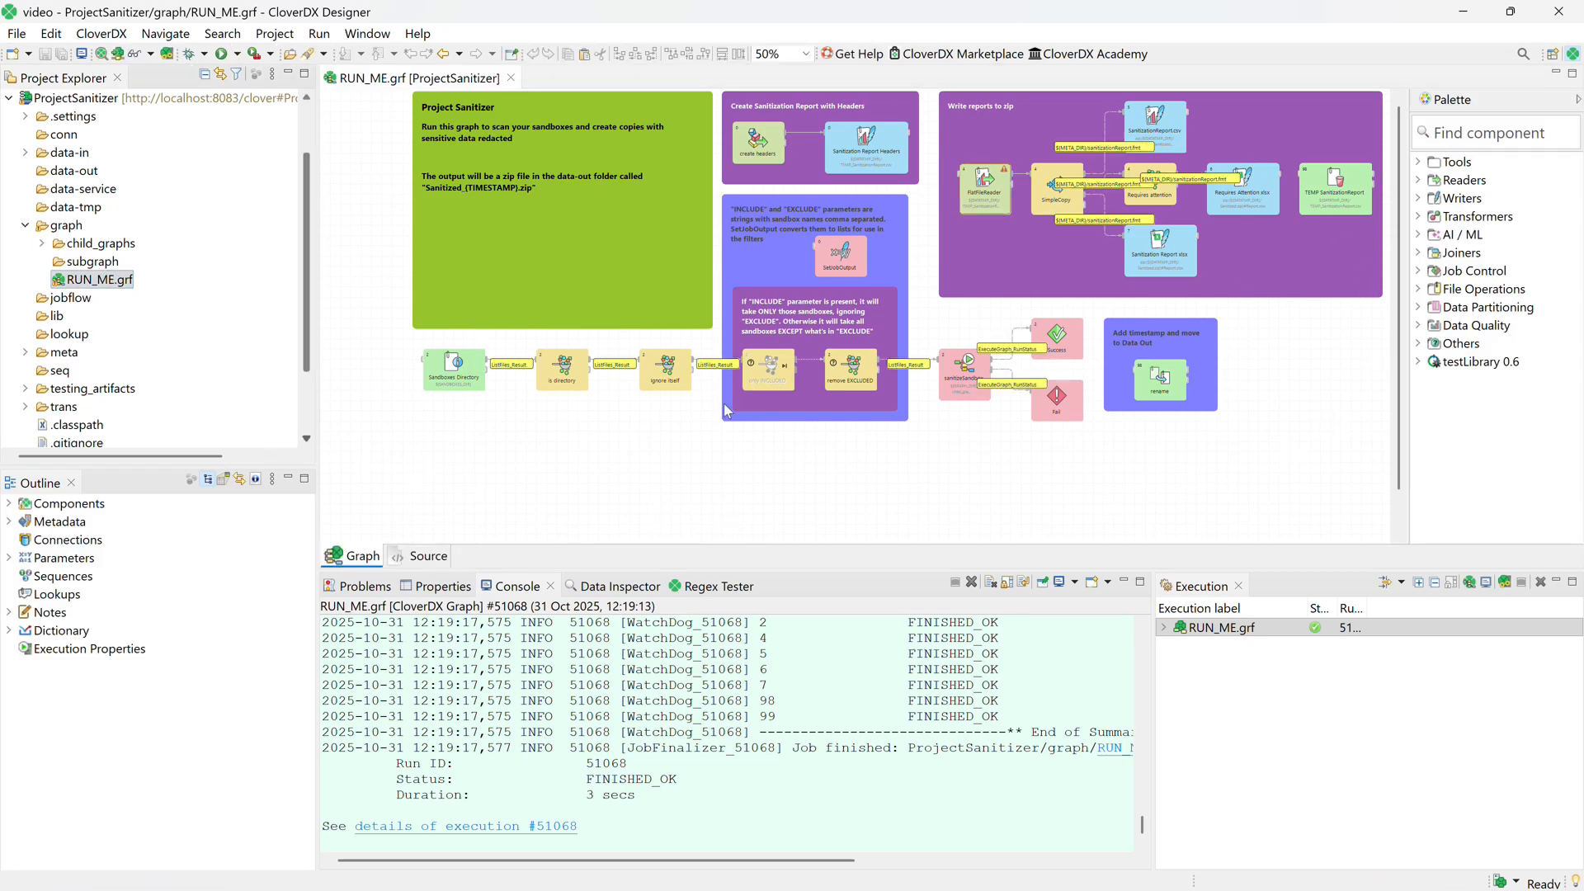
right_click(707, 452)
left_click(779, 464)
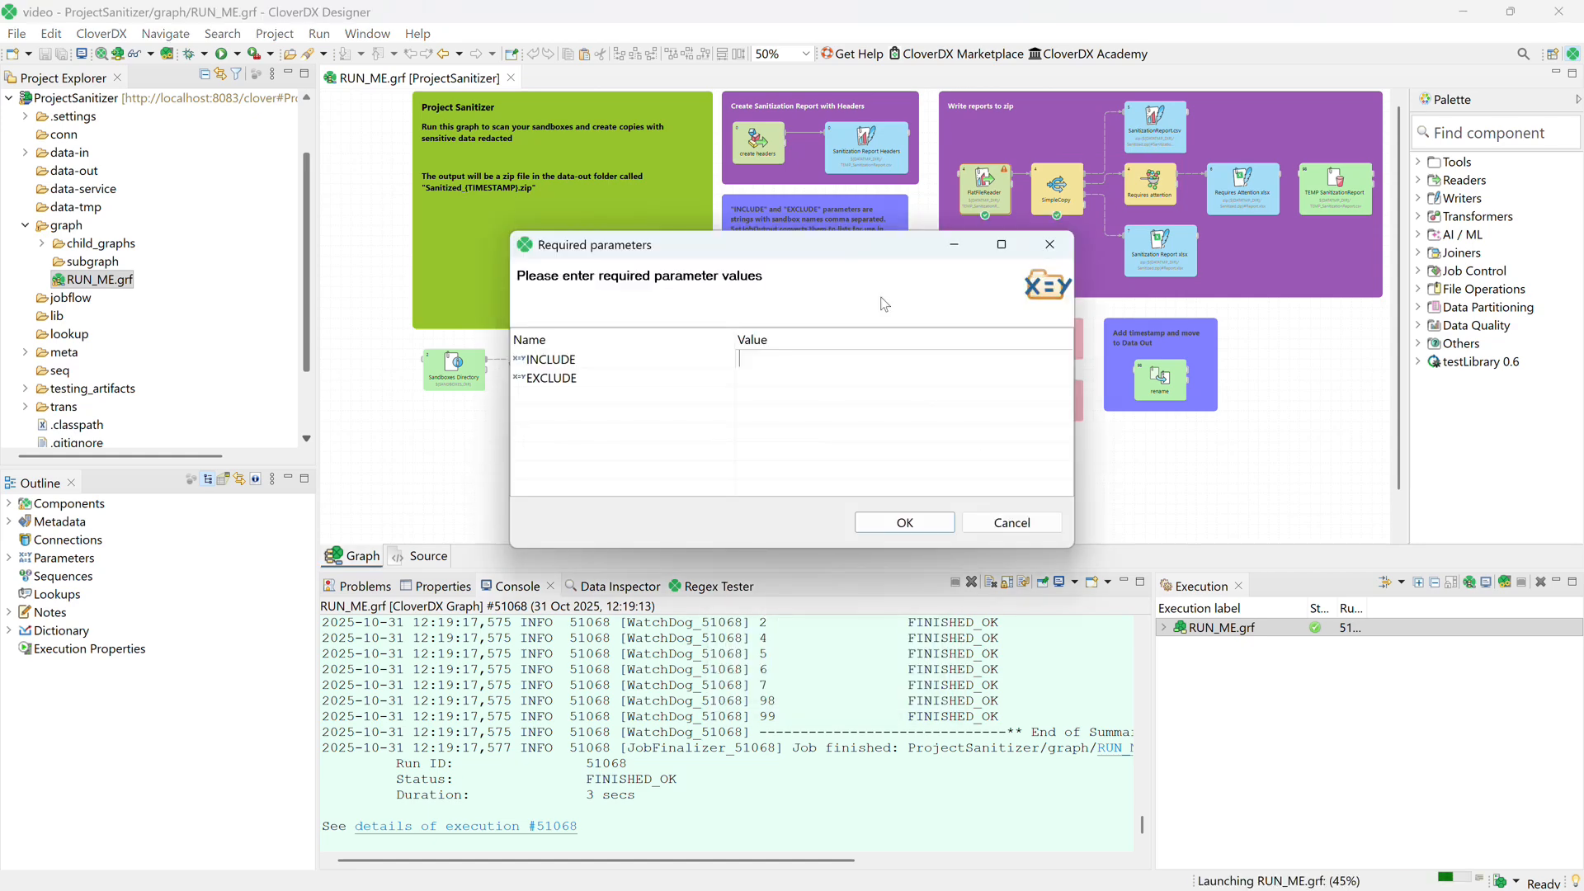
Run the graph with INCLUDE set to myProject,myProject2 and EXCLUDE left empty, and open the resulting zip in data-out.
left_click(778, 374)
left_click(784, 363)
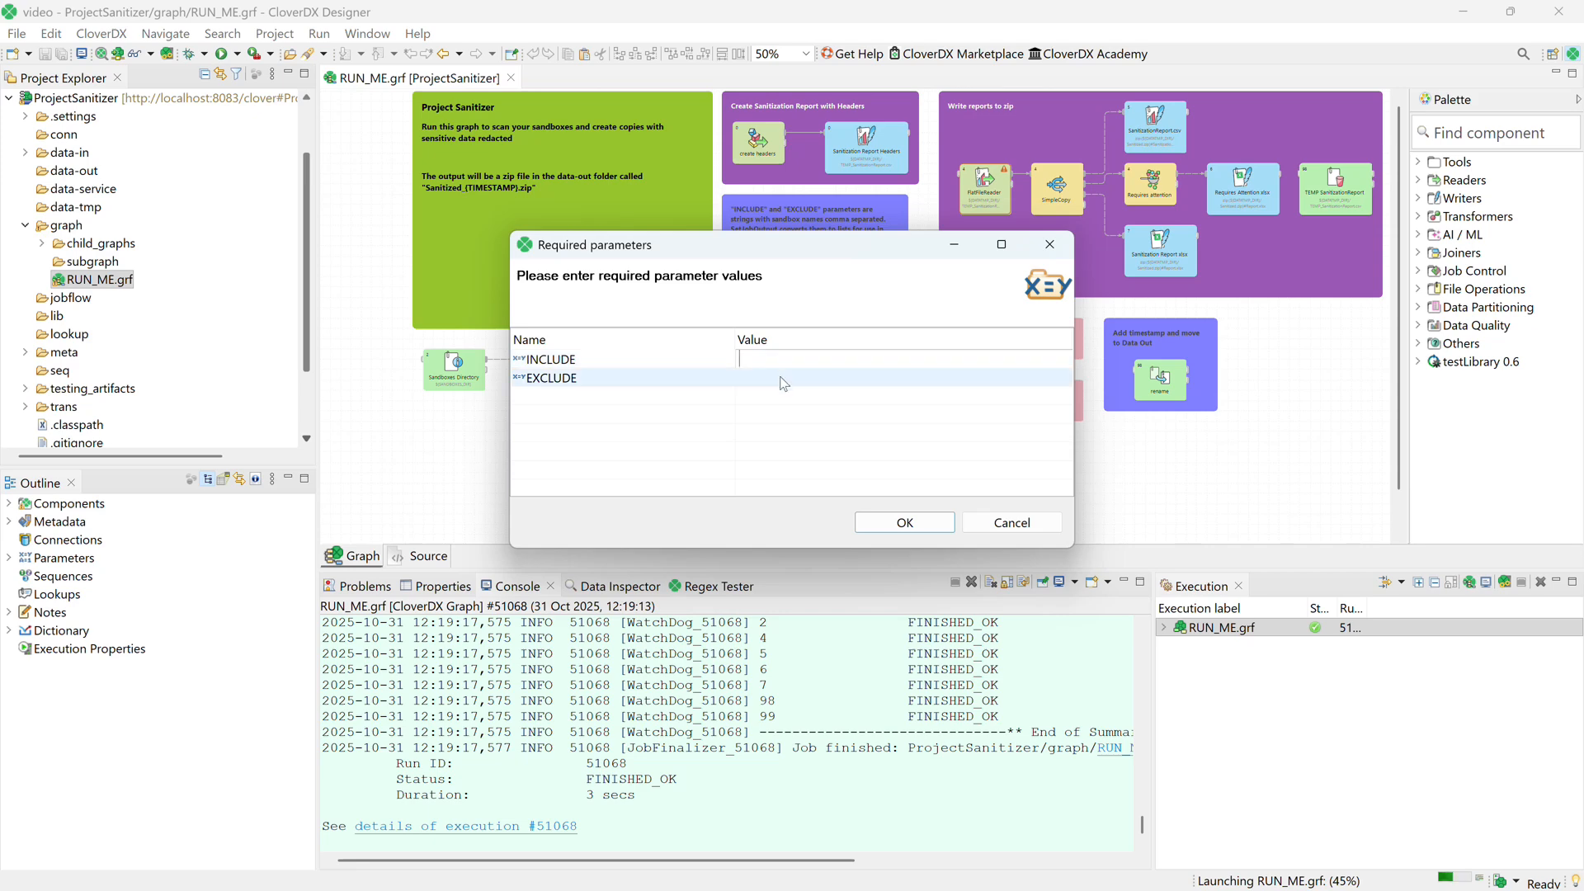
left_click(782, 379)
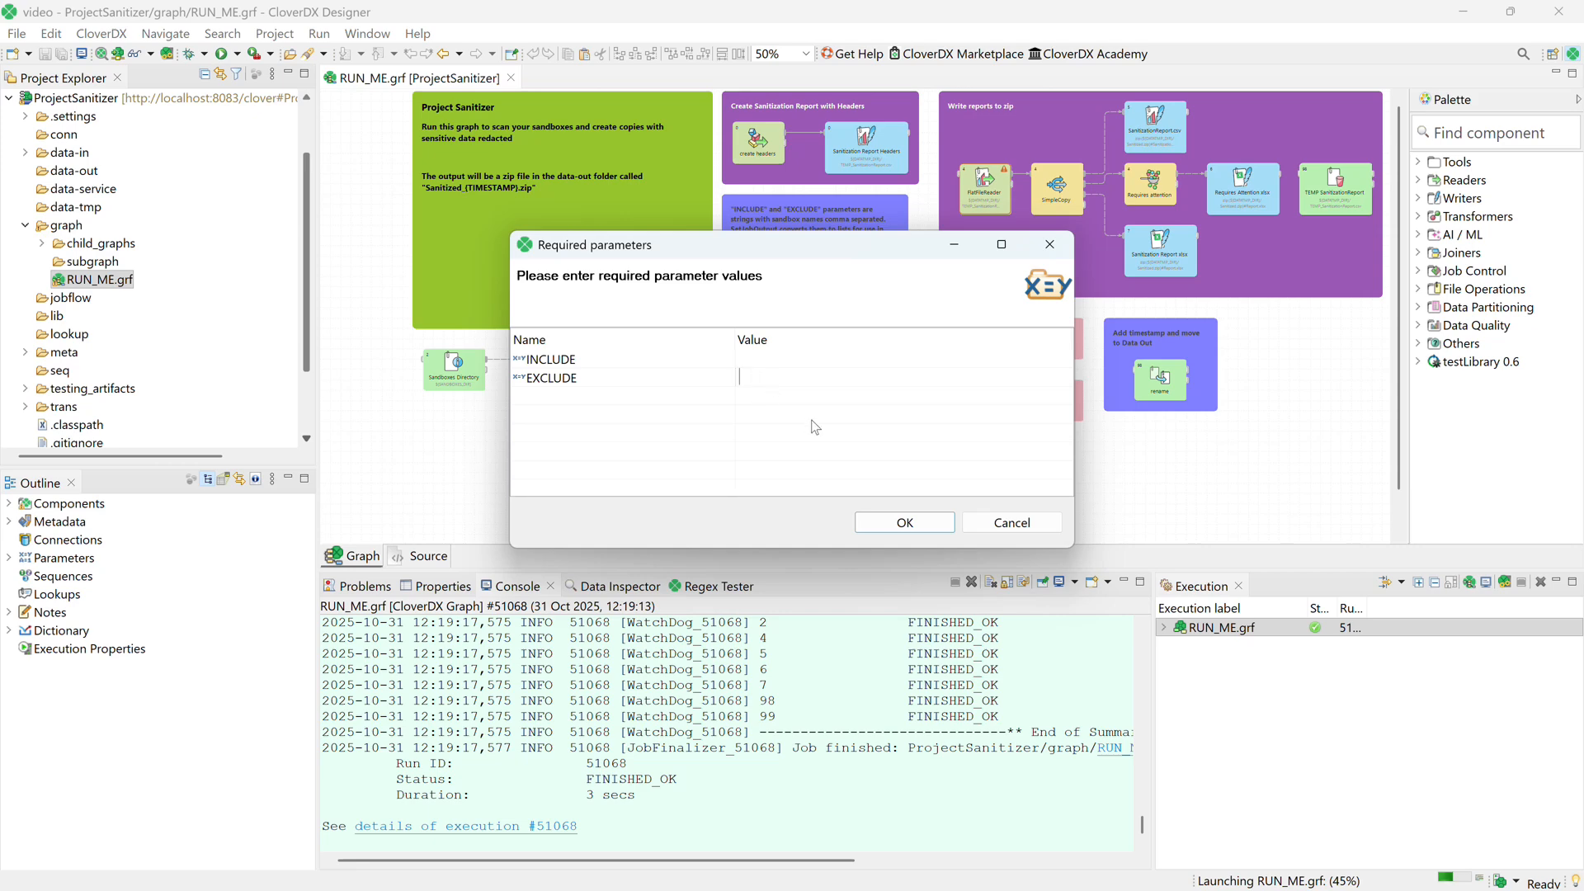
left_click(852, 360)
type("mypr")
type("Proje")
type("ct,m")
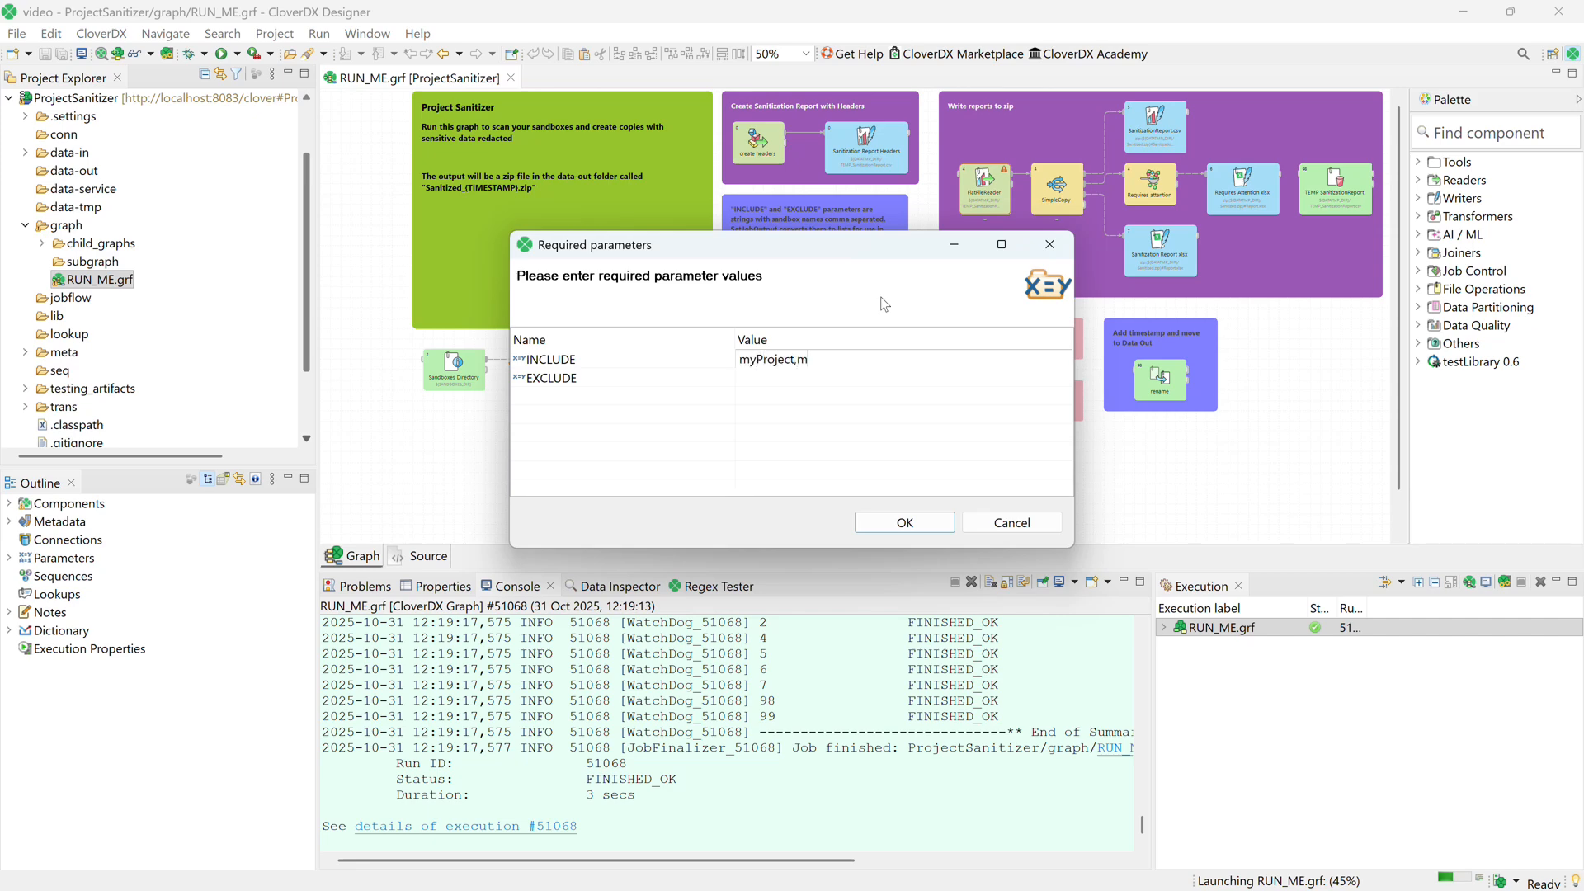
type("yProject2")
left_click(673, 360)
left_click(913, 523)
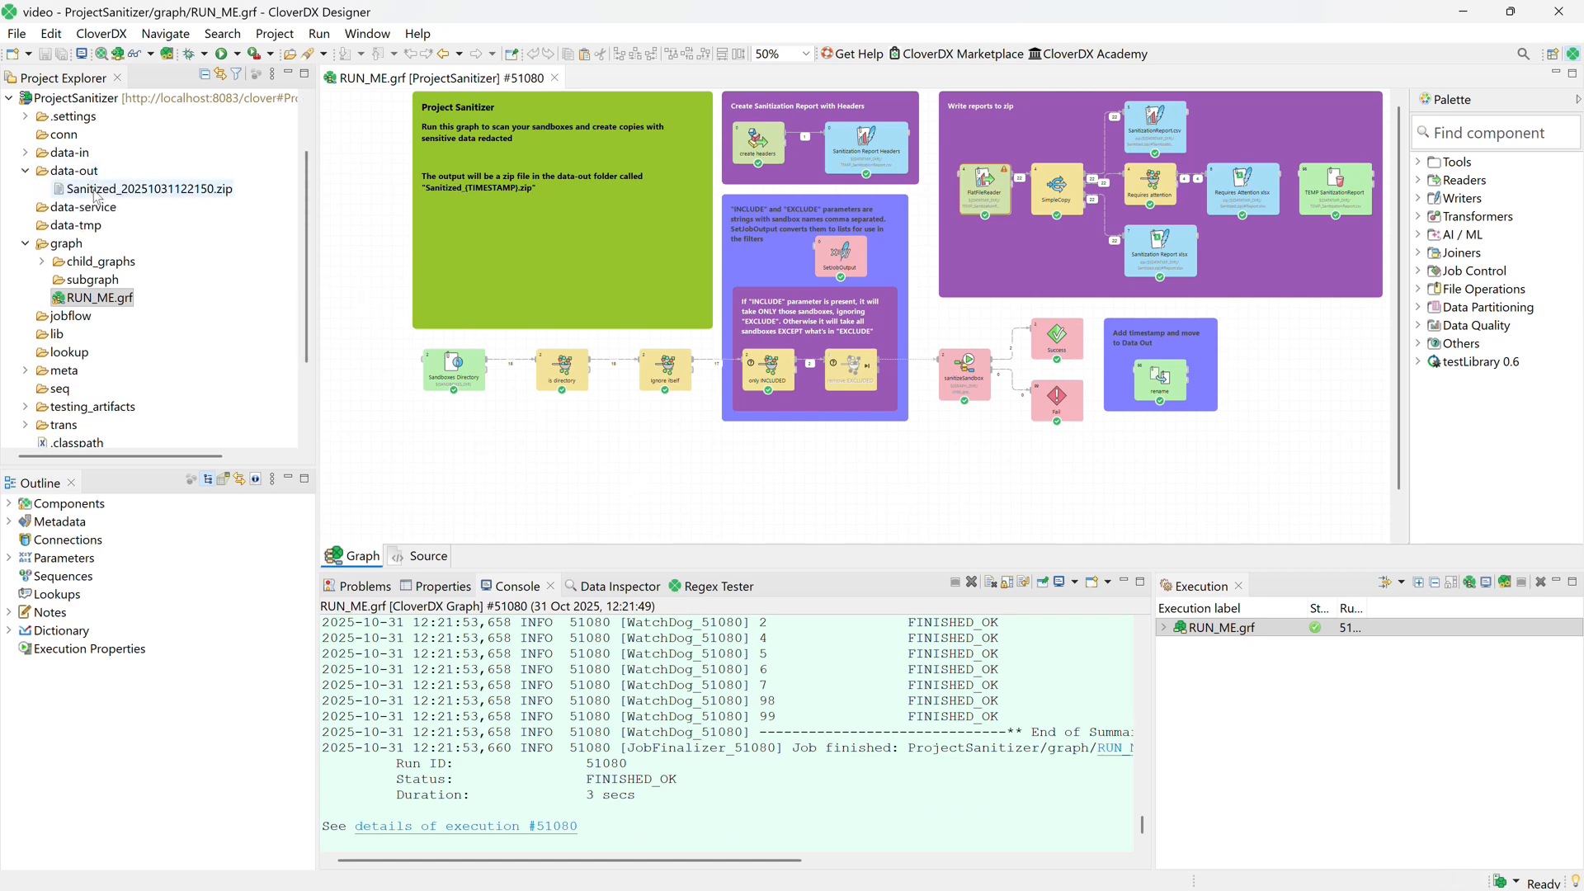
left_click(139, 190)
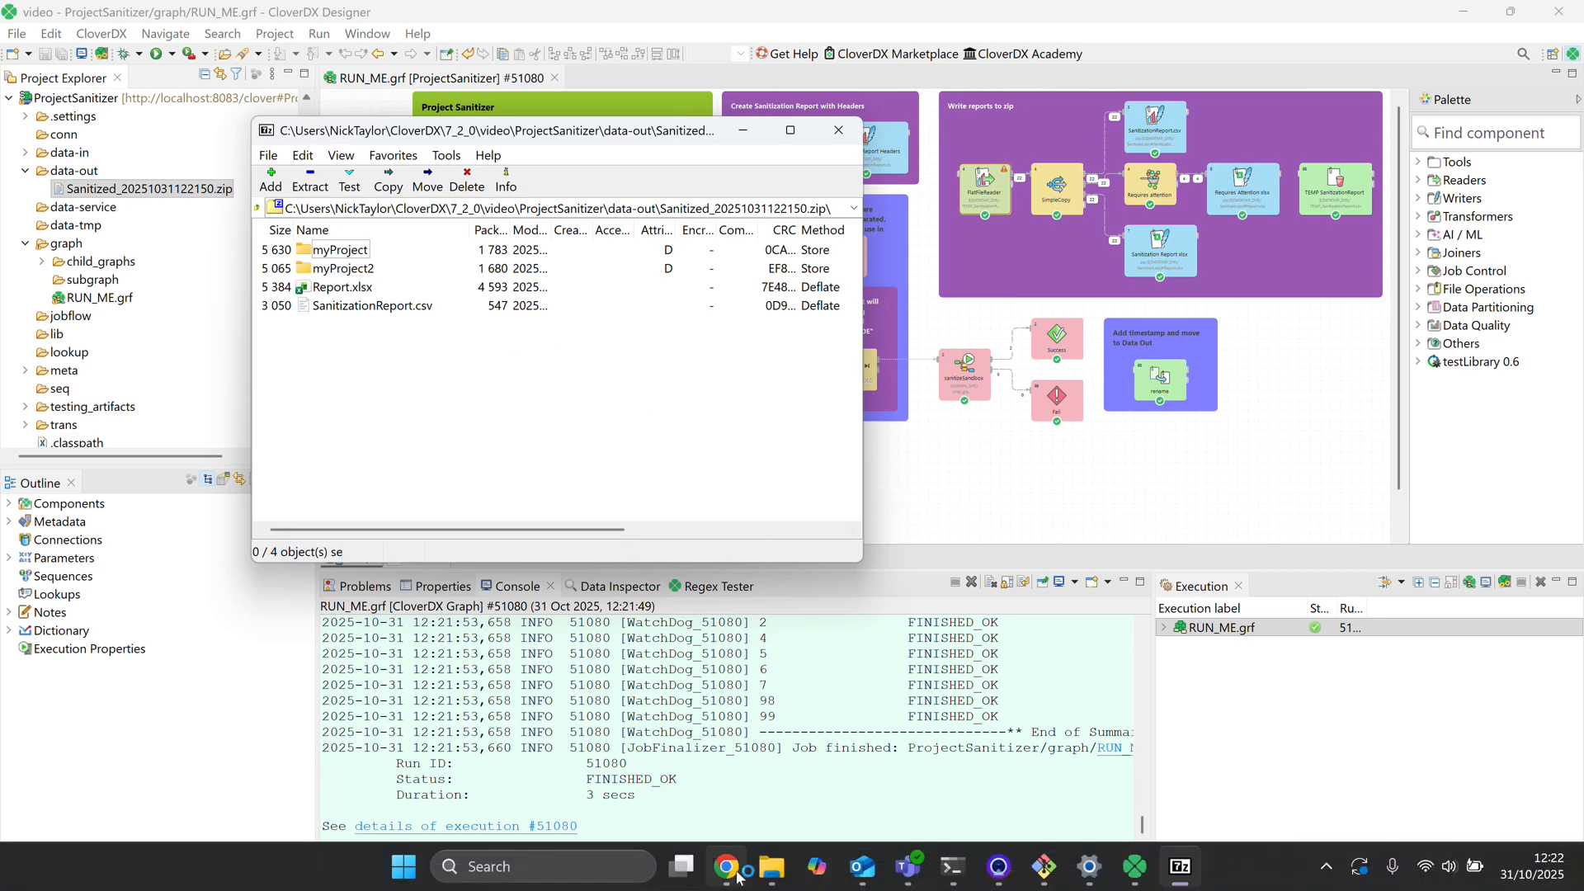
Switch to the CloverDX Server console in the browser and refresh the sandbox tree to show the data-out folder's files.
left_click(726, 881)
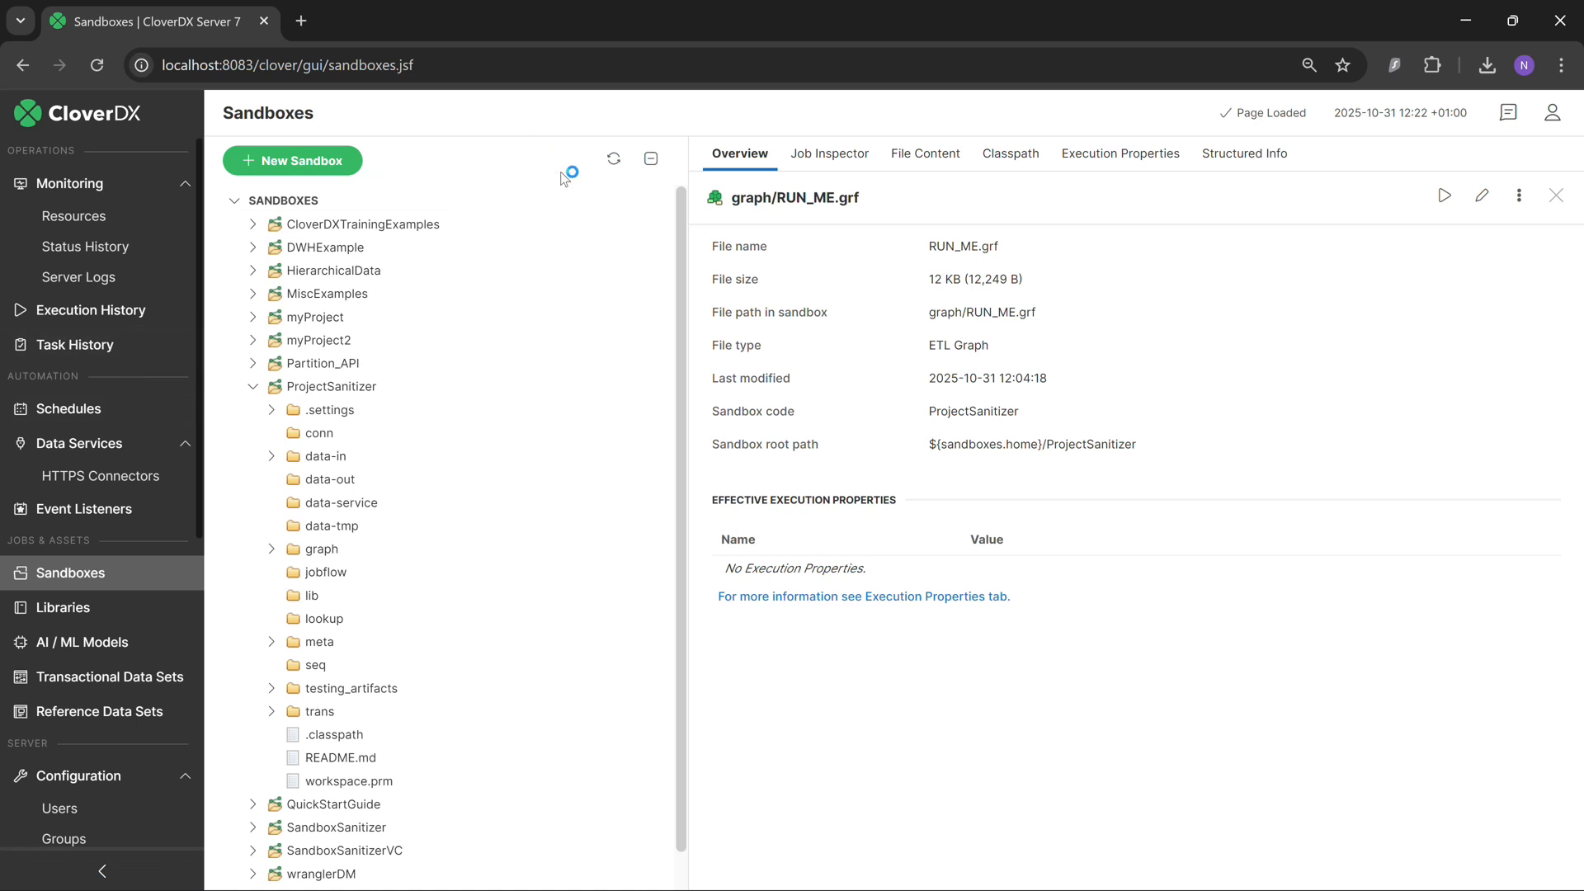
left_click(614, 165)
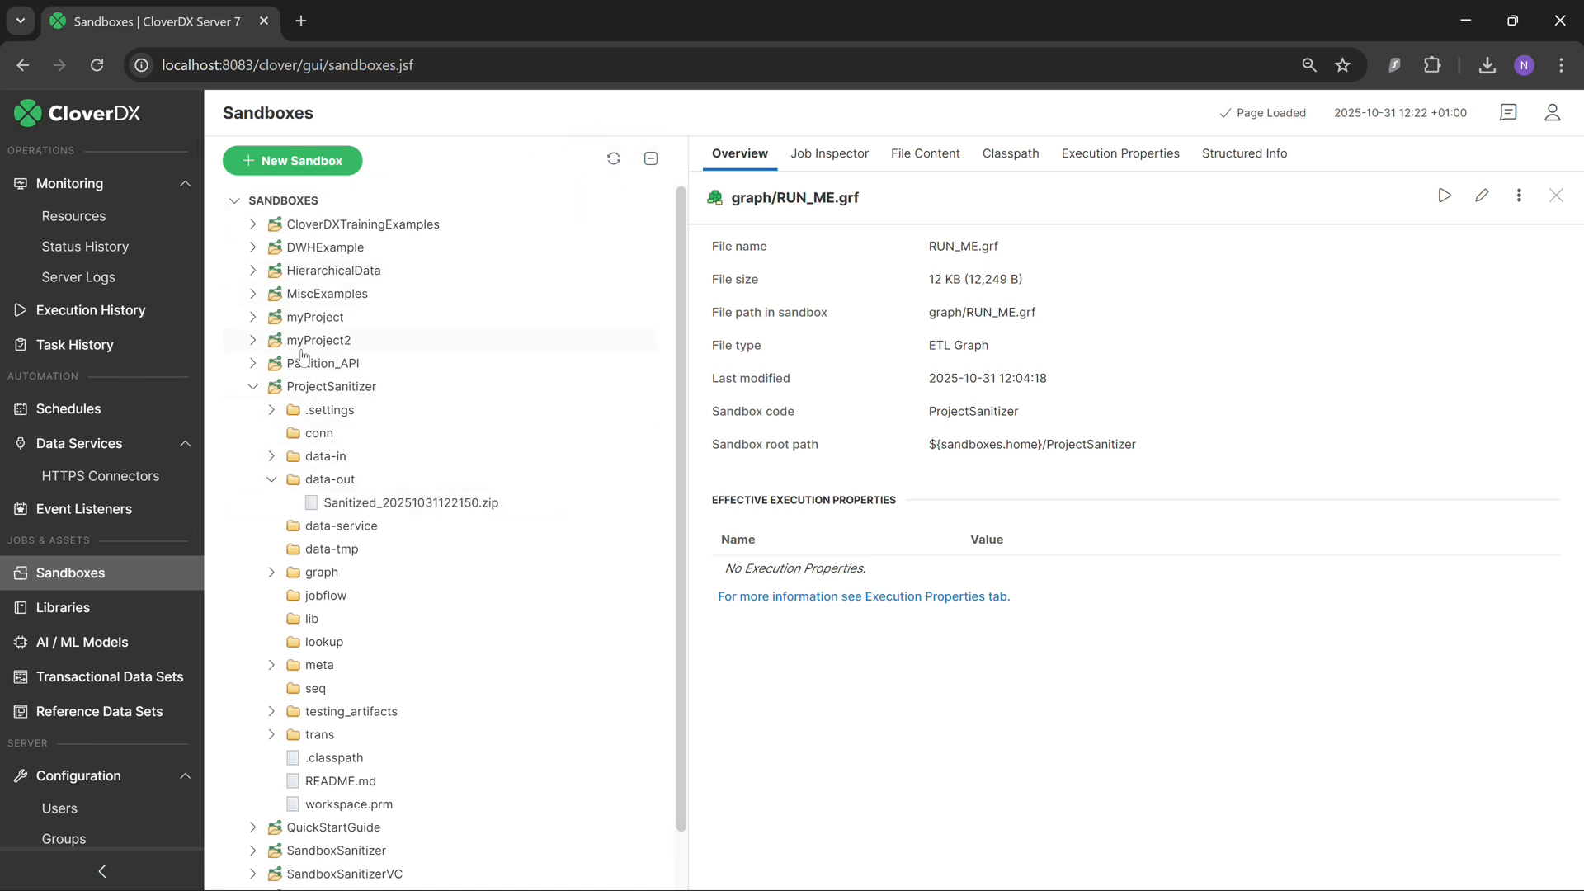
left_click(76, 577)
Run RUN_ME.grf from ProjectSanitizer's graph folder on the server with the copied sandbox list pasted into the INCLUDE parameter.
left_click(273, 574)
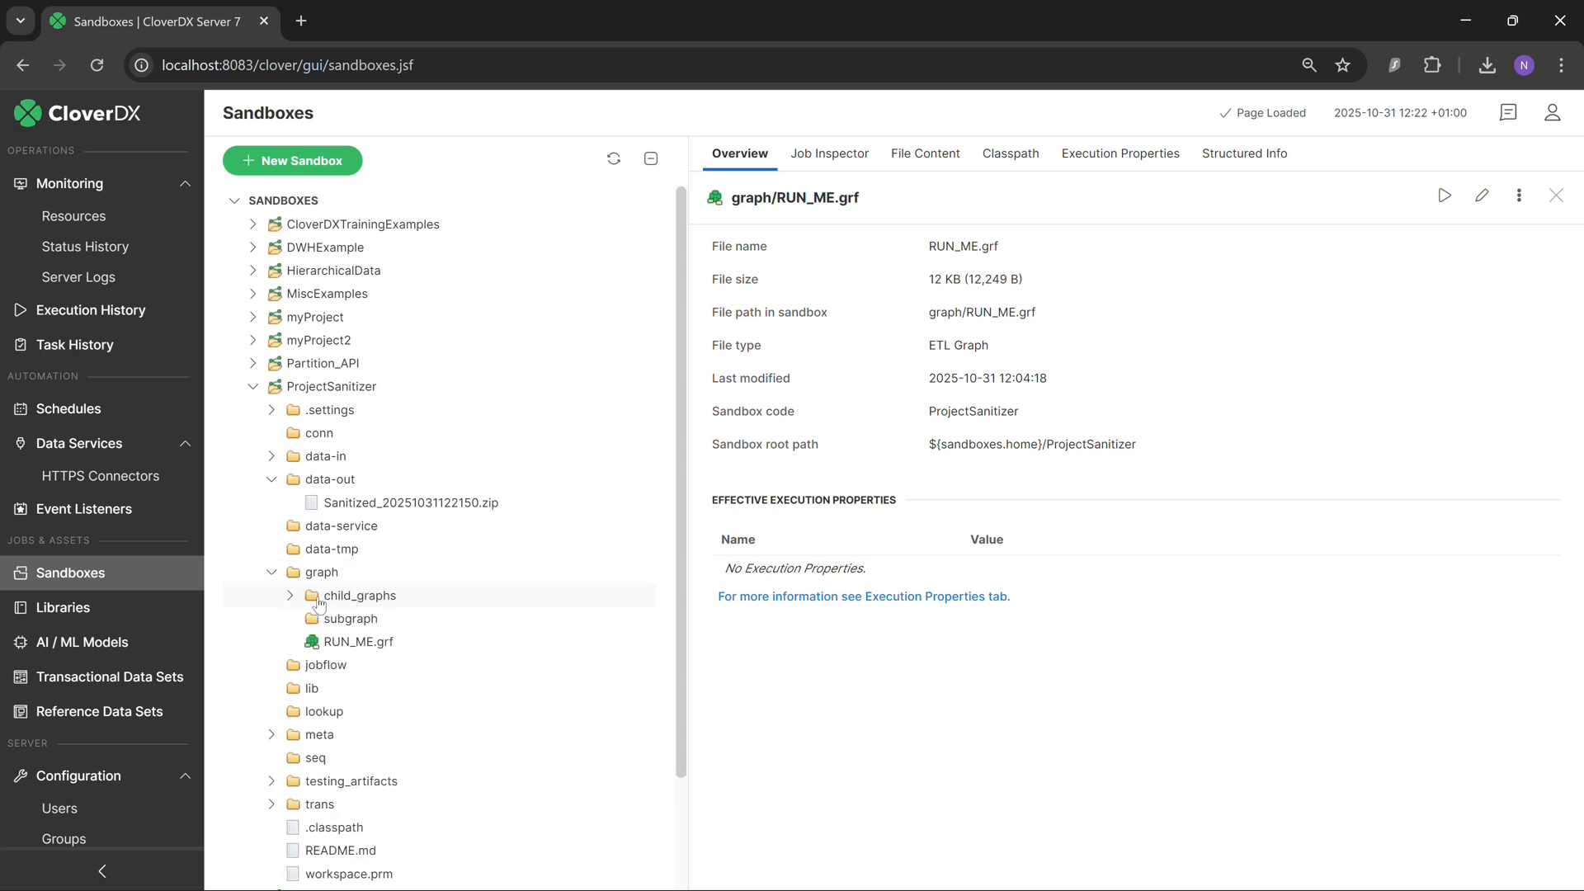
left_click(344, 648)
left_click(1444, 196)
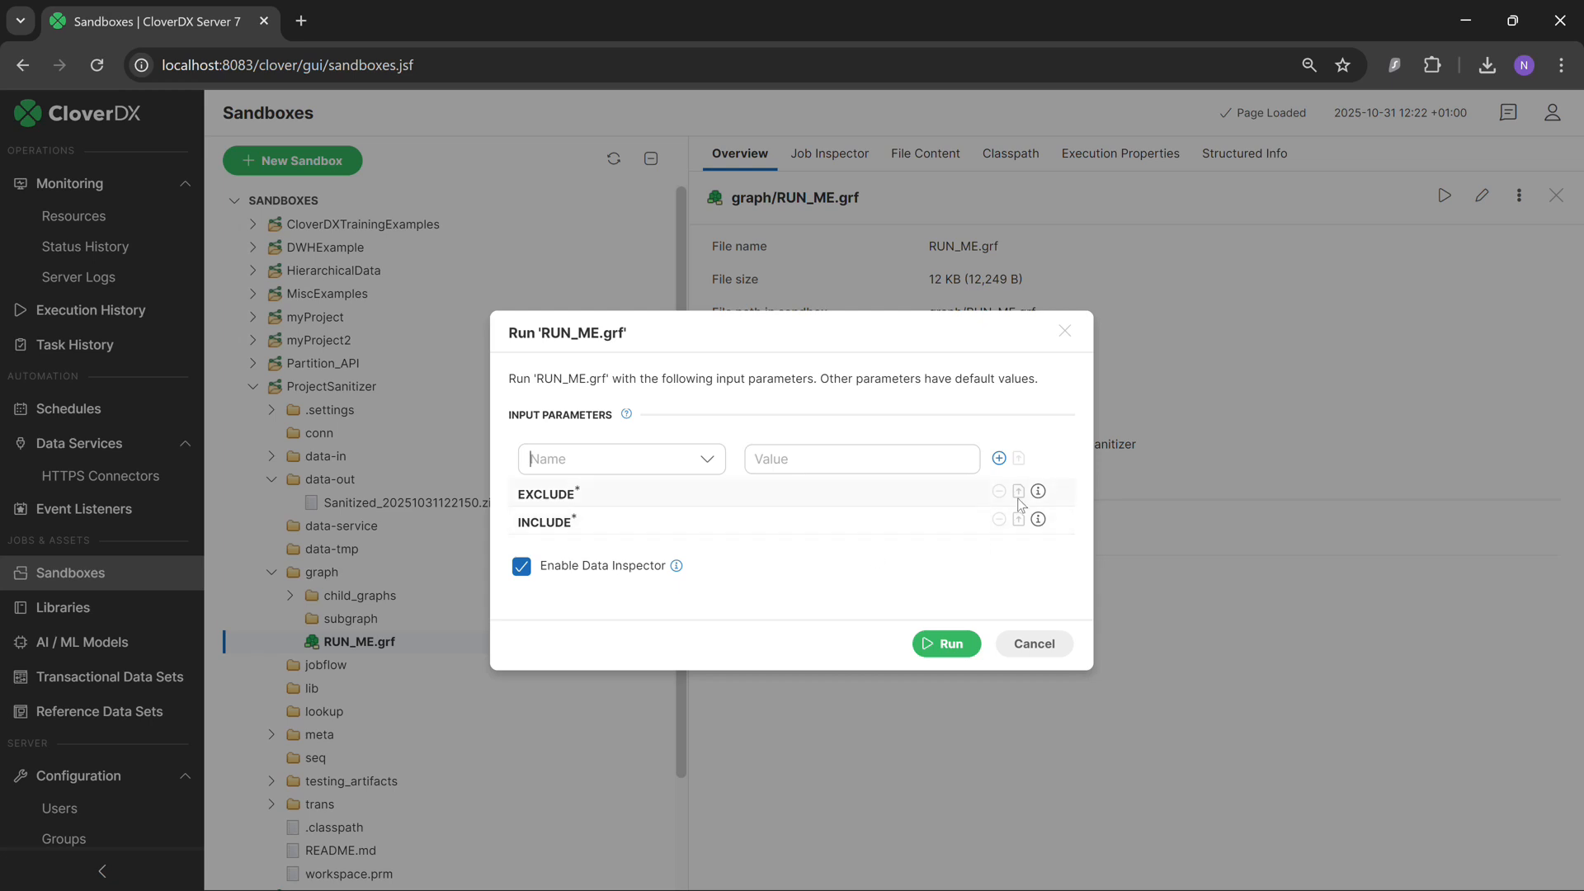
mouse_move(1037, 493)
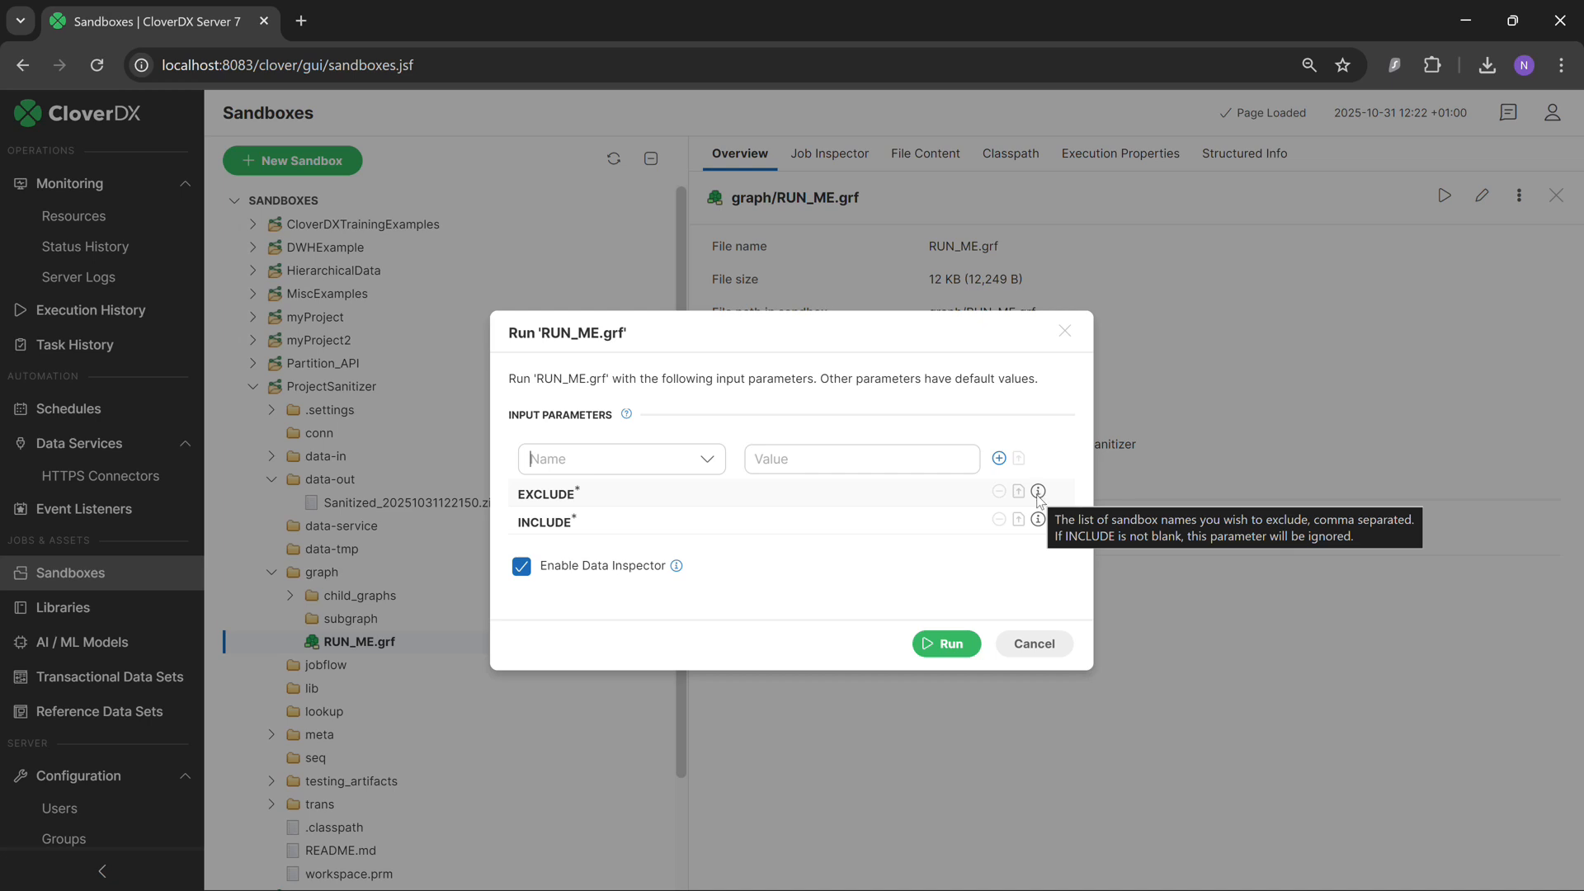
mouse_move(1038, 522)
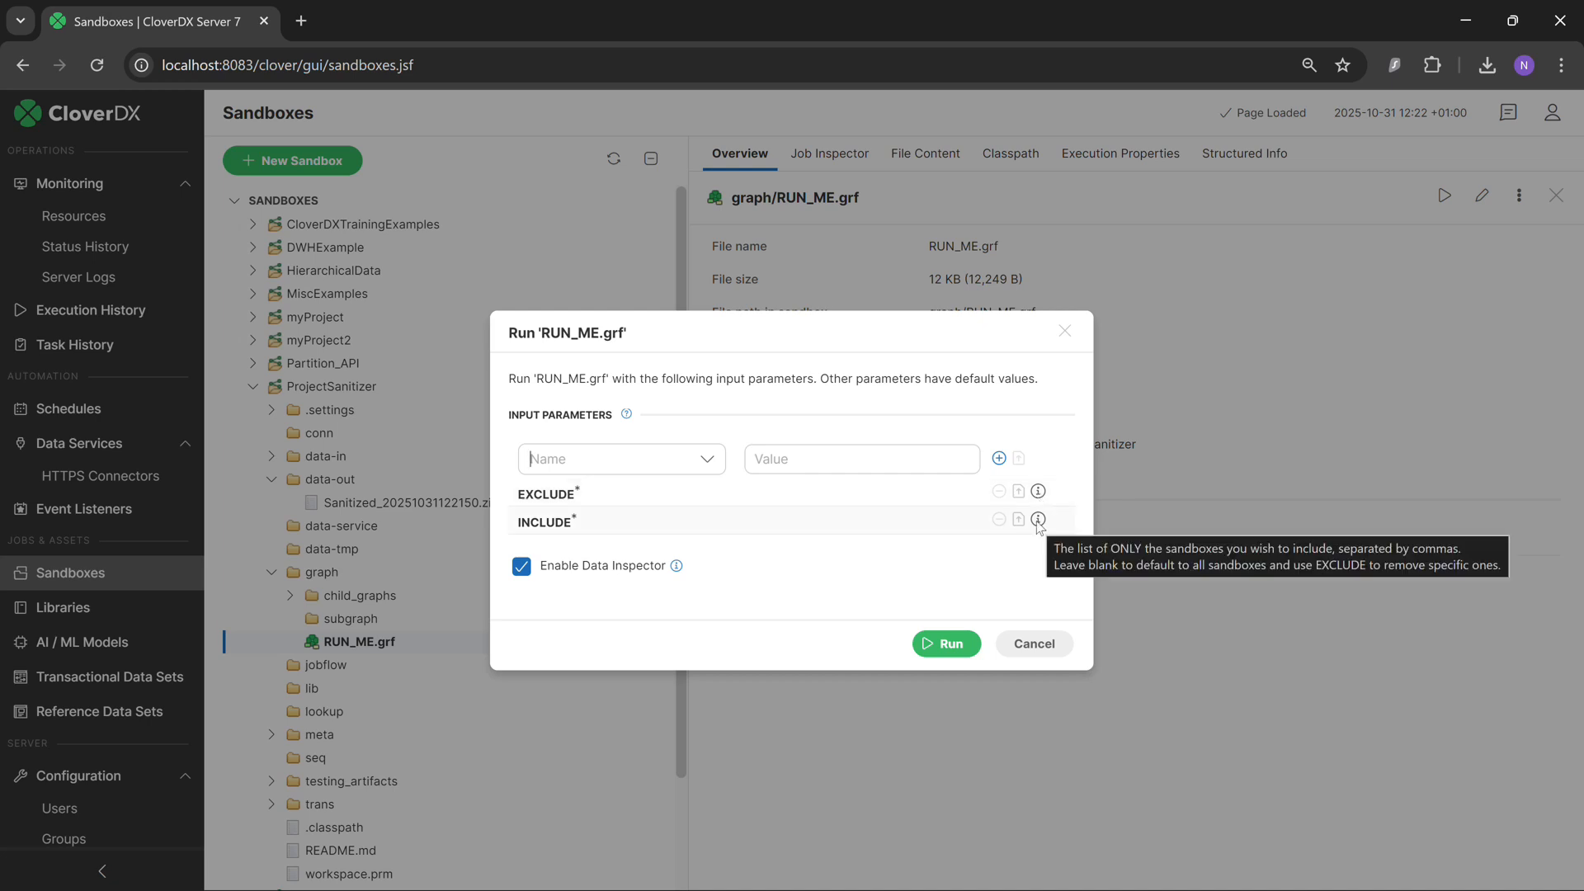
left_click(790, 531)
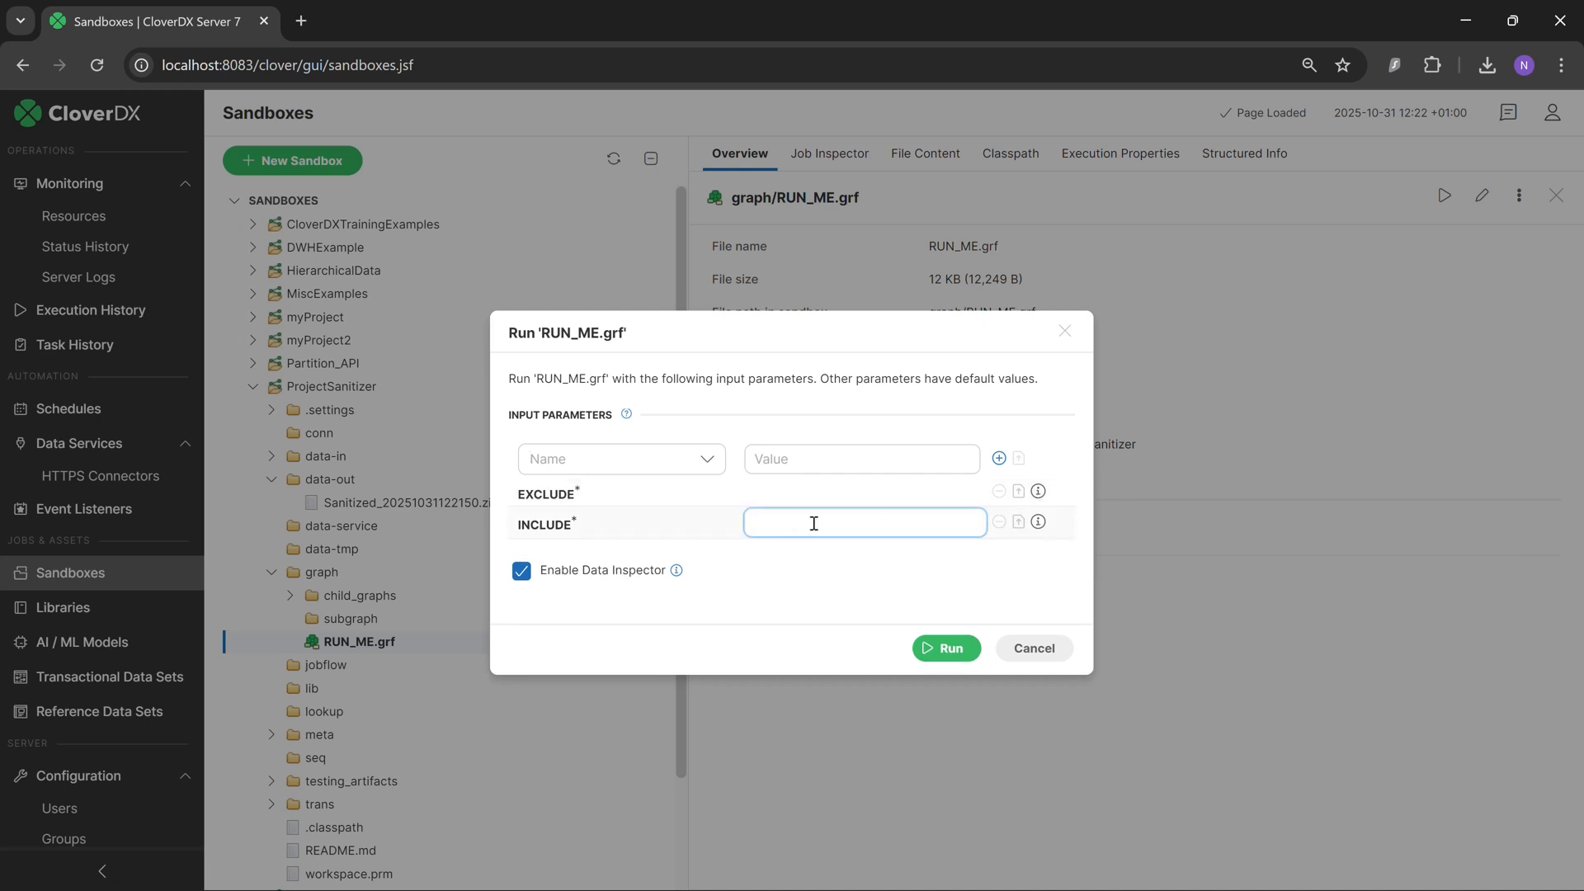
type("myProject,myProject2")
left_click(949, 648)
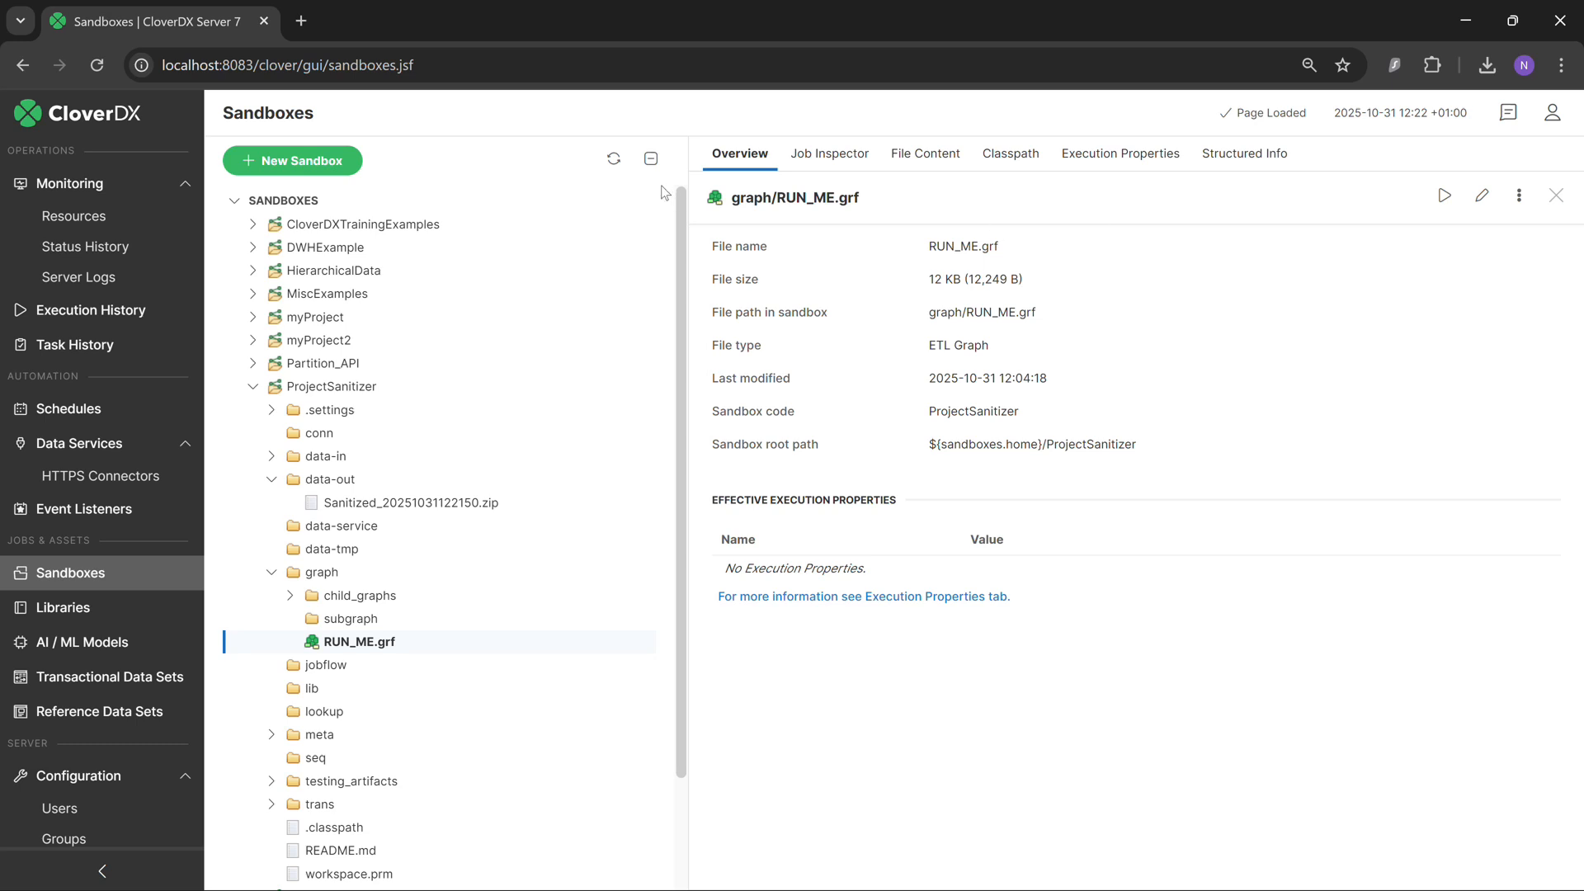
Refresh the sandbox tree and download the newest sanitized zip from ProjectSanitizer's data-out folder.
left_click(608, 166)
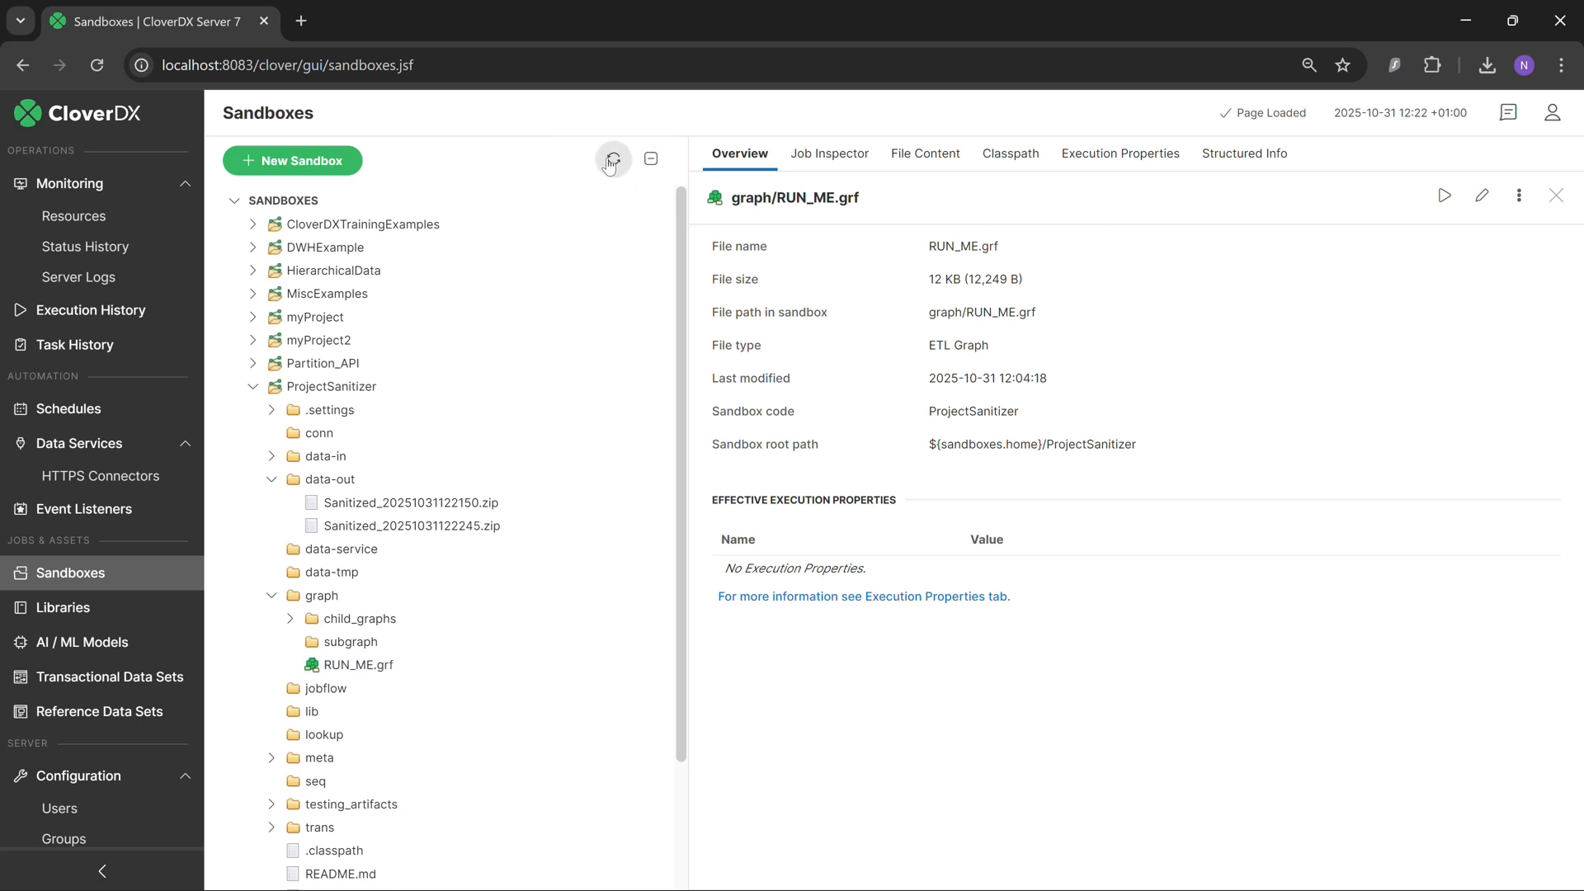
left_click(423, 528)
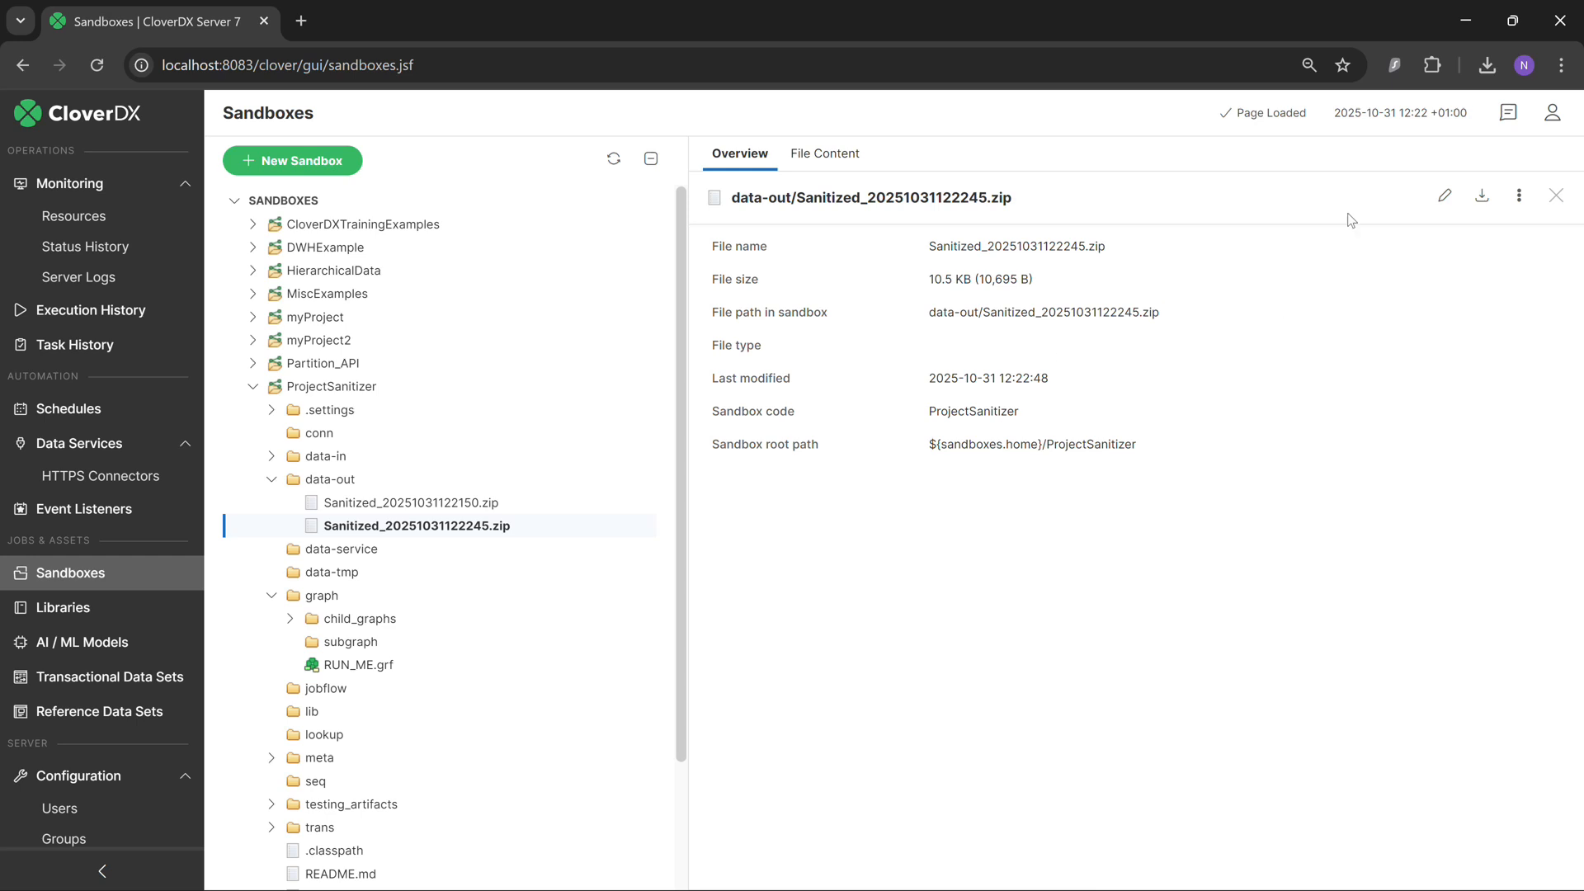
left_click(1483, 199)
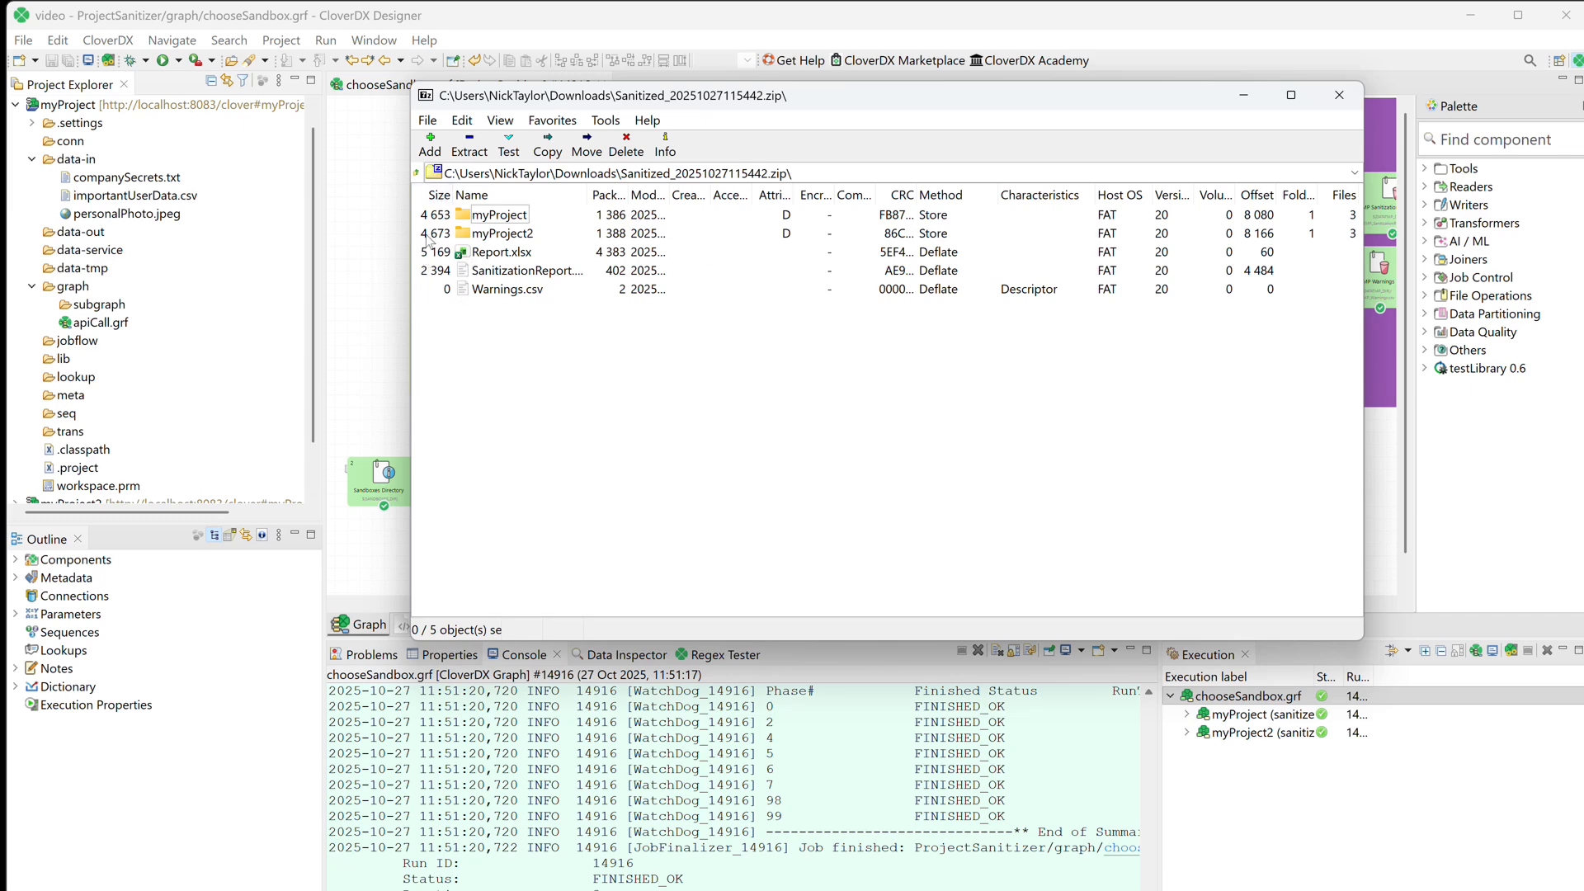
Open the sanitized apiCall.grf from the archive's myProject/graph folder in Visual Studio Code.
double_click(502, 214)
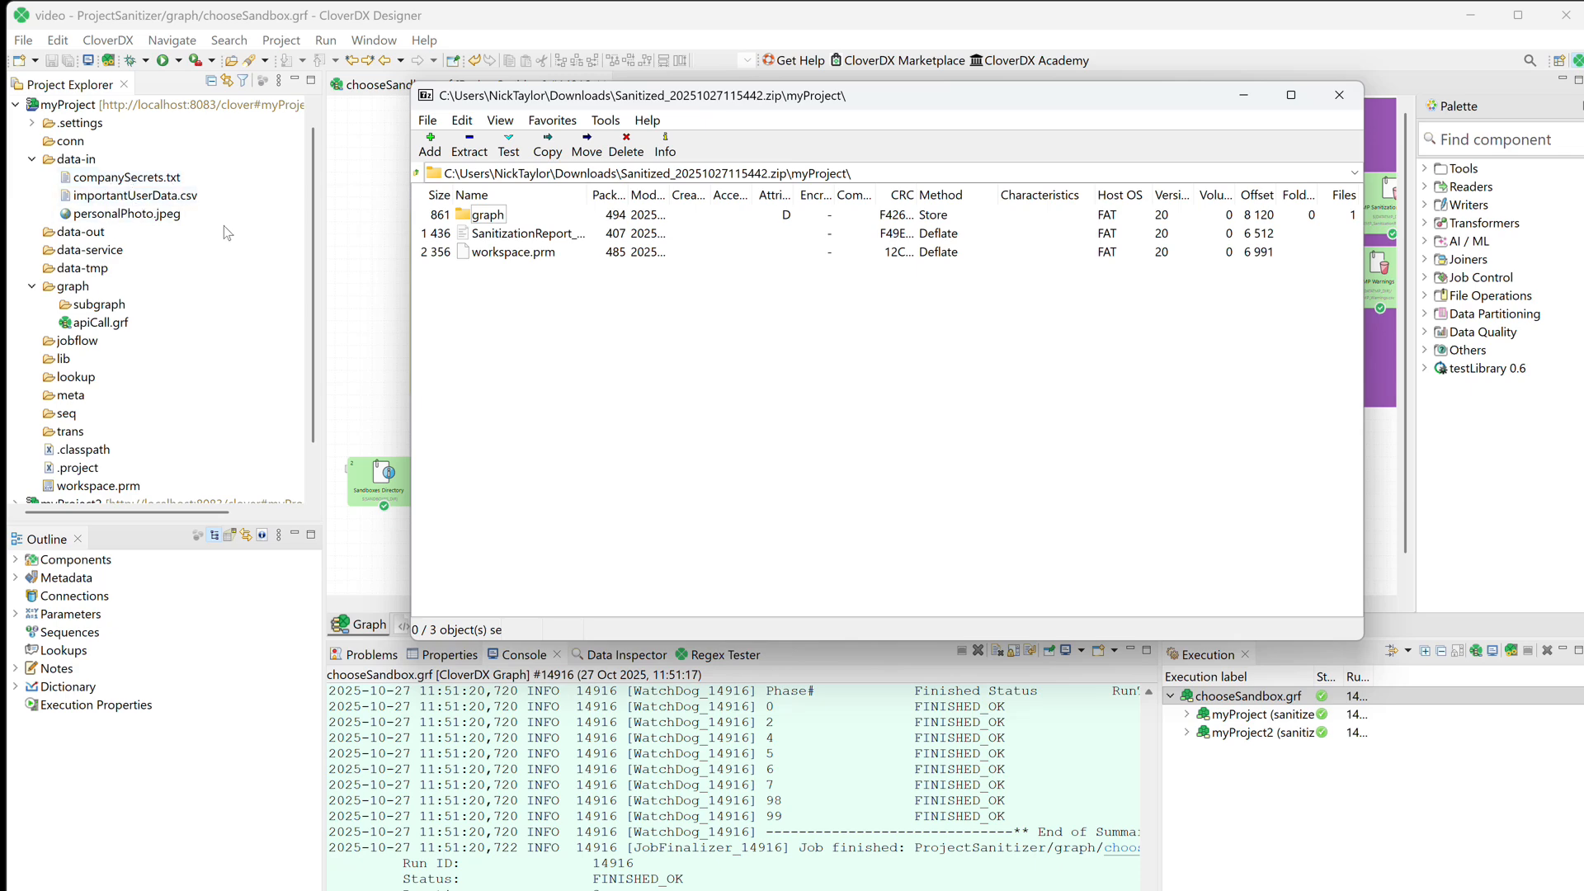
double_click(487, 216)
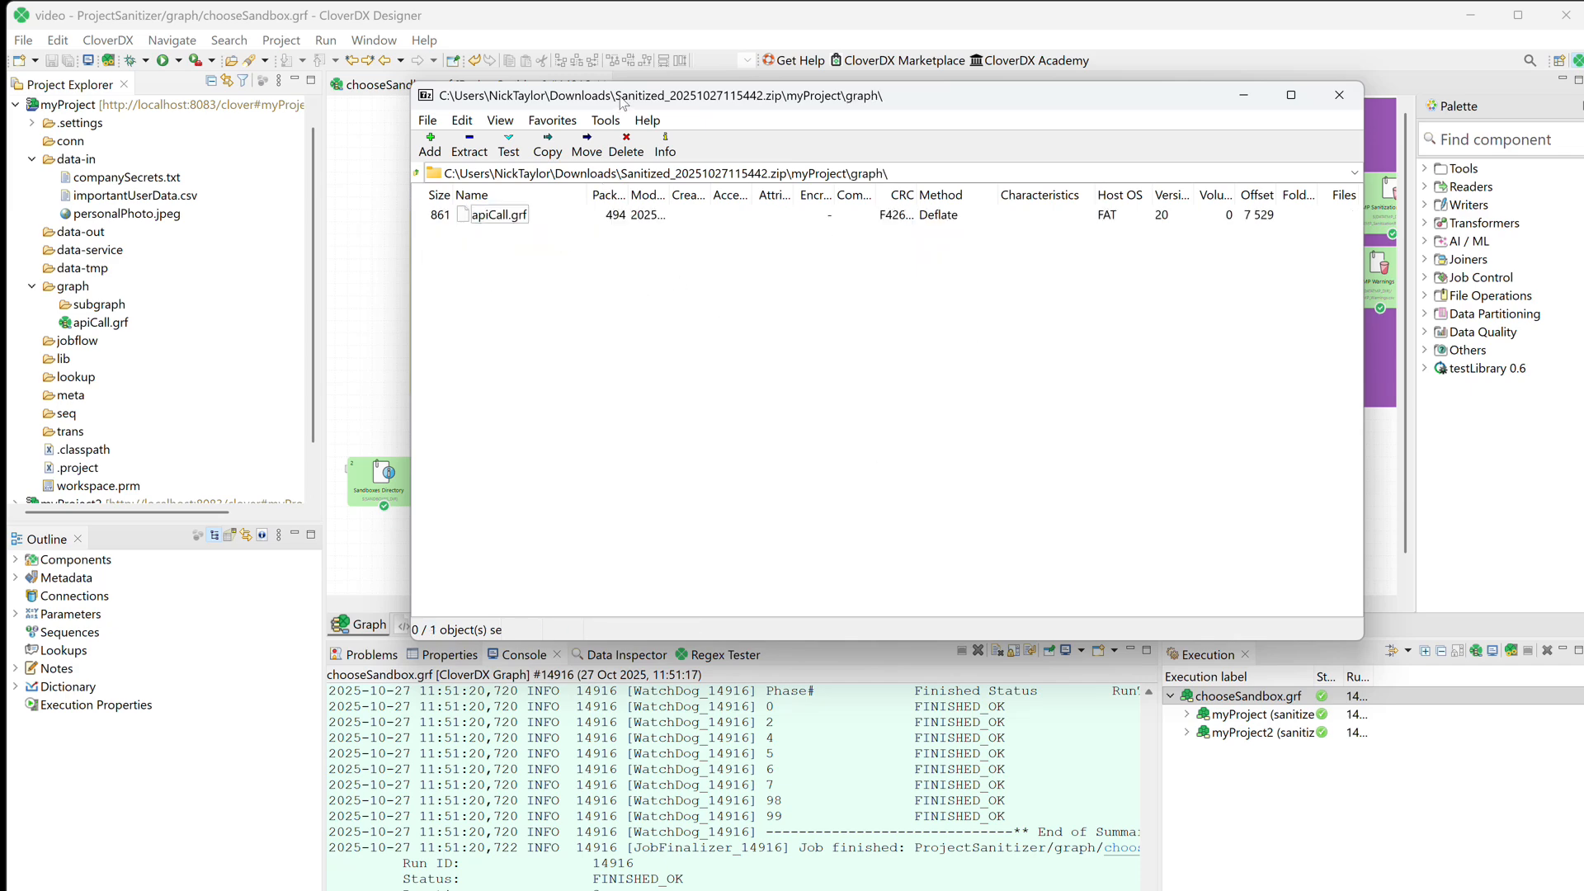
left_click_drag(623, 103, 863, 110)
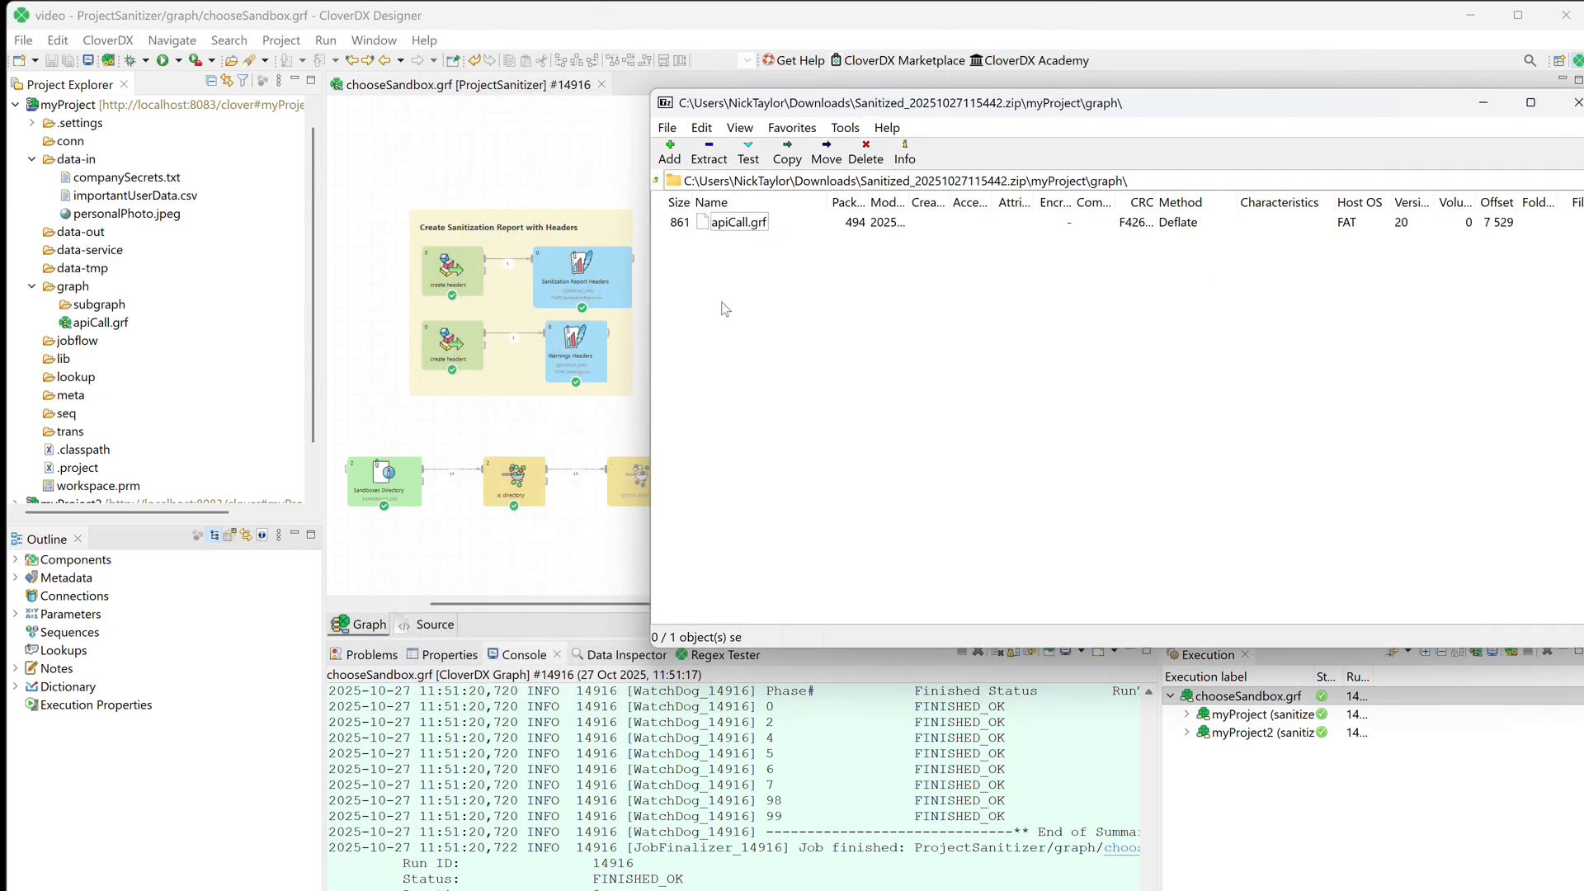
right_click(709, 222)
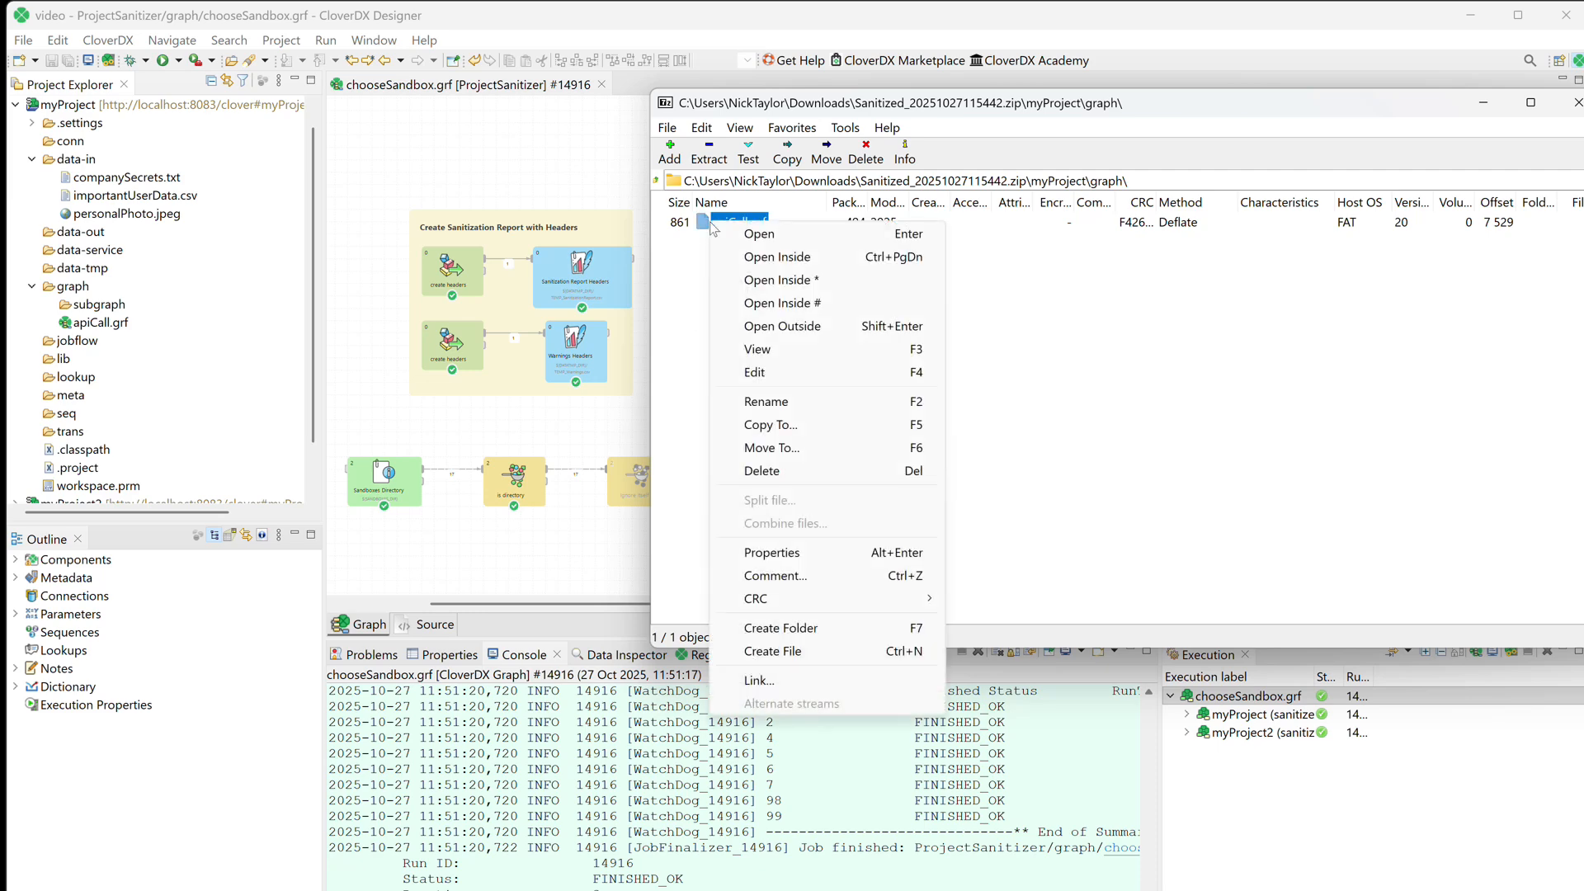
left_click(751, 235)
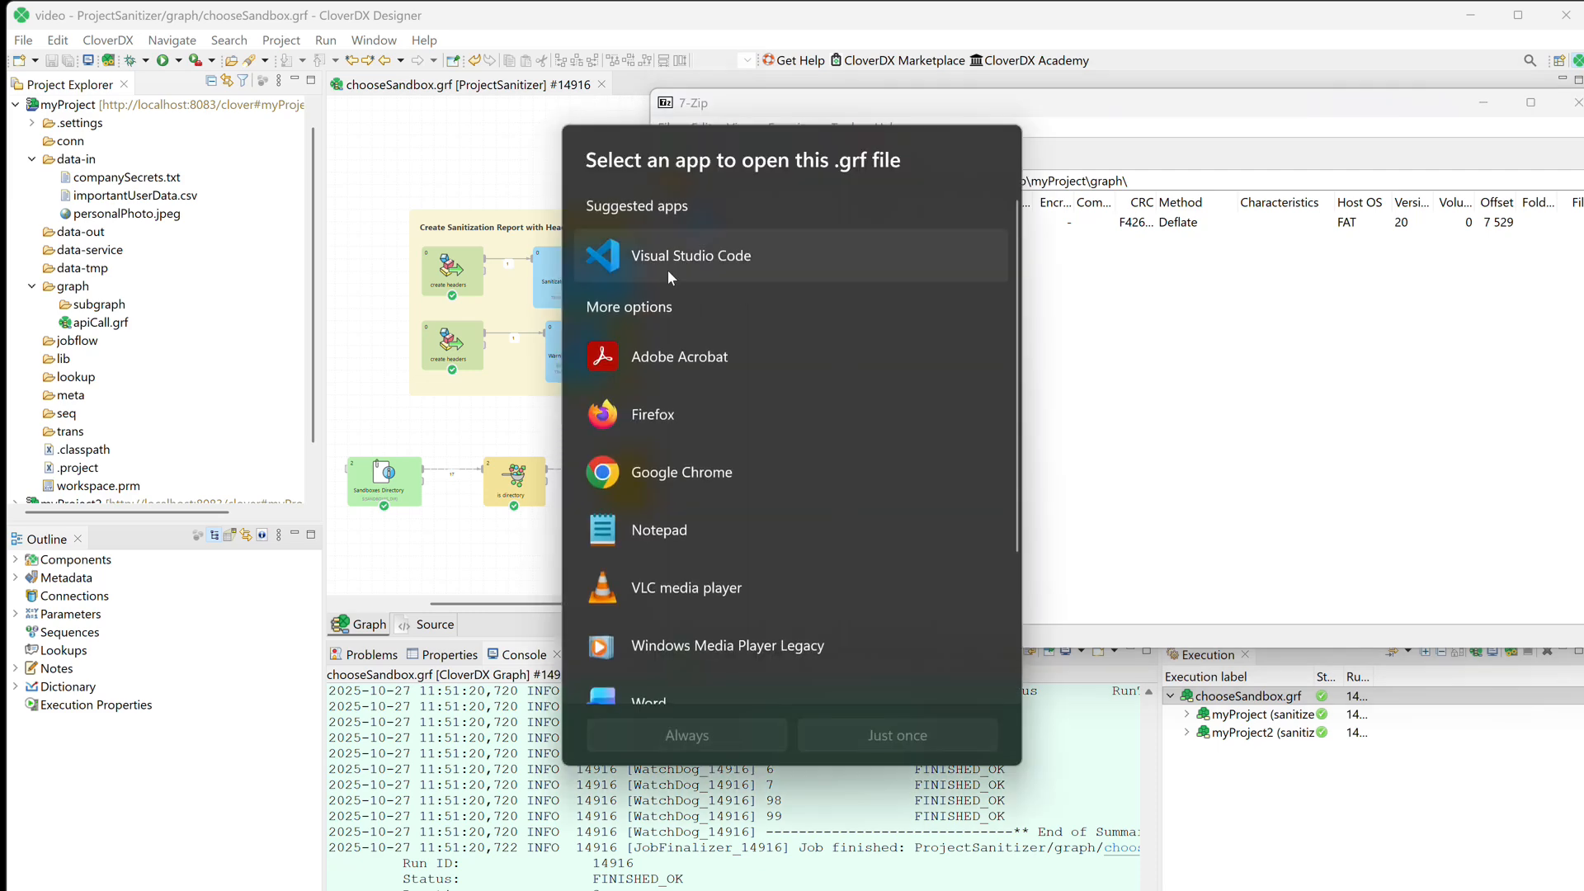
double_click(667, 266)
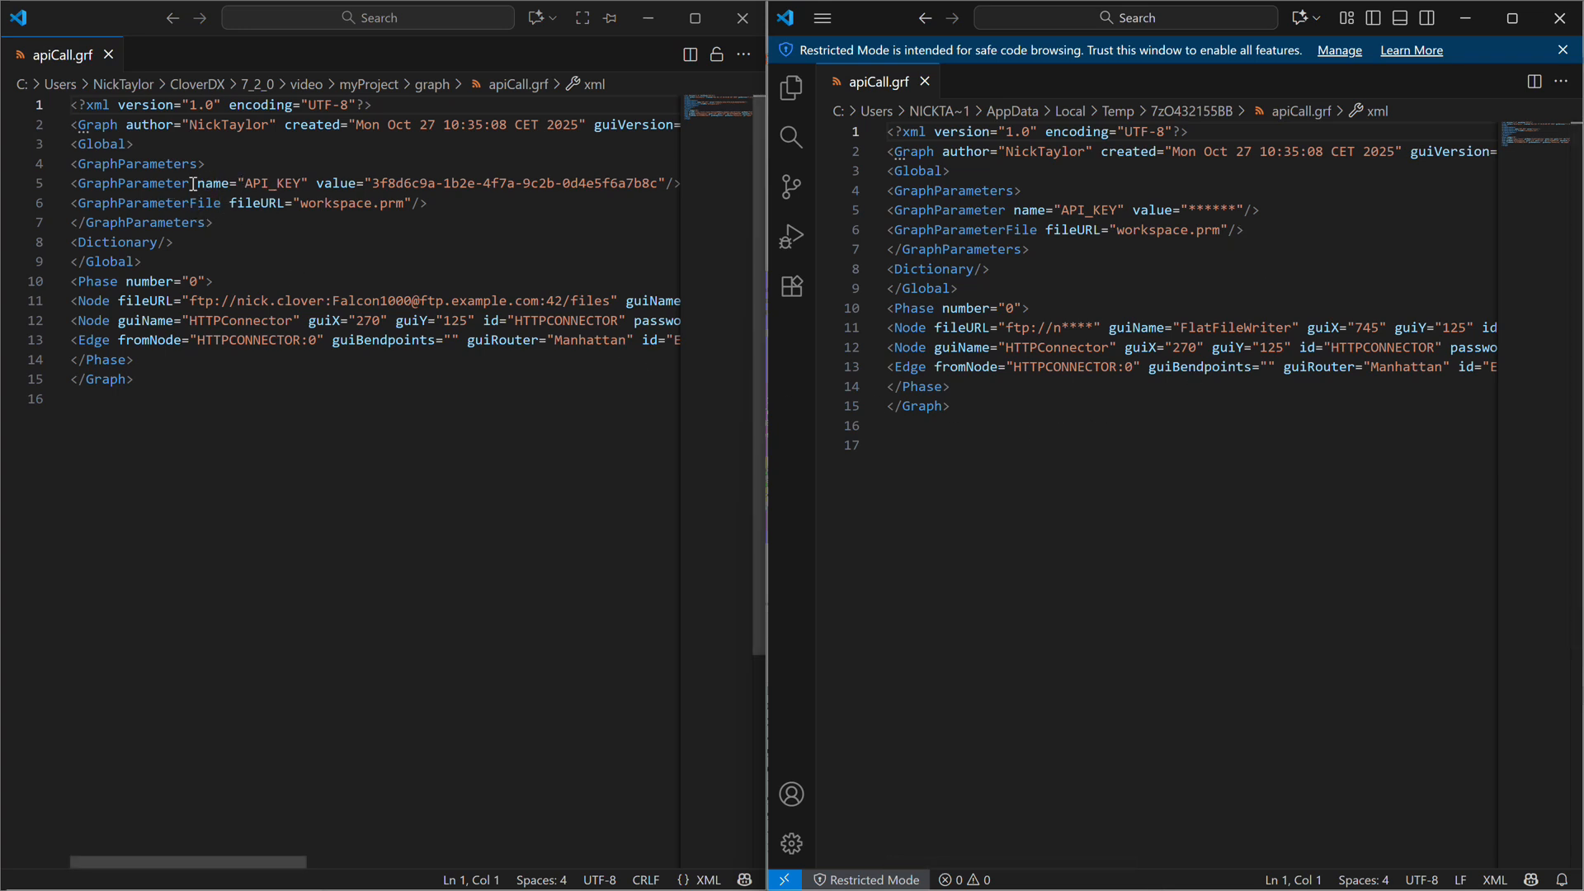
Compare the API_KEY value and the FlatFileWriter's file URL between the original and sanitized apiCall.grf.
left_click_drag(72, 184, 377, 186)
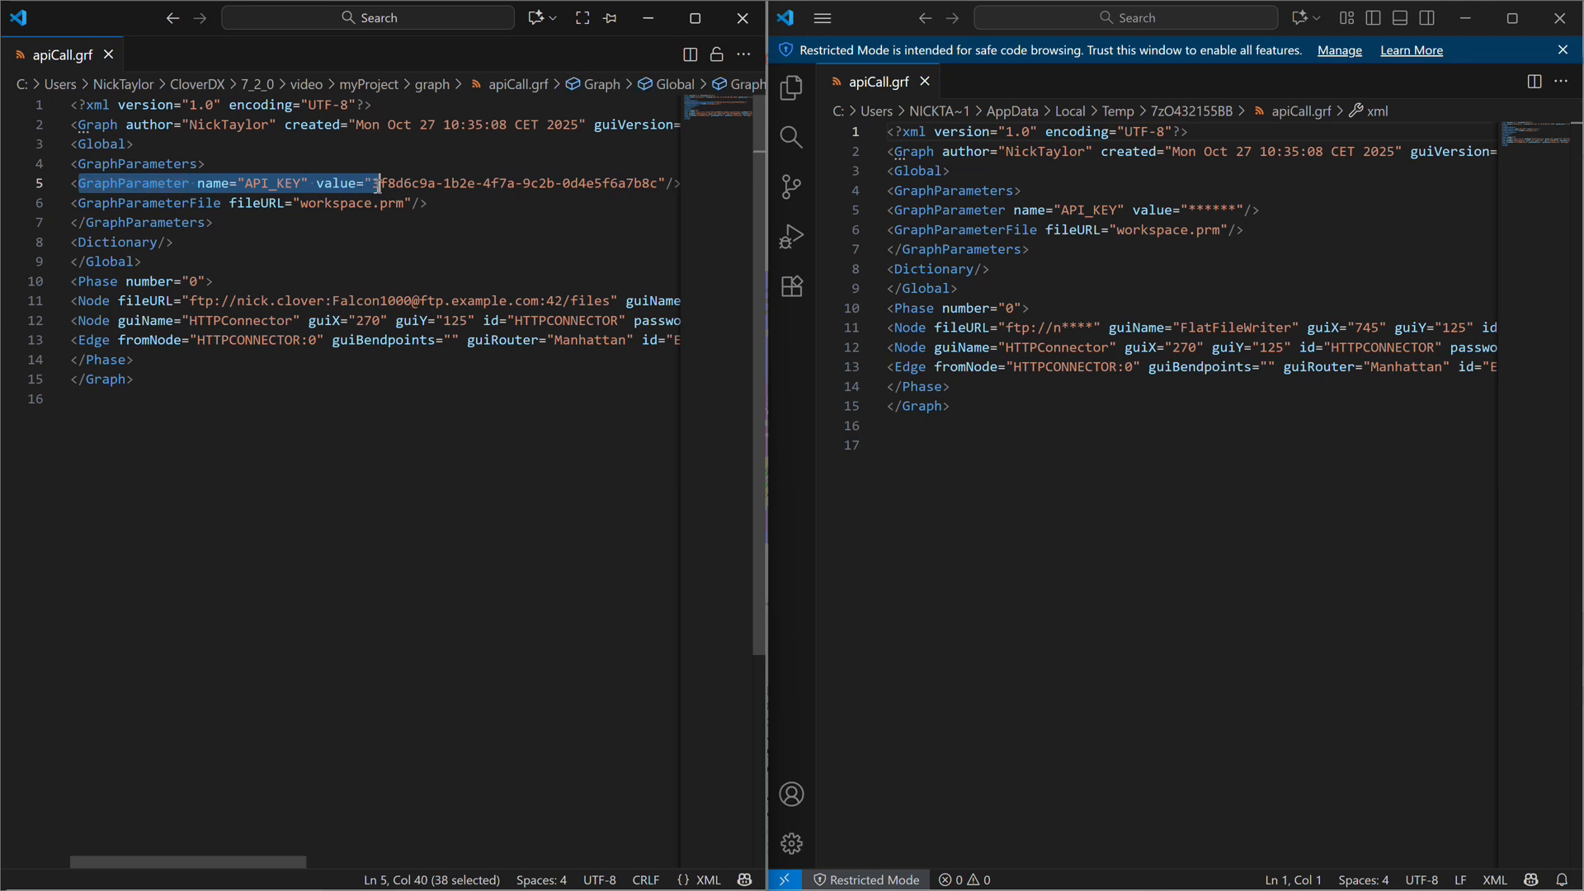
left_click(375, 187)
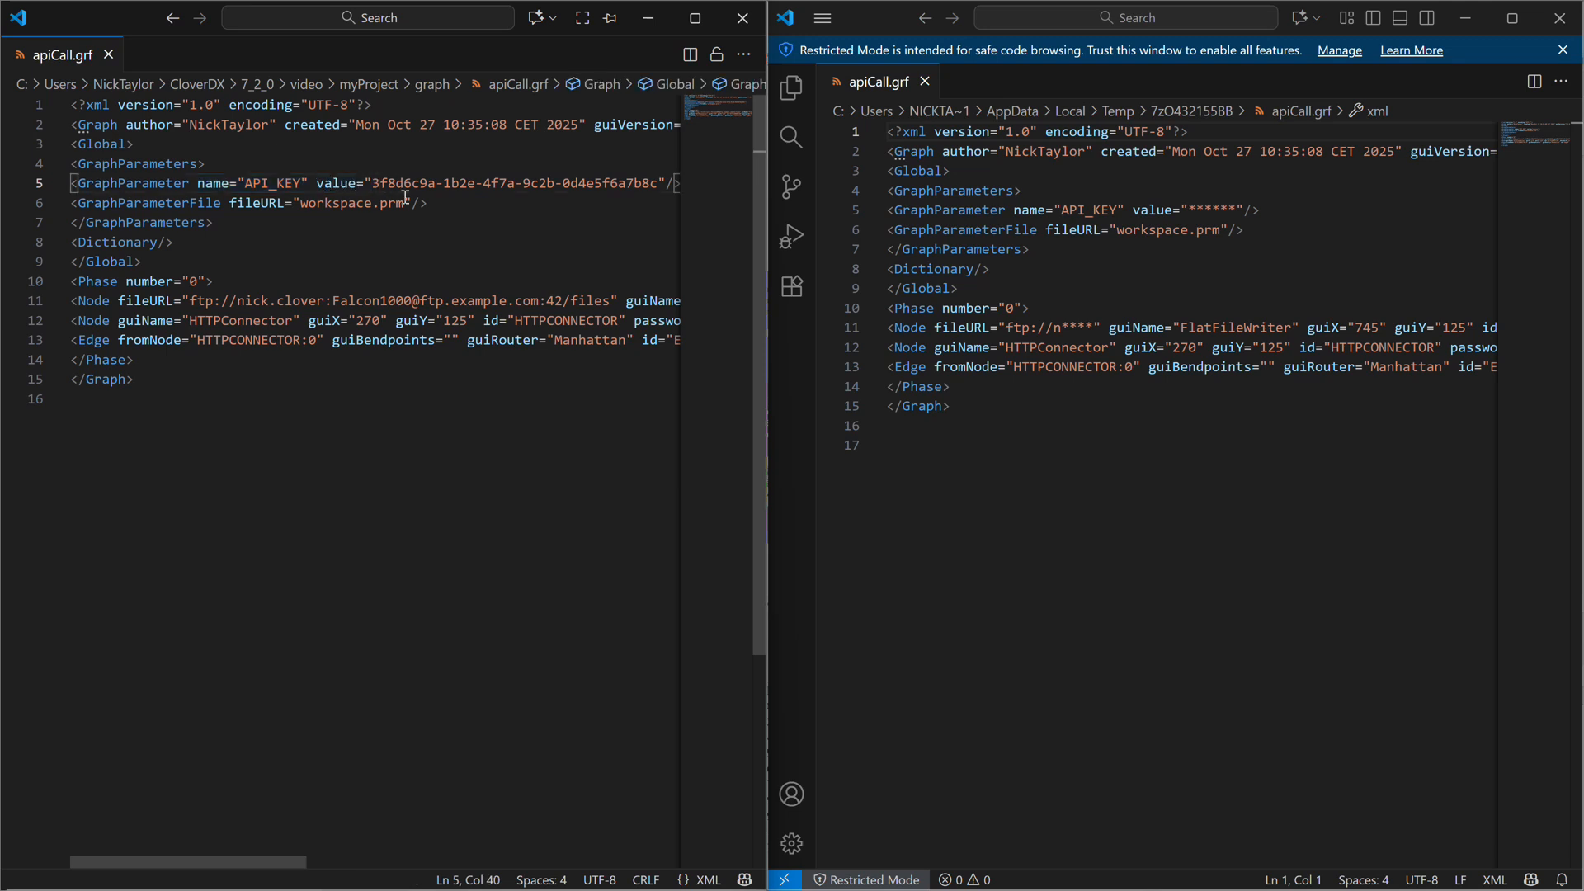
left_click_drag(1166, 209, 1245, 209)
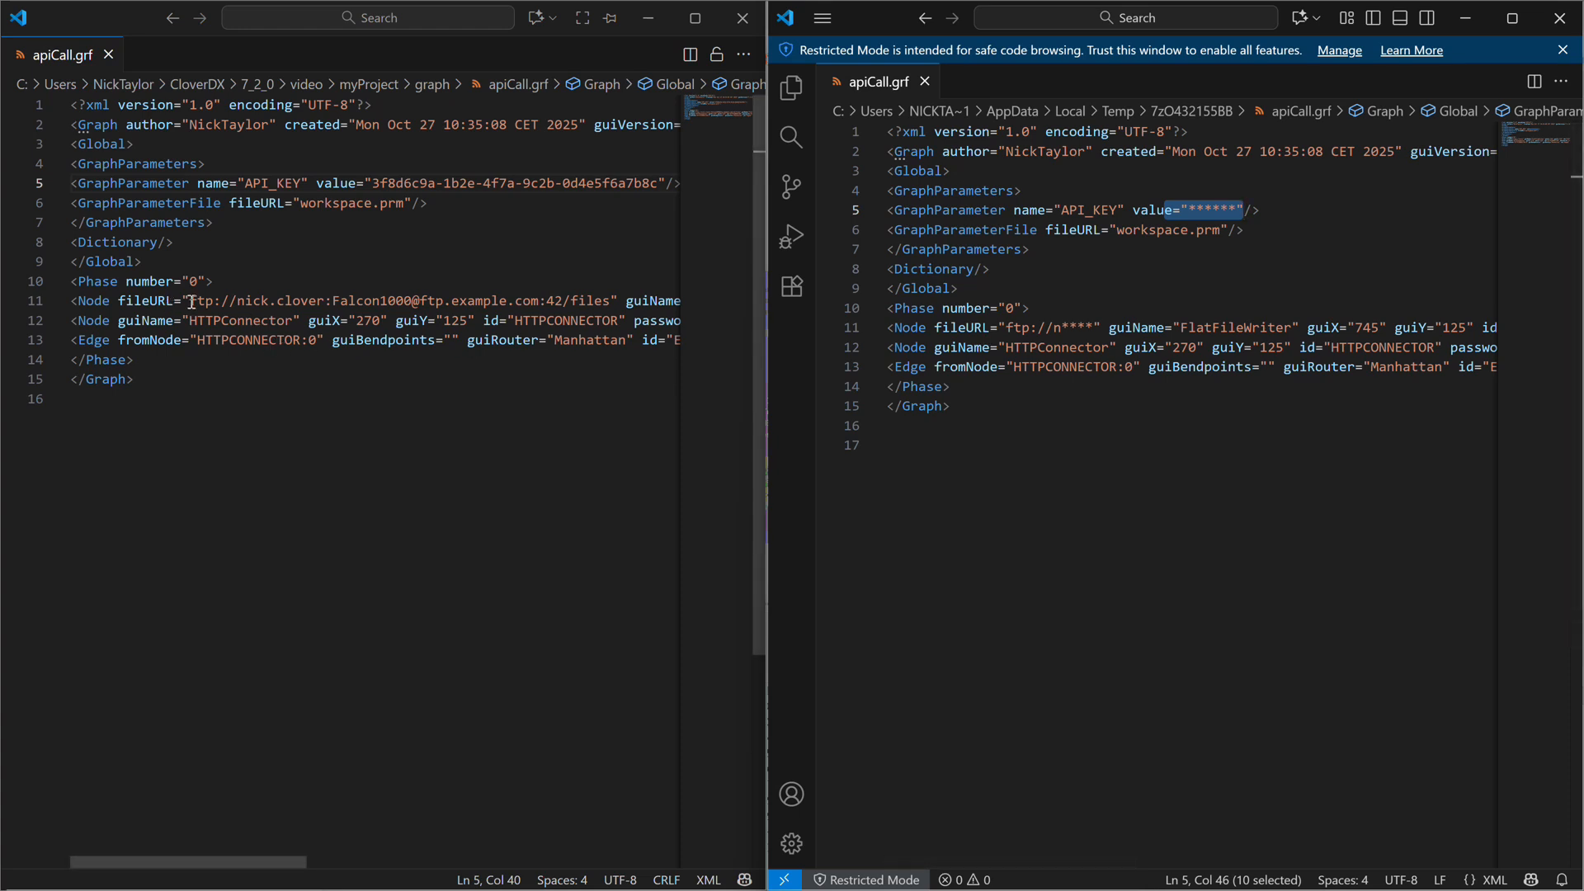
left_click_drag(189, 302, 580, 300)
left_click(389, 300)
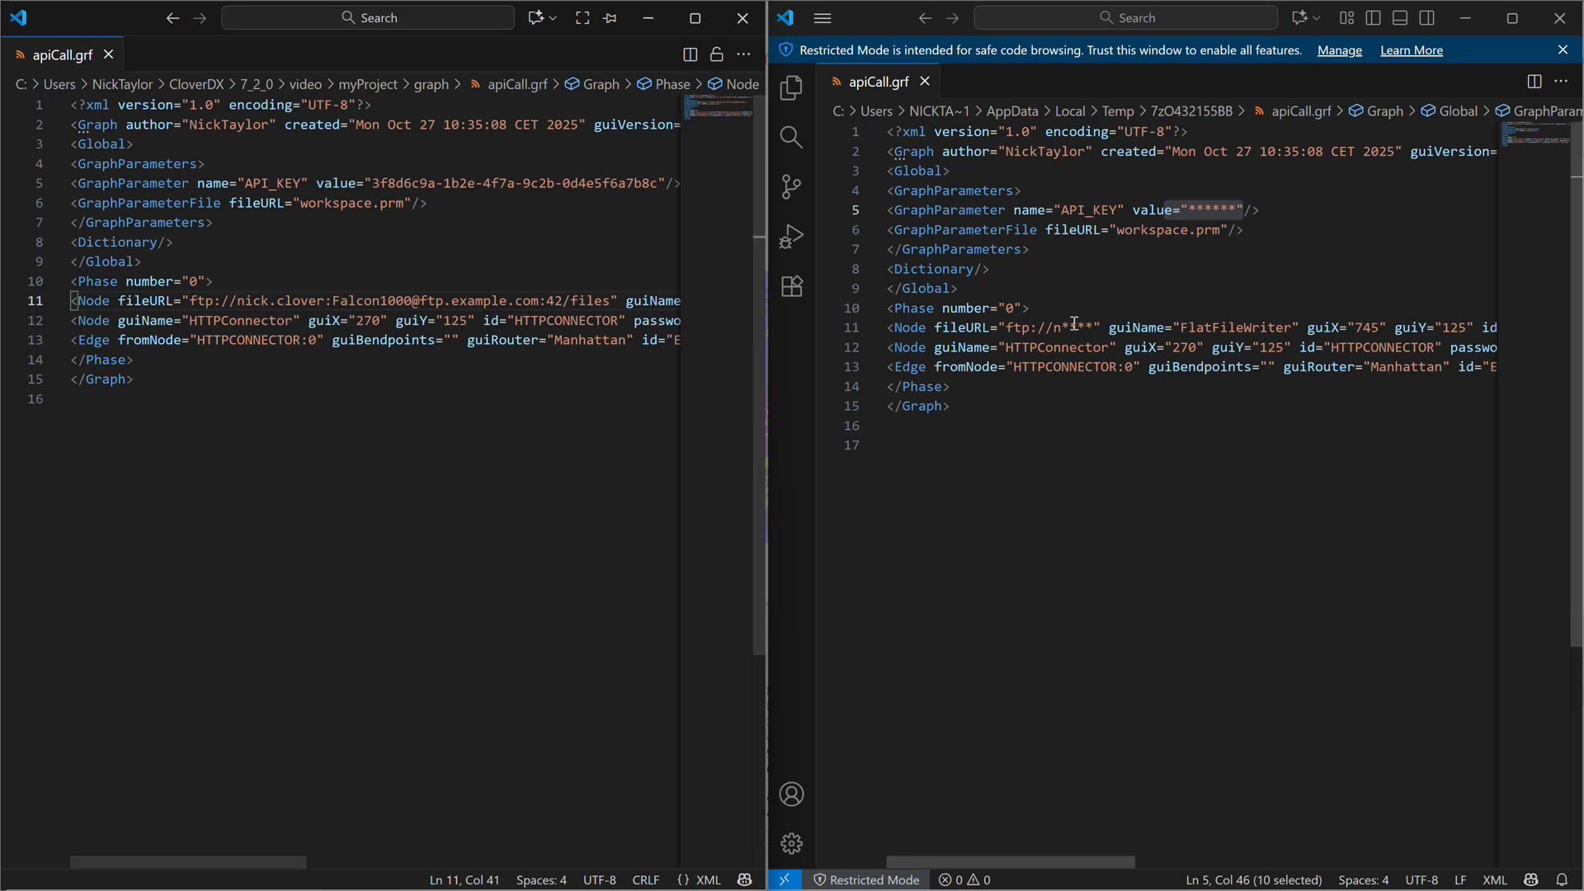
left_click_drag(1008, 327, 1101, 327)
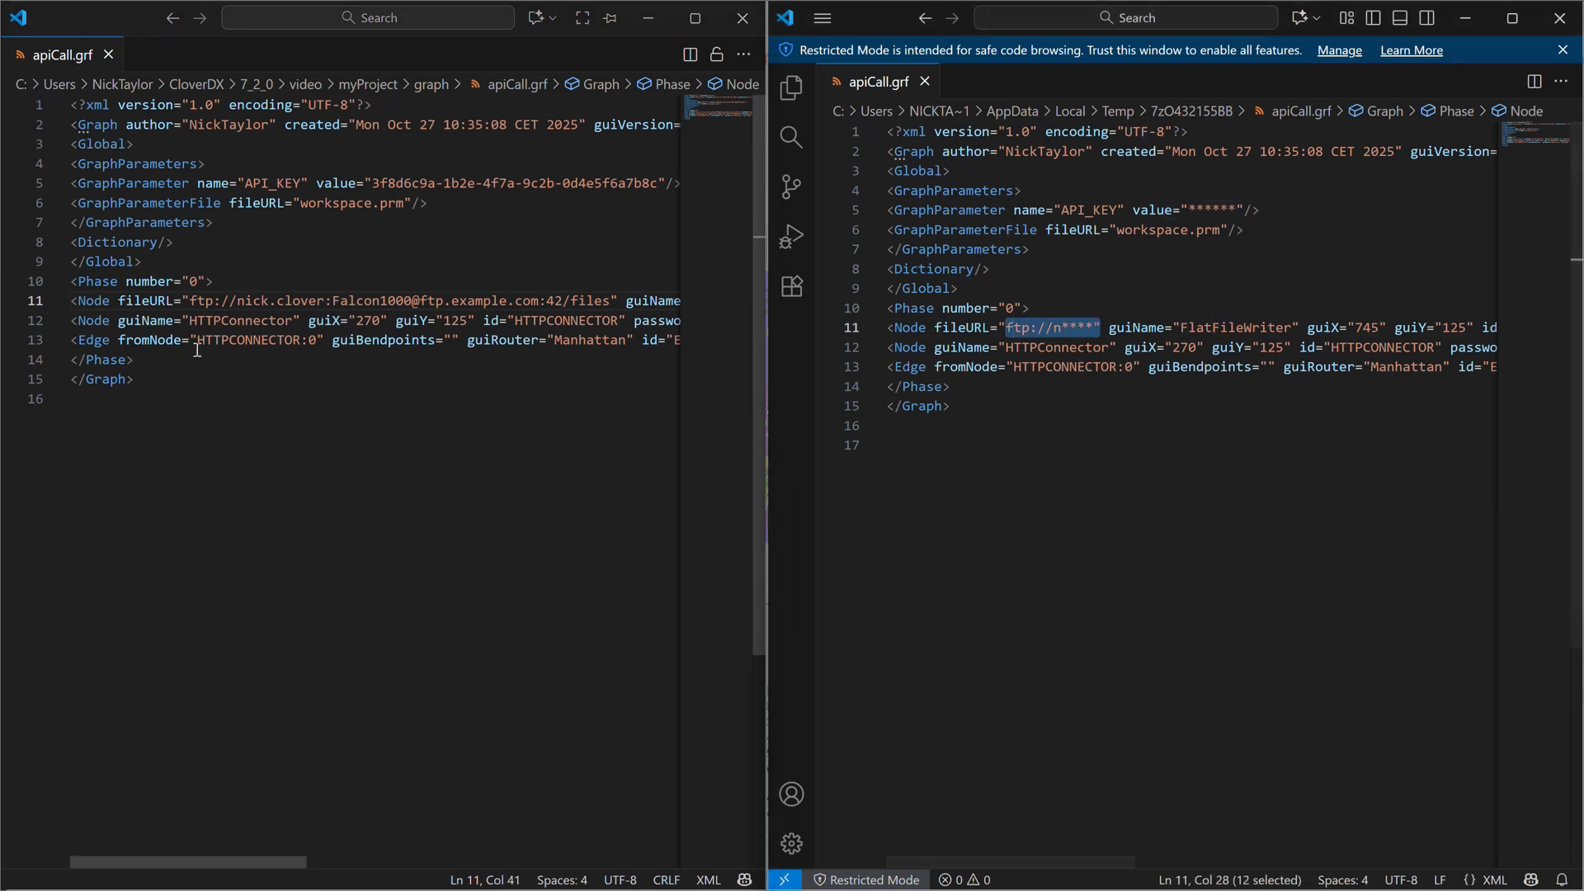
Compare the HTTPConnector node's password attribute between the original and sanitized apiCall.grf.
mouse_move(210, 863)
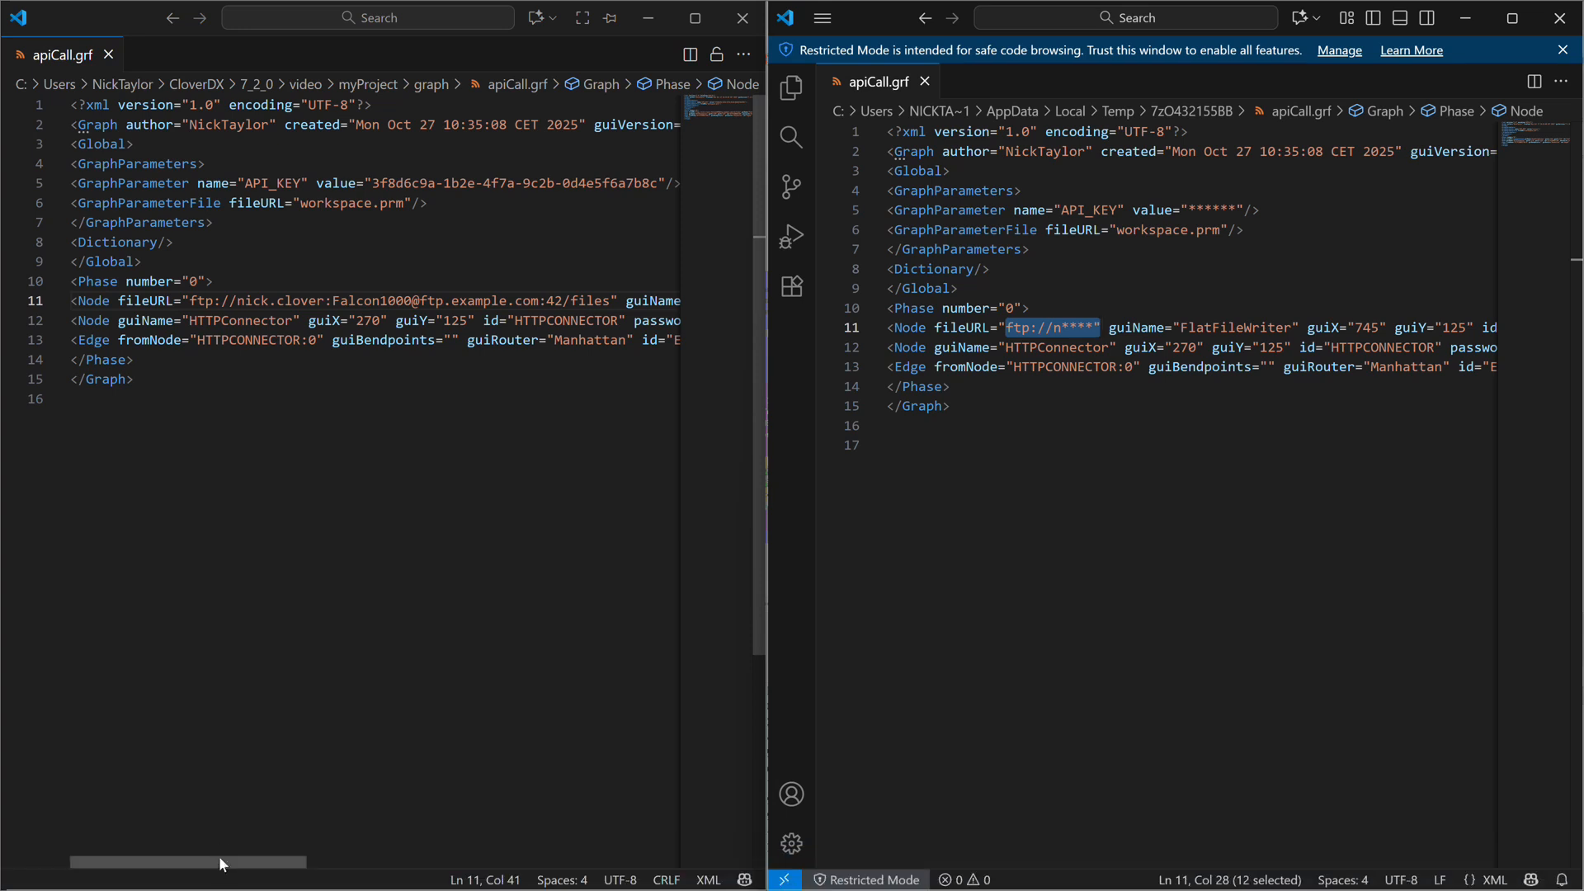
left_click_drag(216, 858, 424, 843)
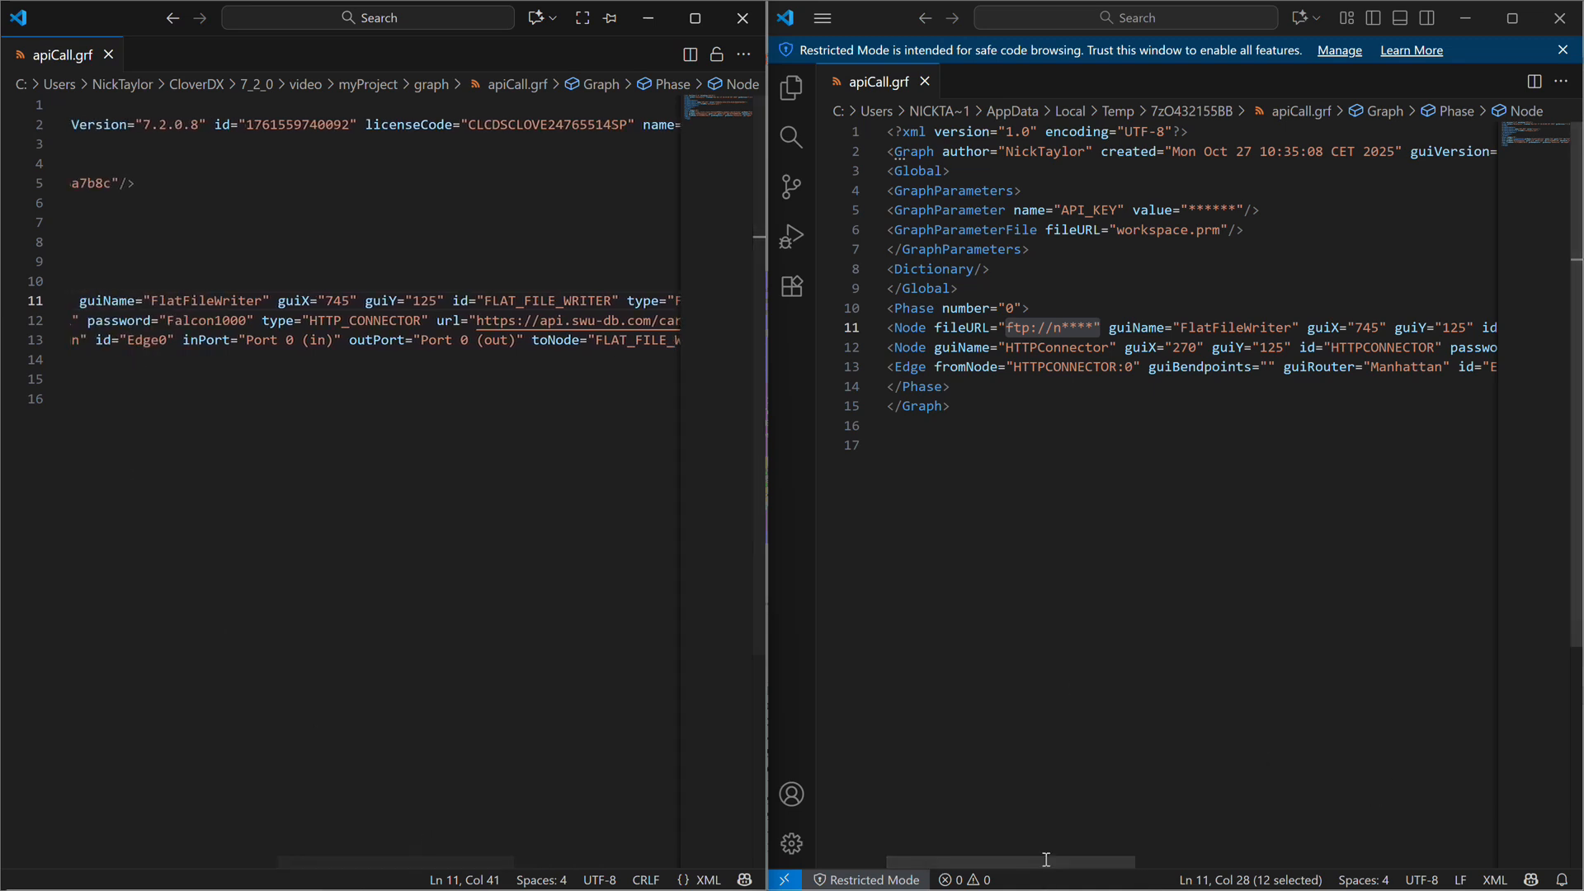
left_click_drag(1047, 861, 1146, 858)
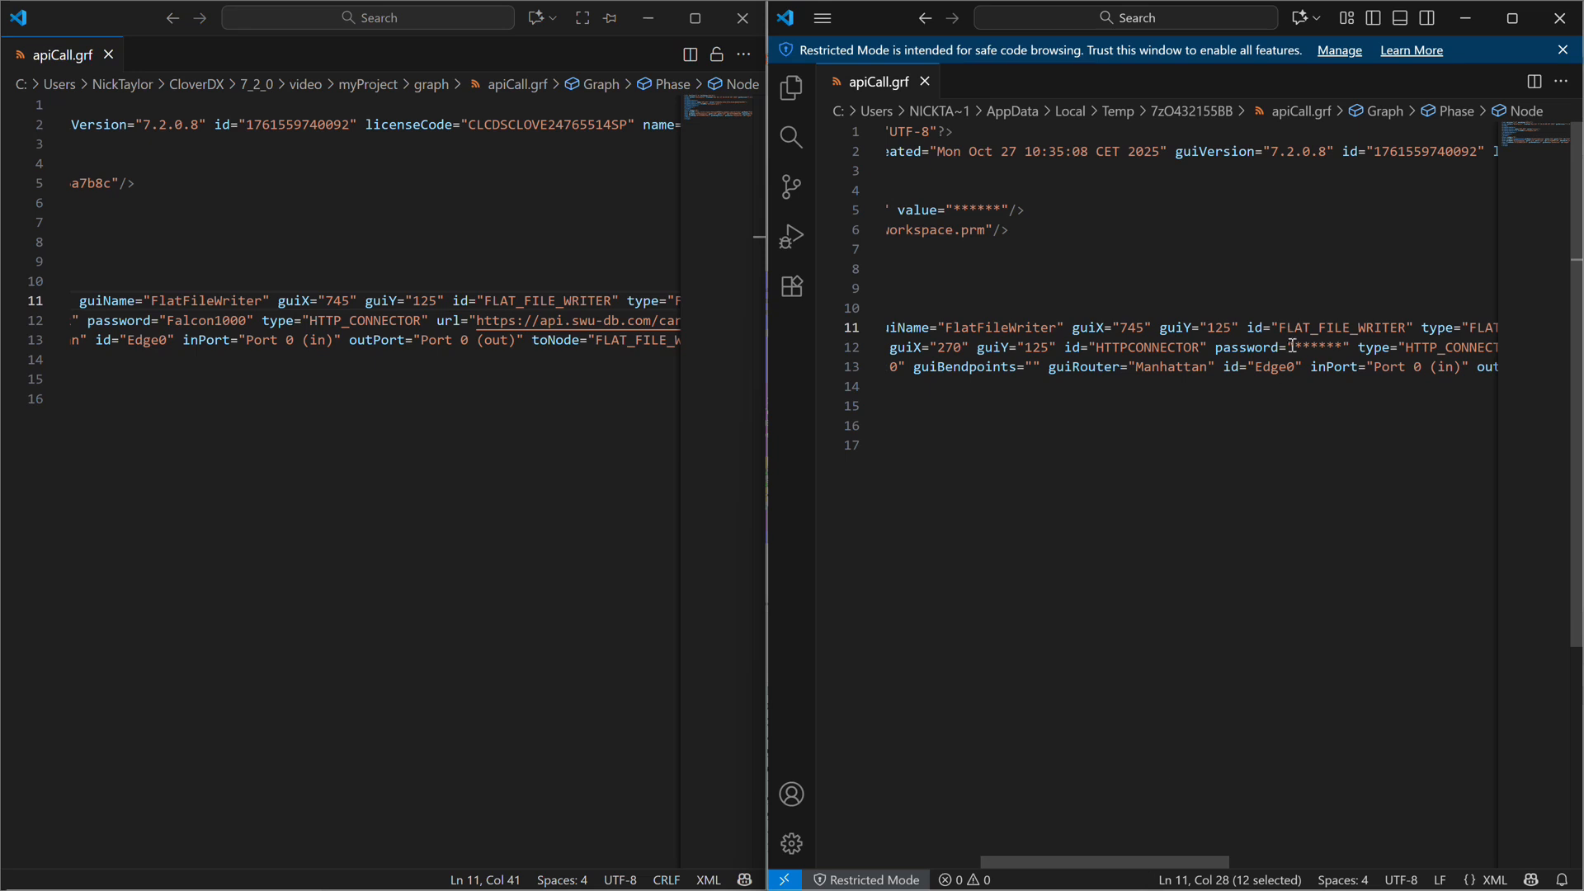
left_click_drag(1287, 348, 1353, 348)
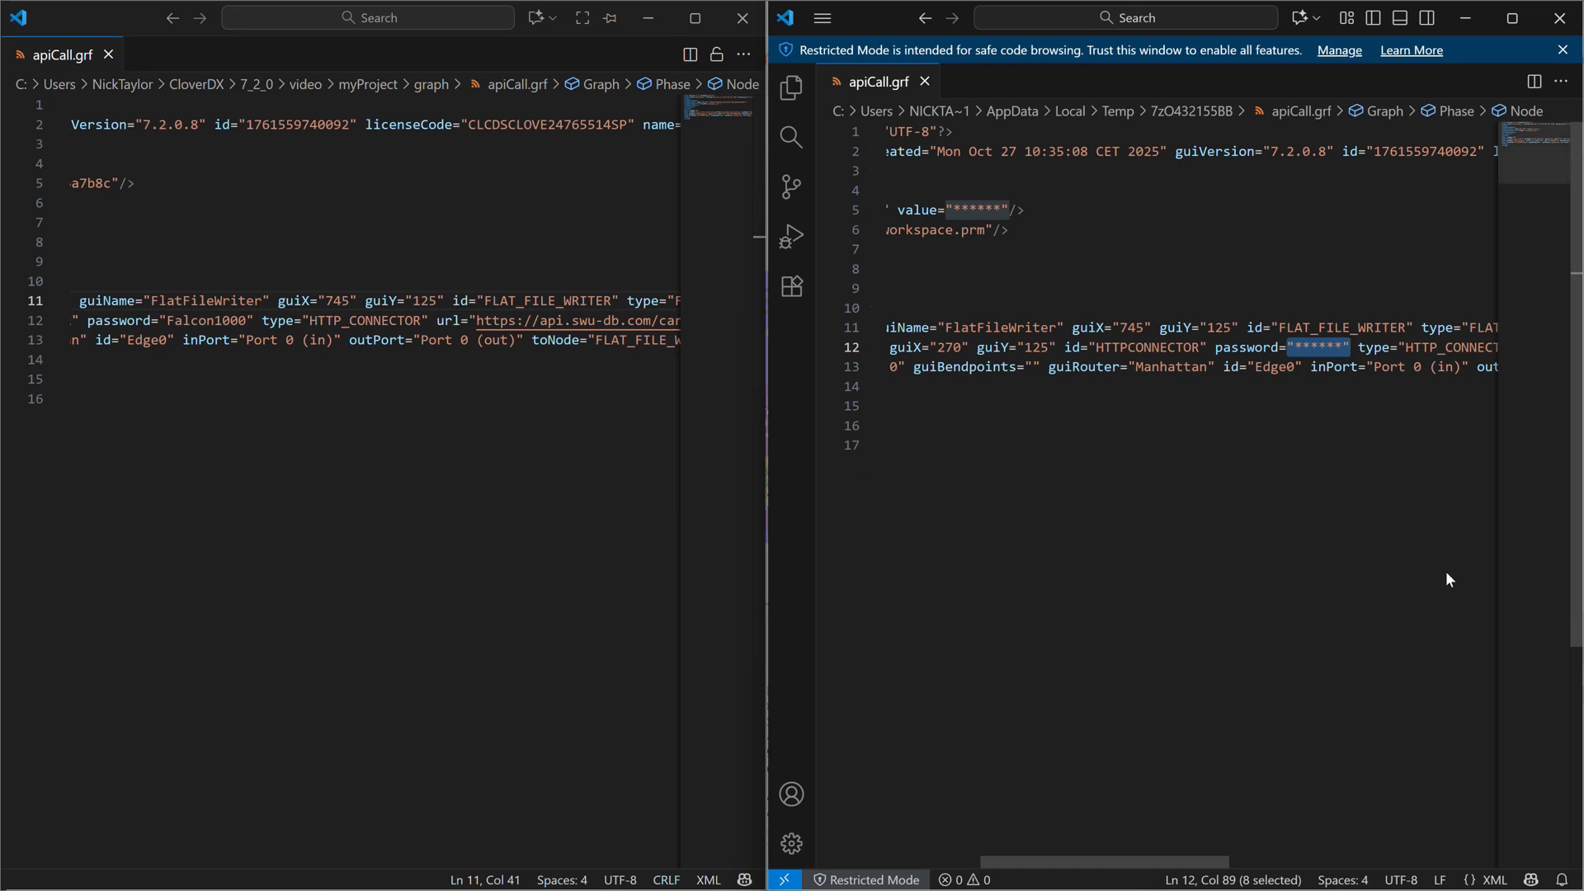
Highlight the masked password value of the HTTPConnector node in the sanitized apiCall.grf.
left_click_drag(1287, 347, 1342, 345)
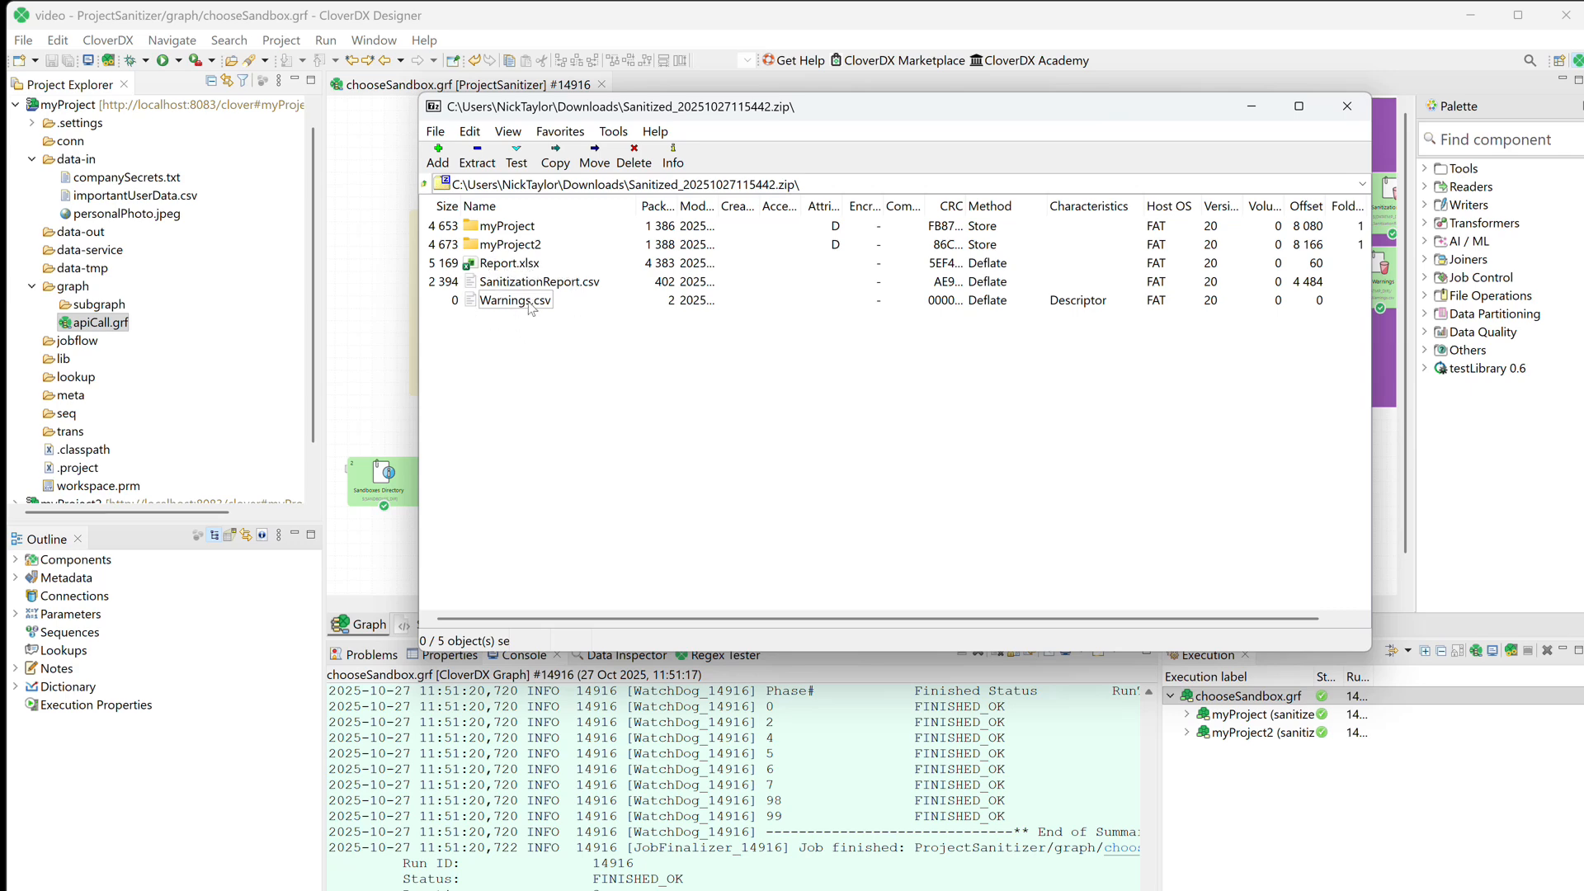
Open Report.xlsx from the sanitized archive in Excel and review myProject's EXCLUDED file statuses on the All sheet.
double_click(499, 266)
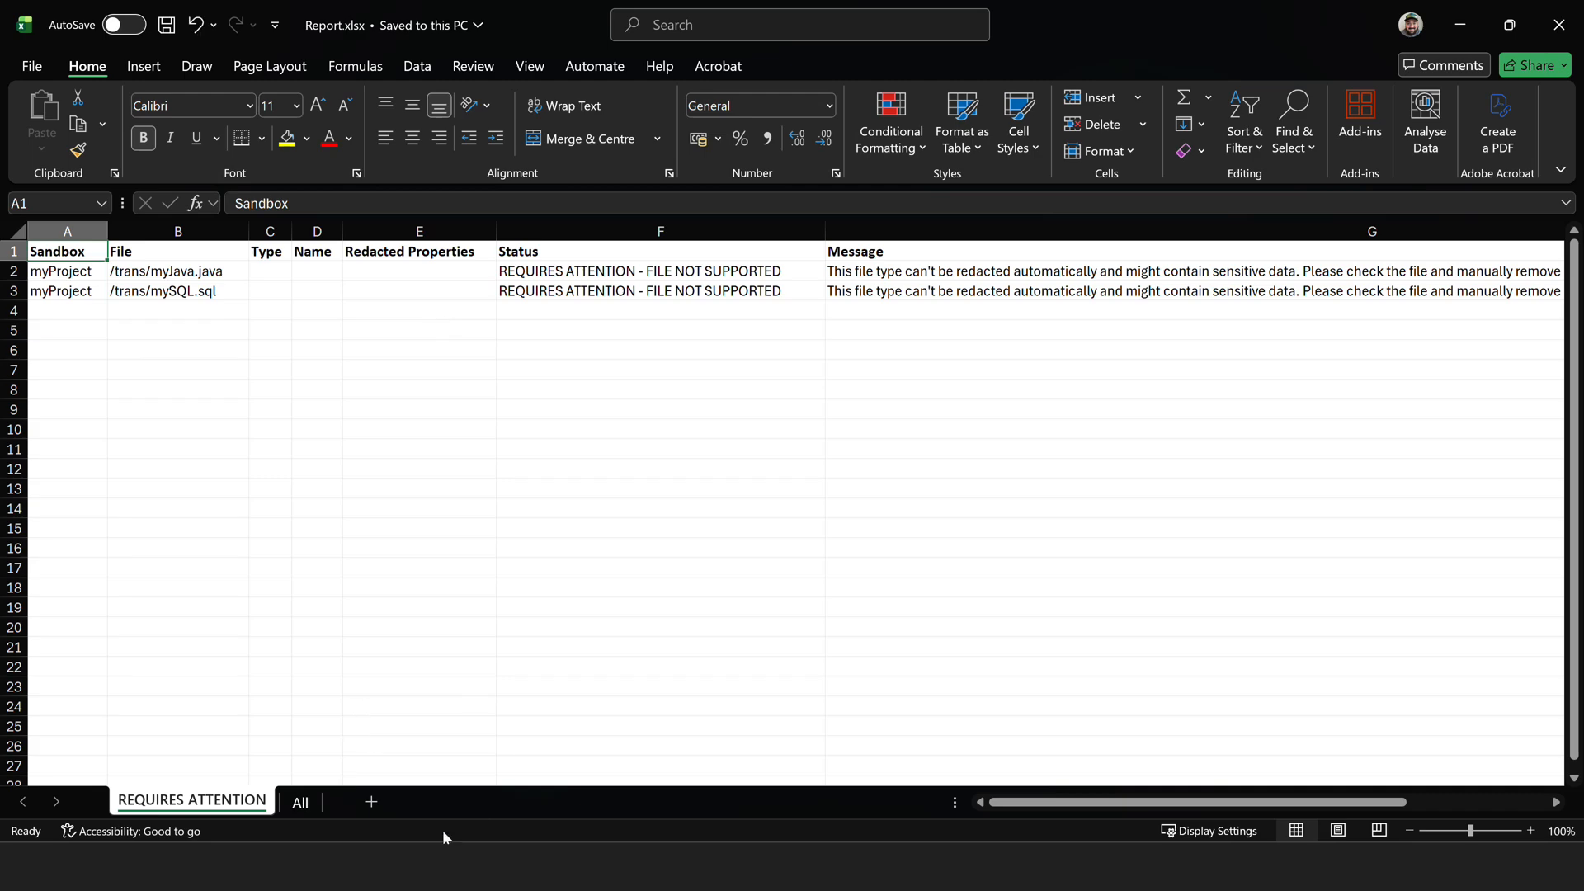
left_click(302, 802)
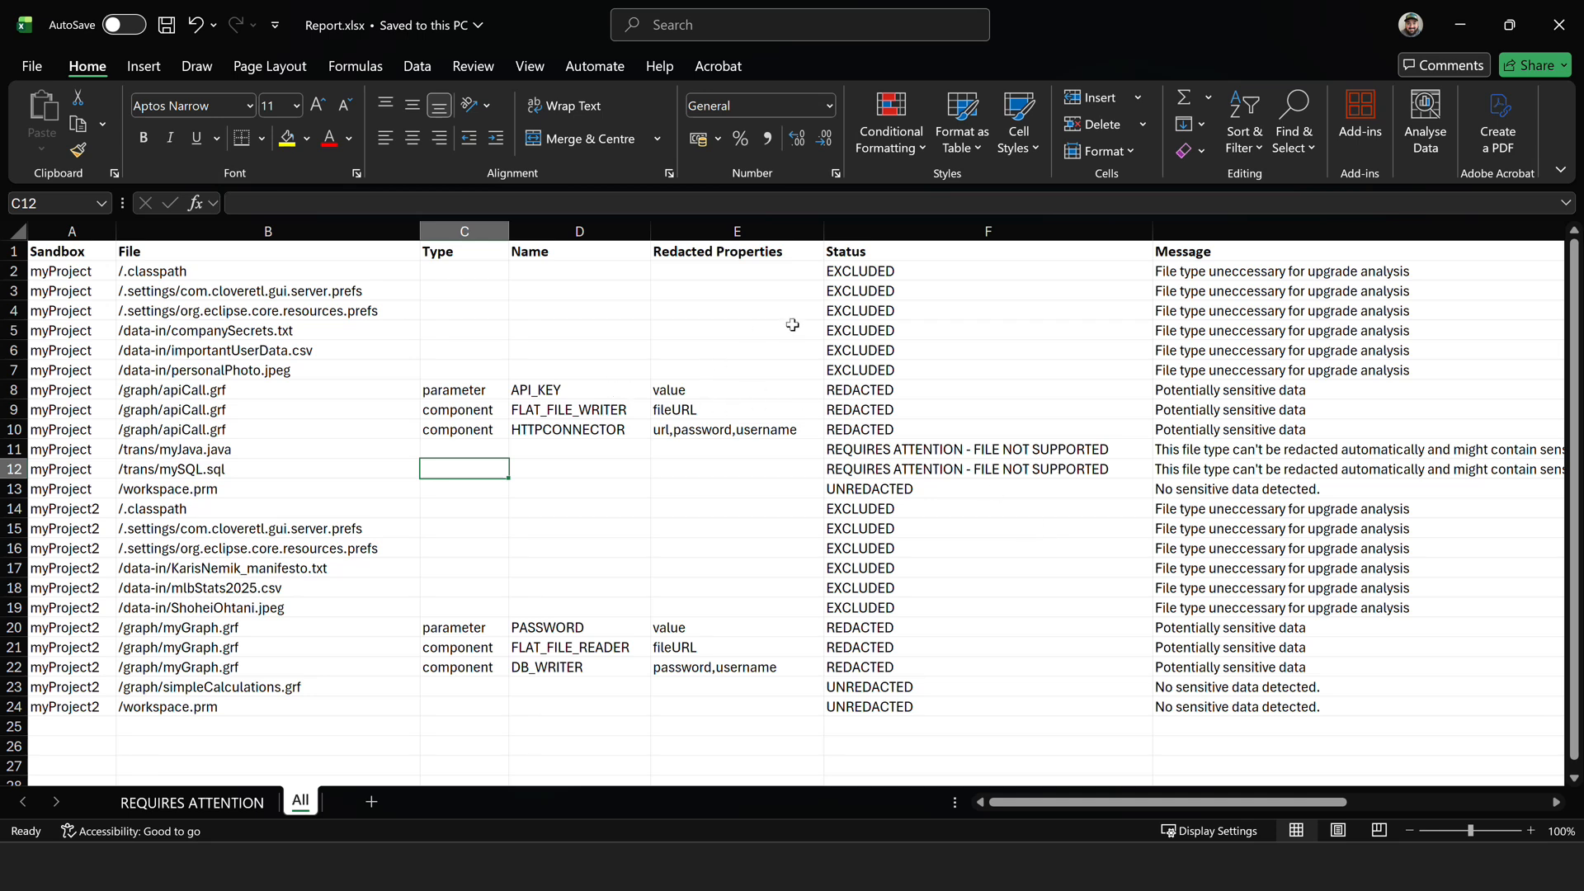
left_click_drag(852, 273, 860, 374)
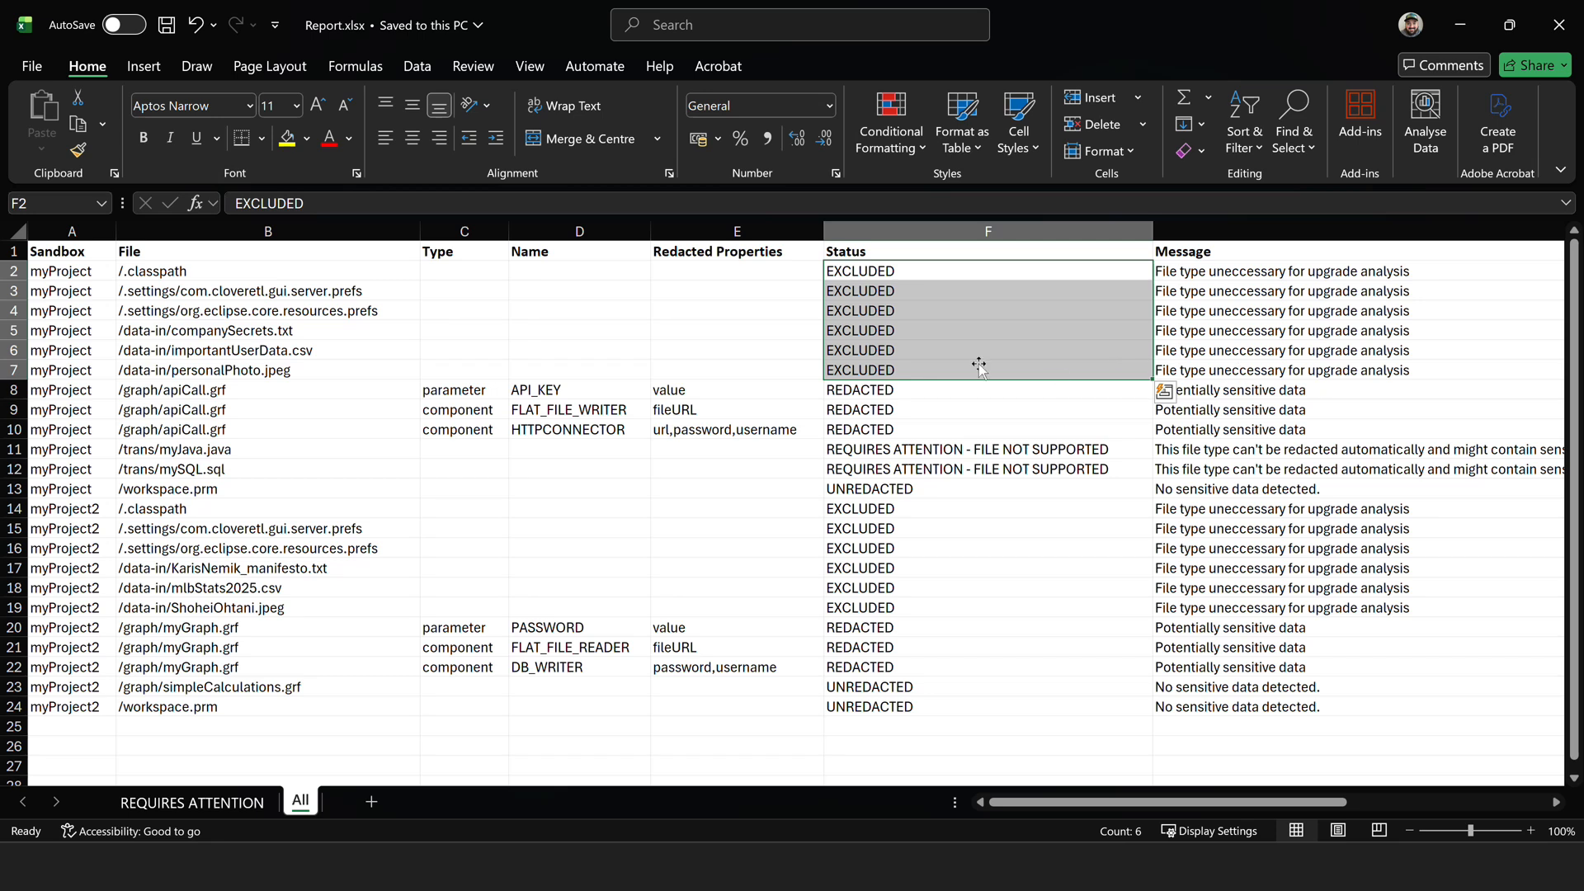
Examine the type, name and redacted properties reported for the three /graph/apiCall.grf entries of myProject.
left_click_drag(201, 393, 203, 427)
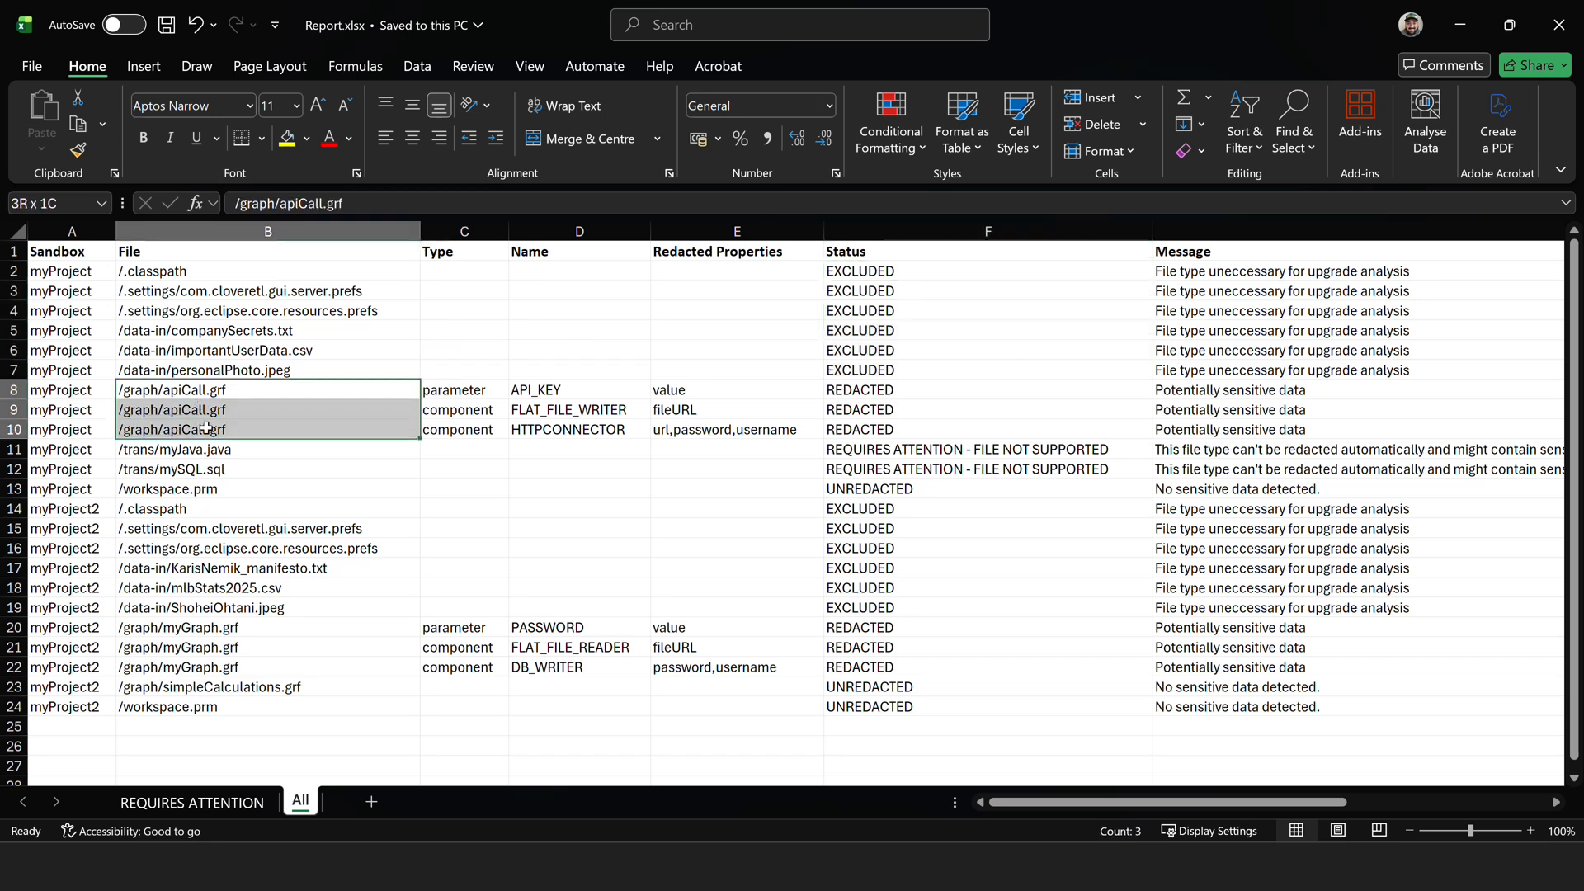
left_click(473, 390)
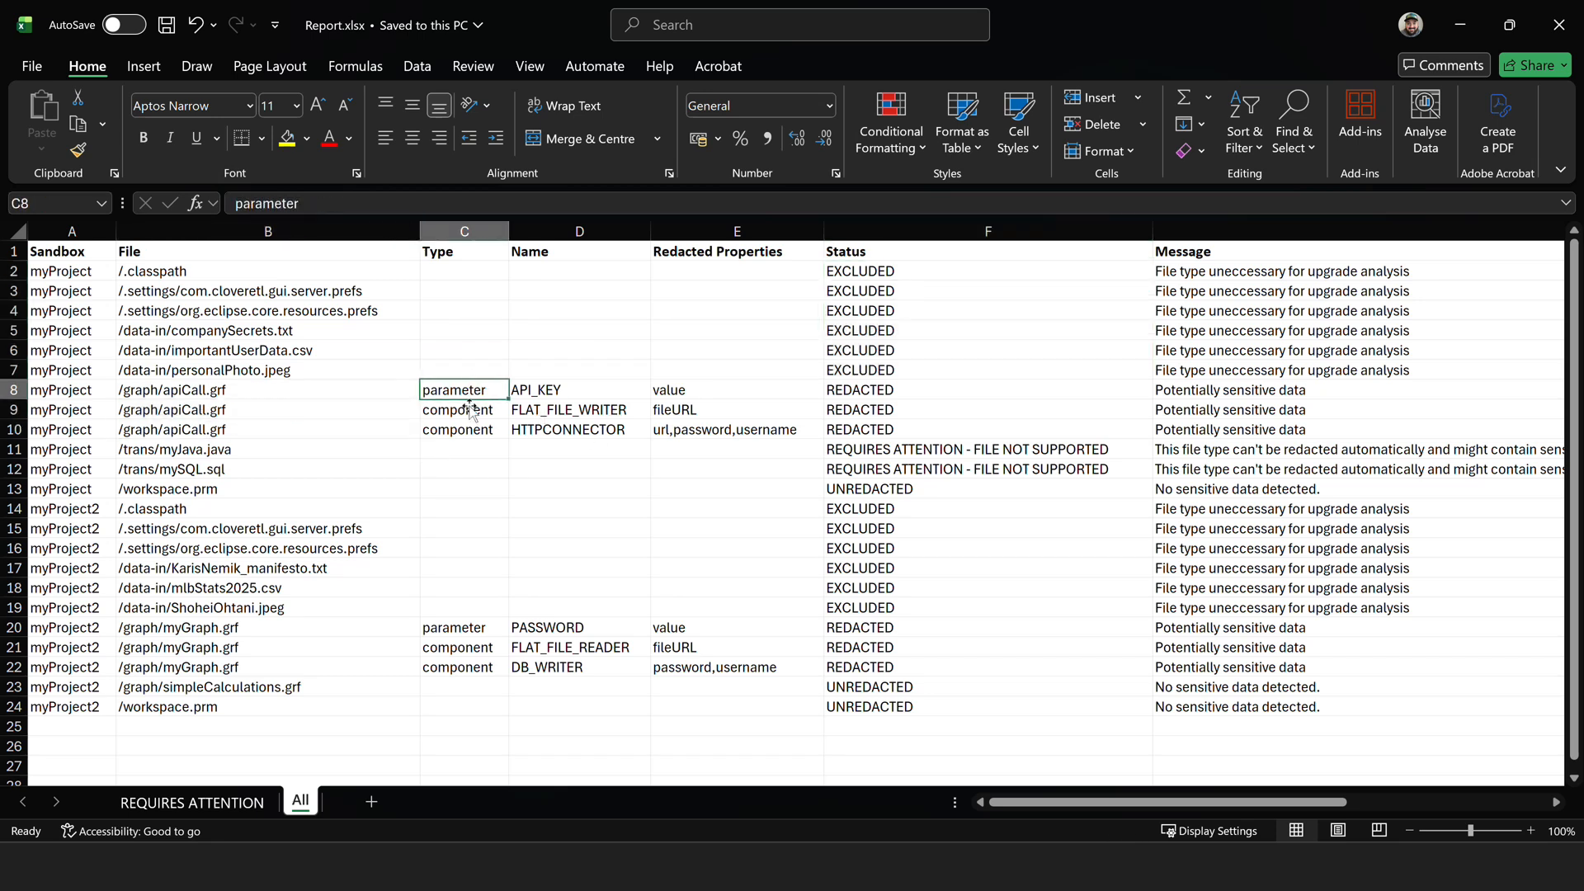
left_click(467, 411)
left_click(464, 430)
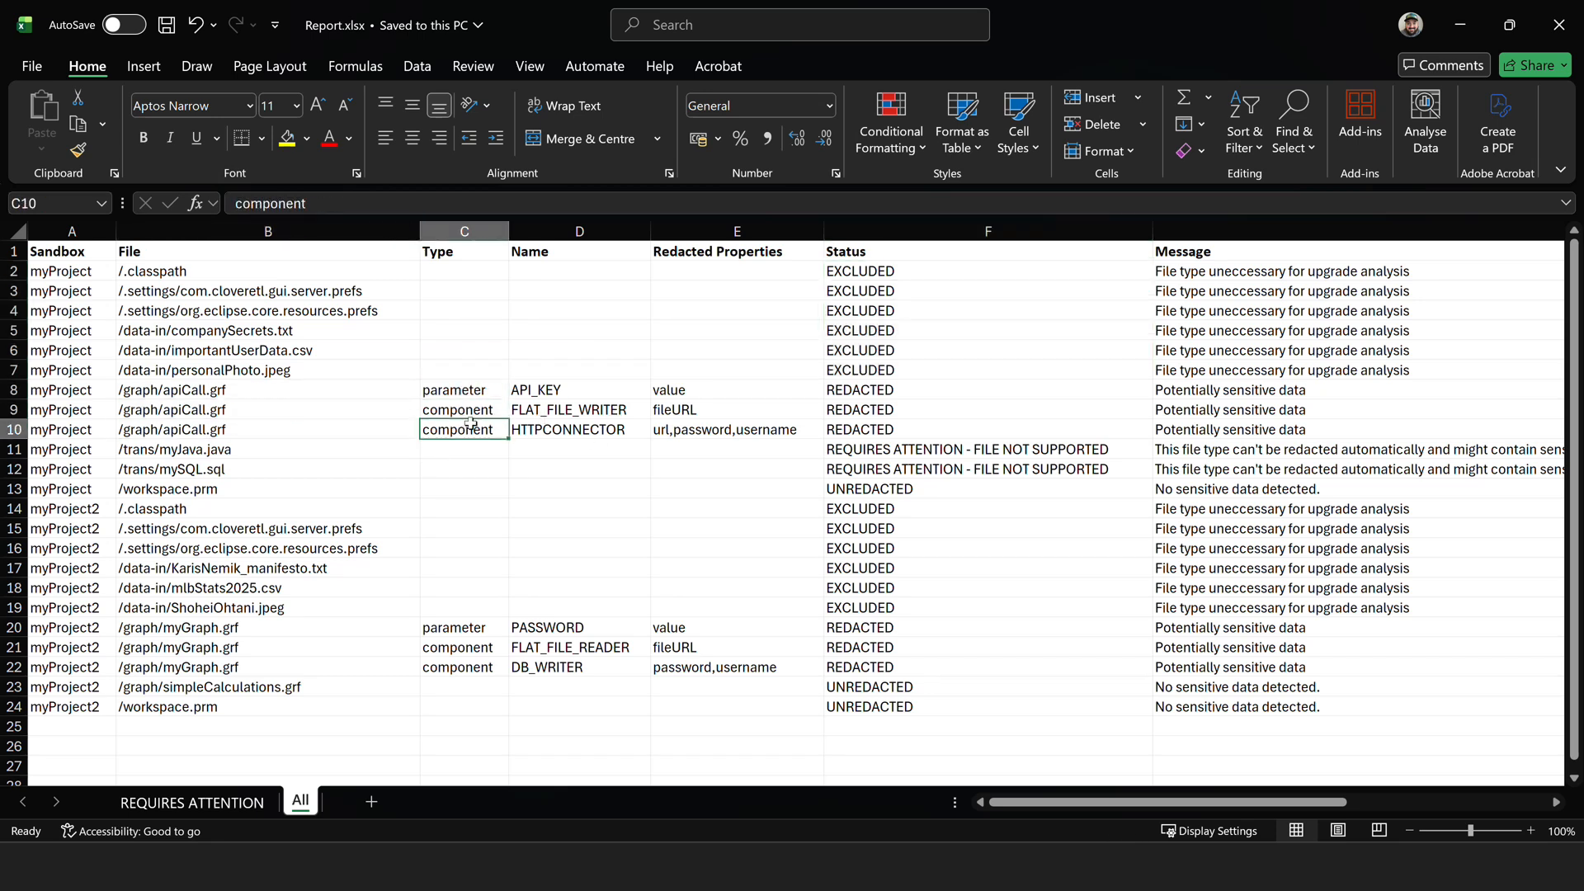
left_click(631, 428)
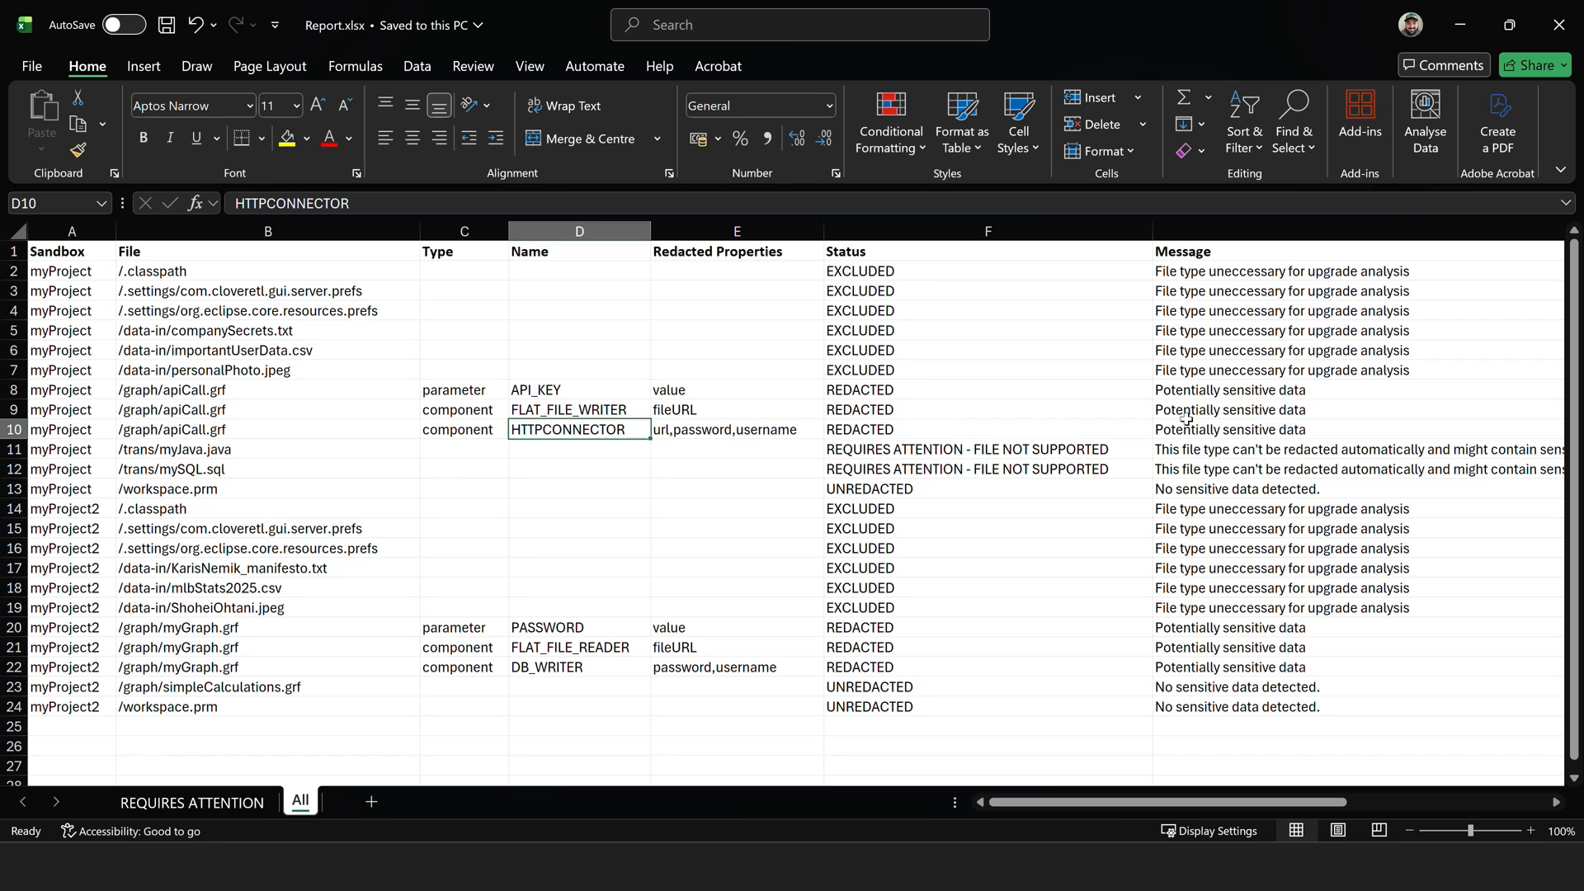
left_click(766, 434)
left_click(707, 410)
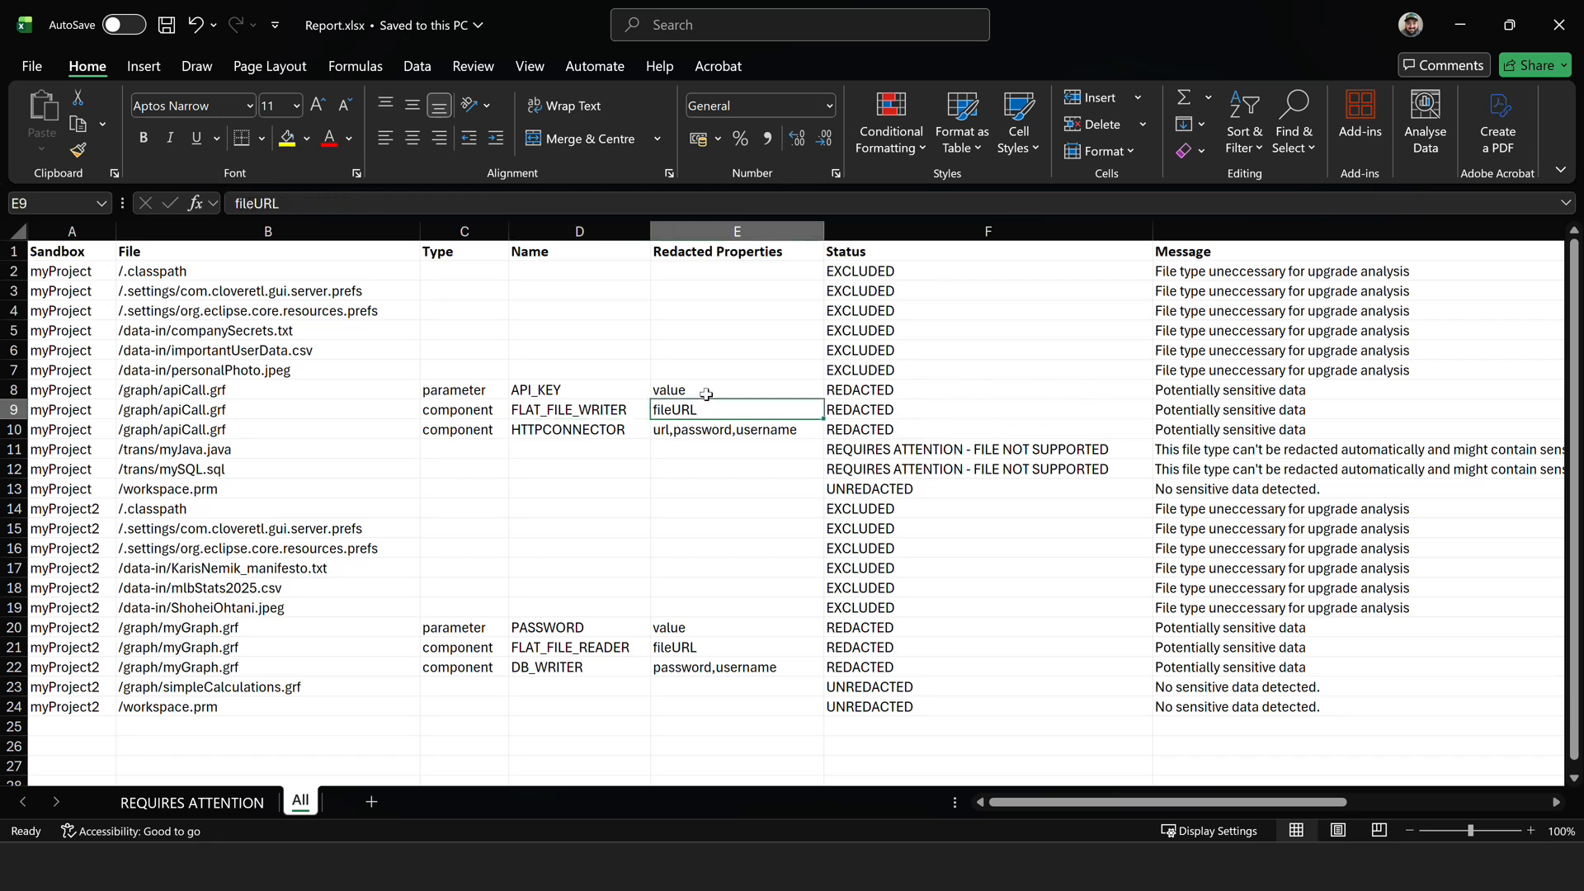
left_click(707, 392)
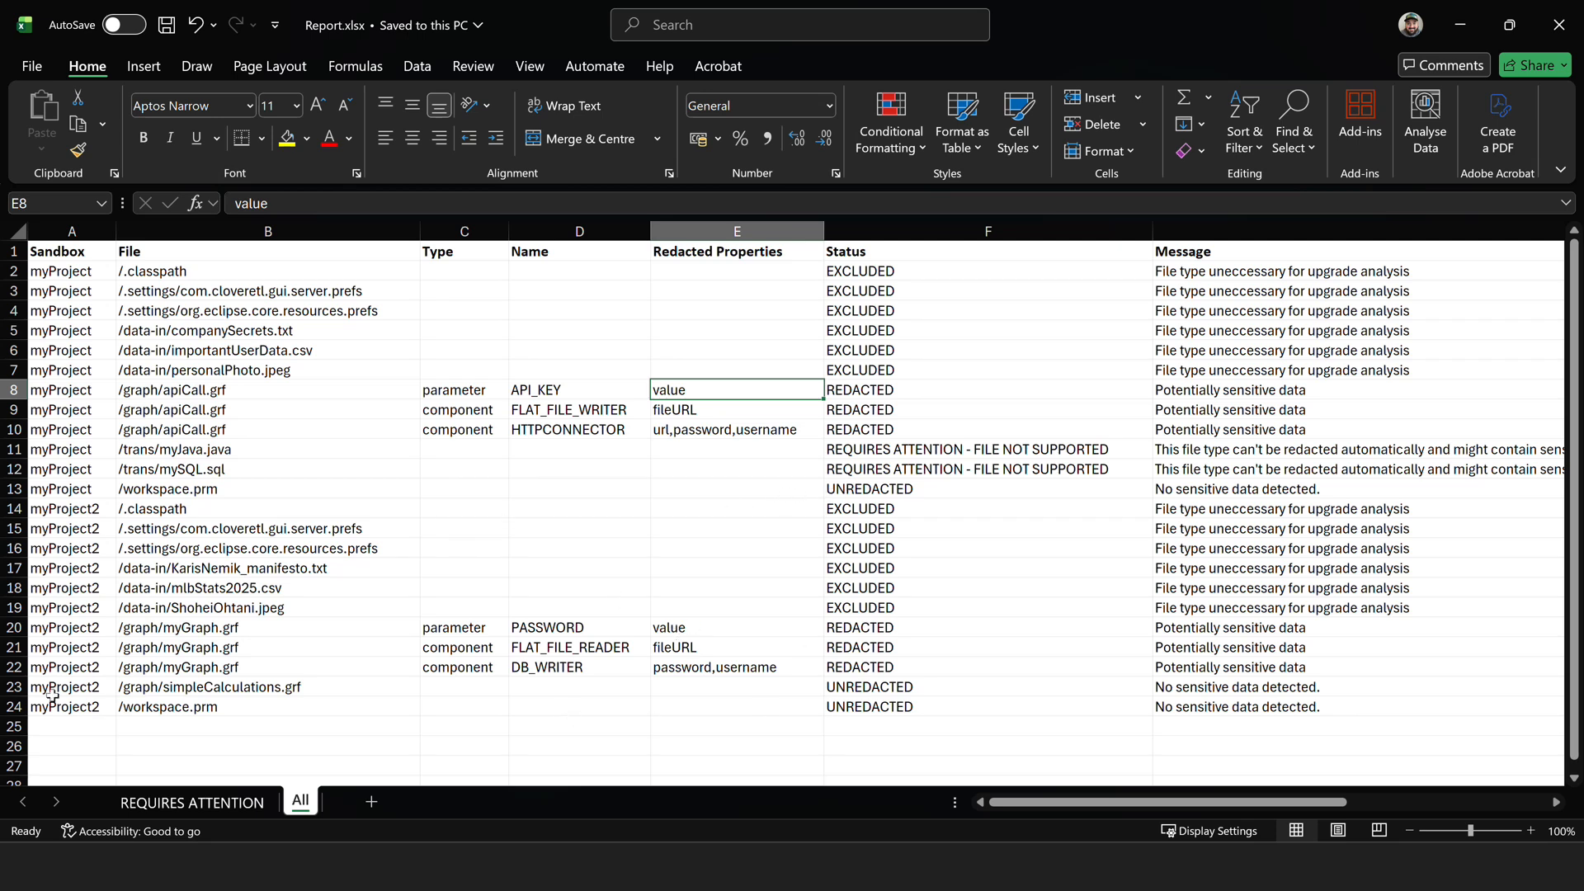
Review the report rows for myProject2's /graph/simpleCalculations.grf and /workspace.prm, including their status and message.
left_click(18, 687)
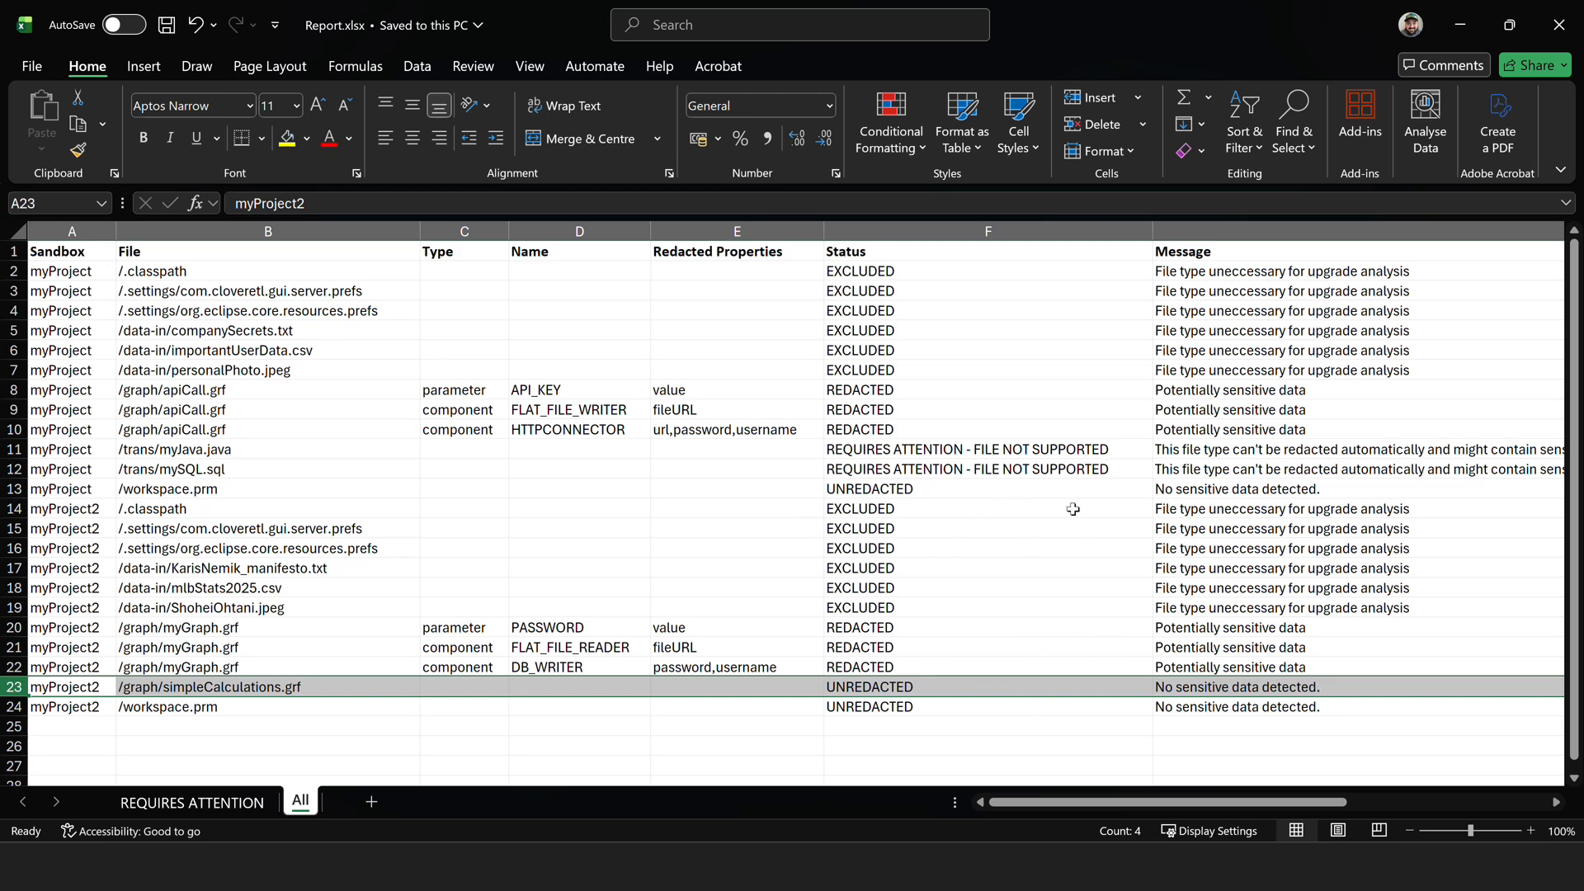
key("Down")
scroll(1330, 766, "right", 1)
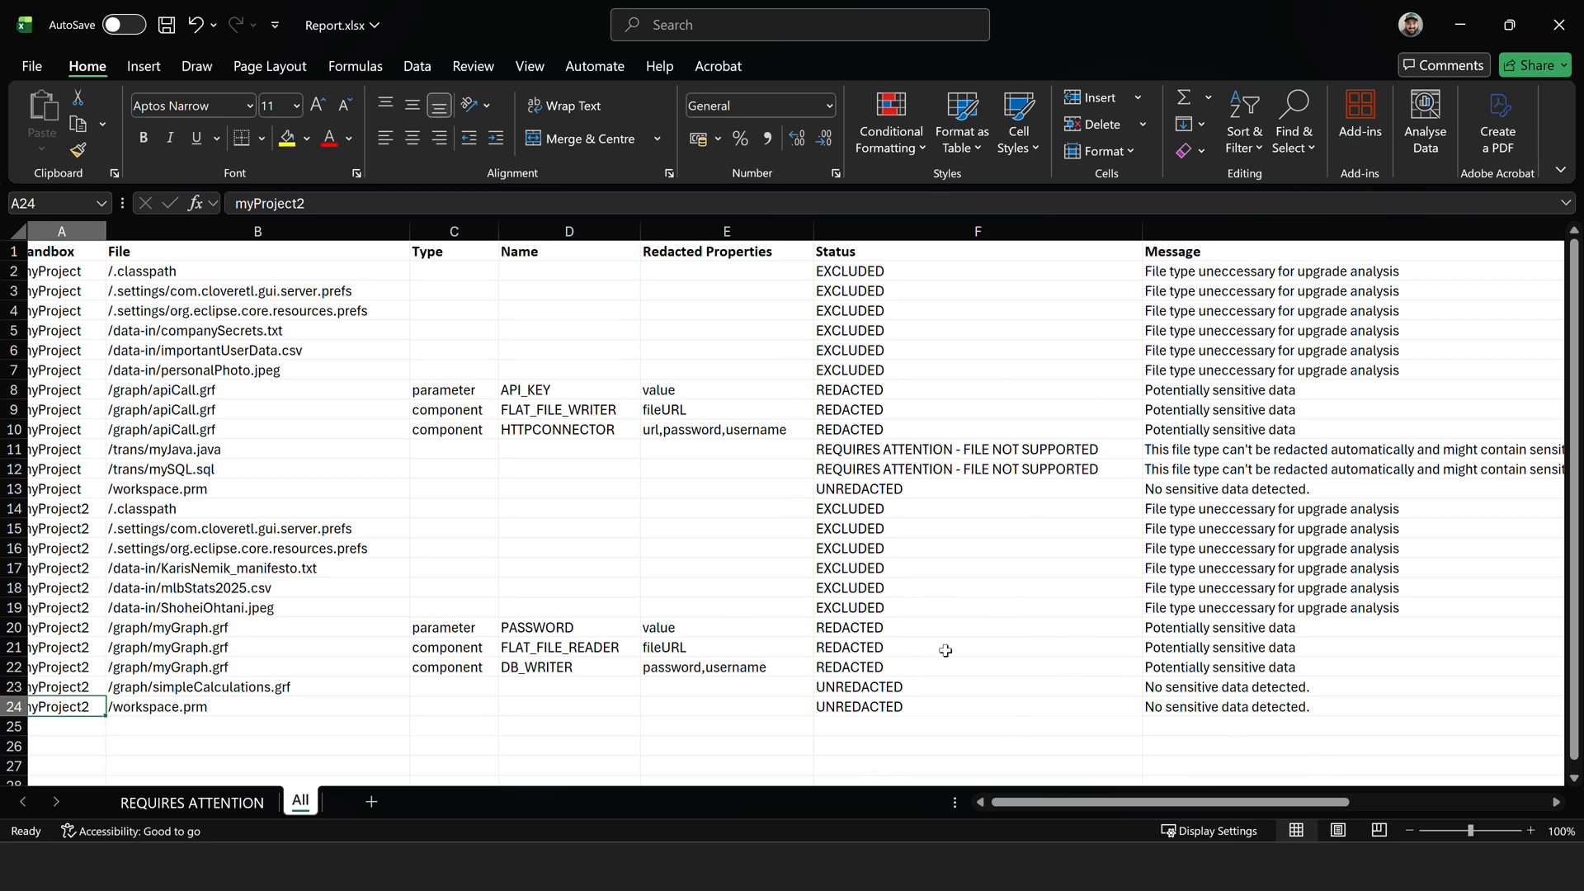
Switch to the sanitized zip in the archive manager and open its myProject/trans folder.
key("alt+Tab")
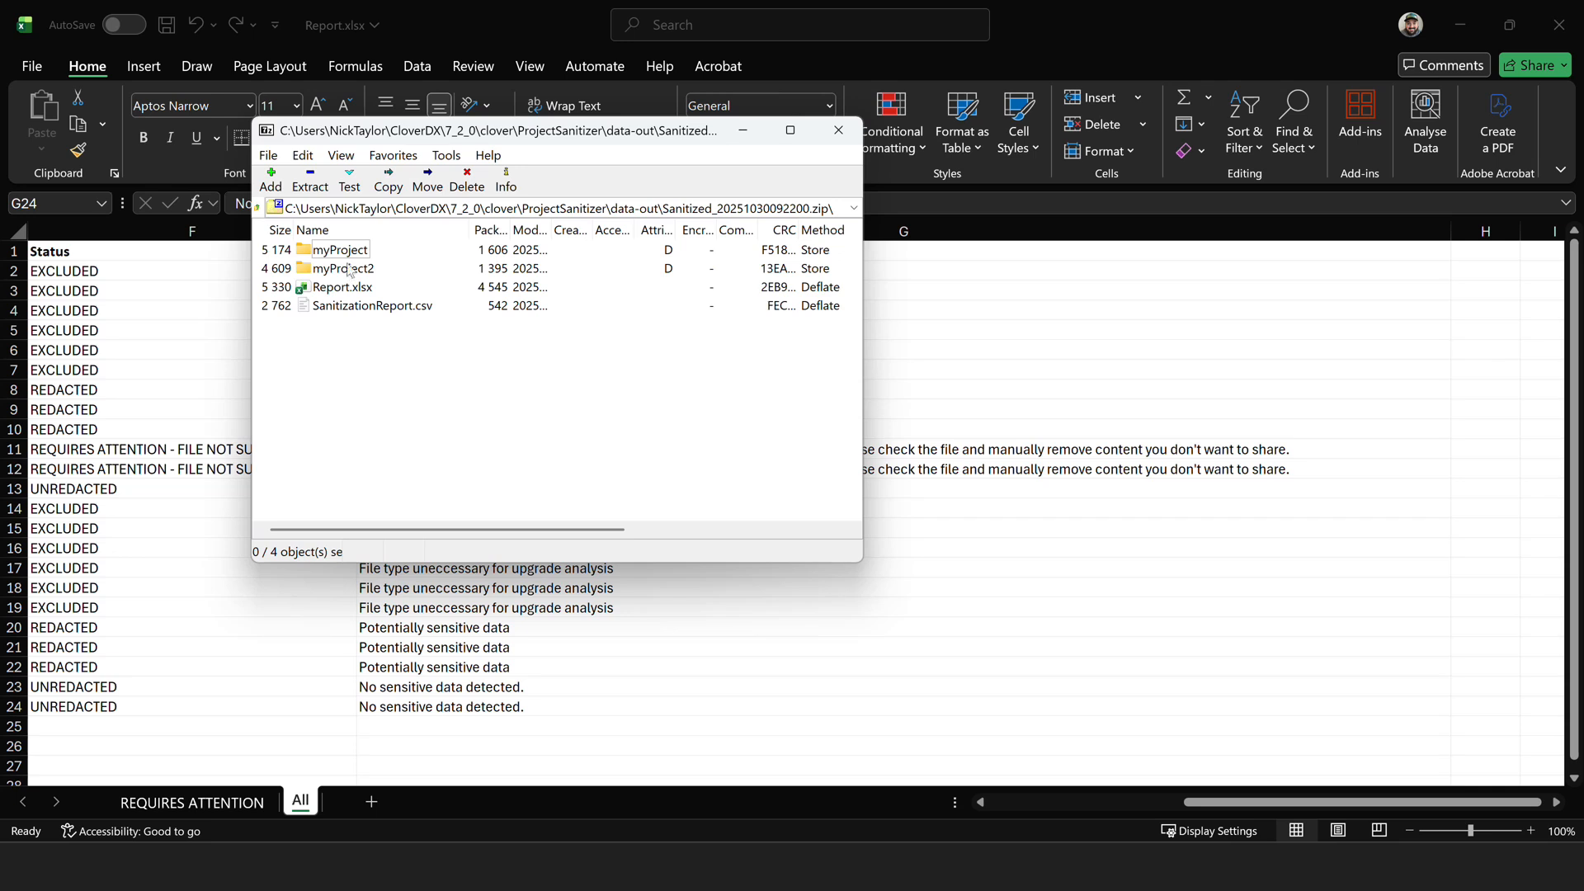
double_click(346, 254)
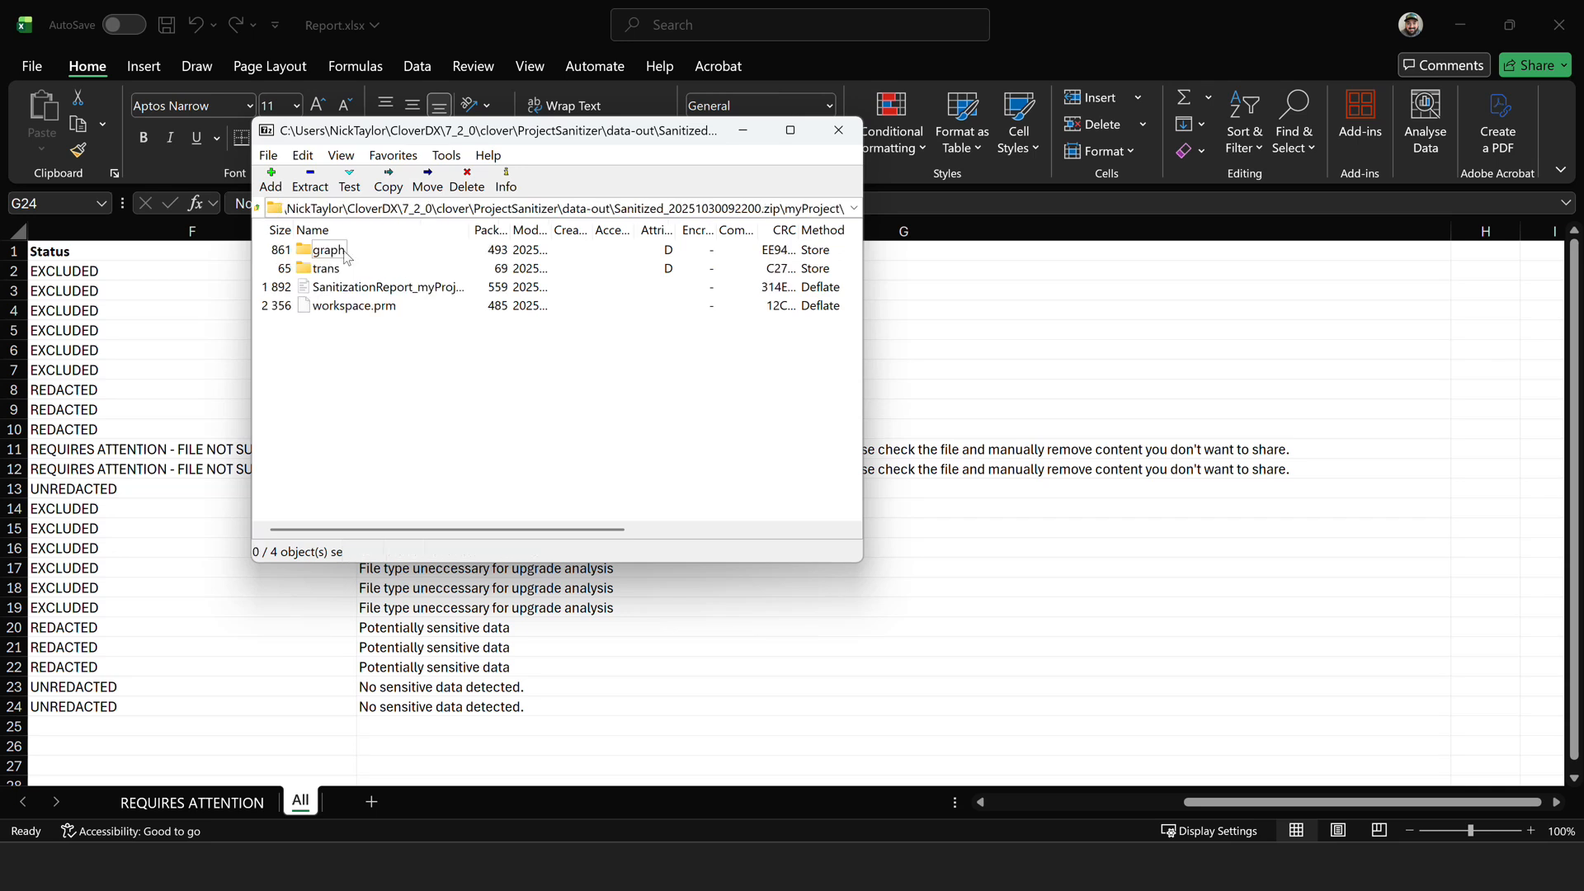
double_click(303, 273)
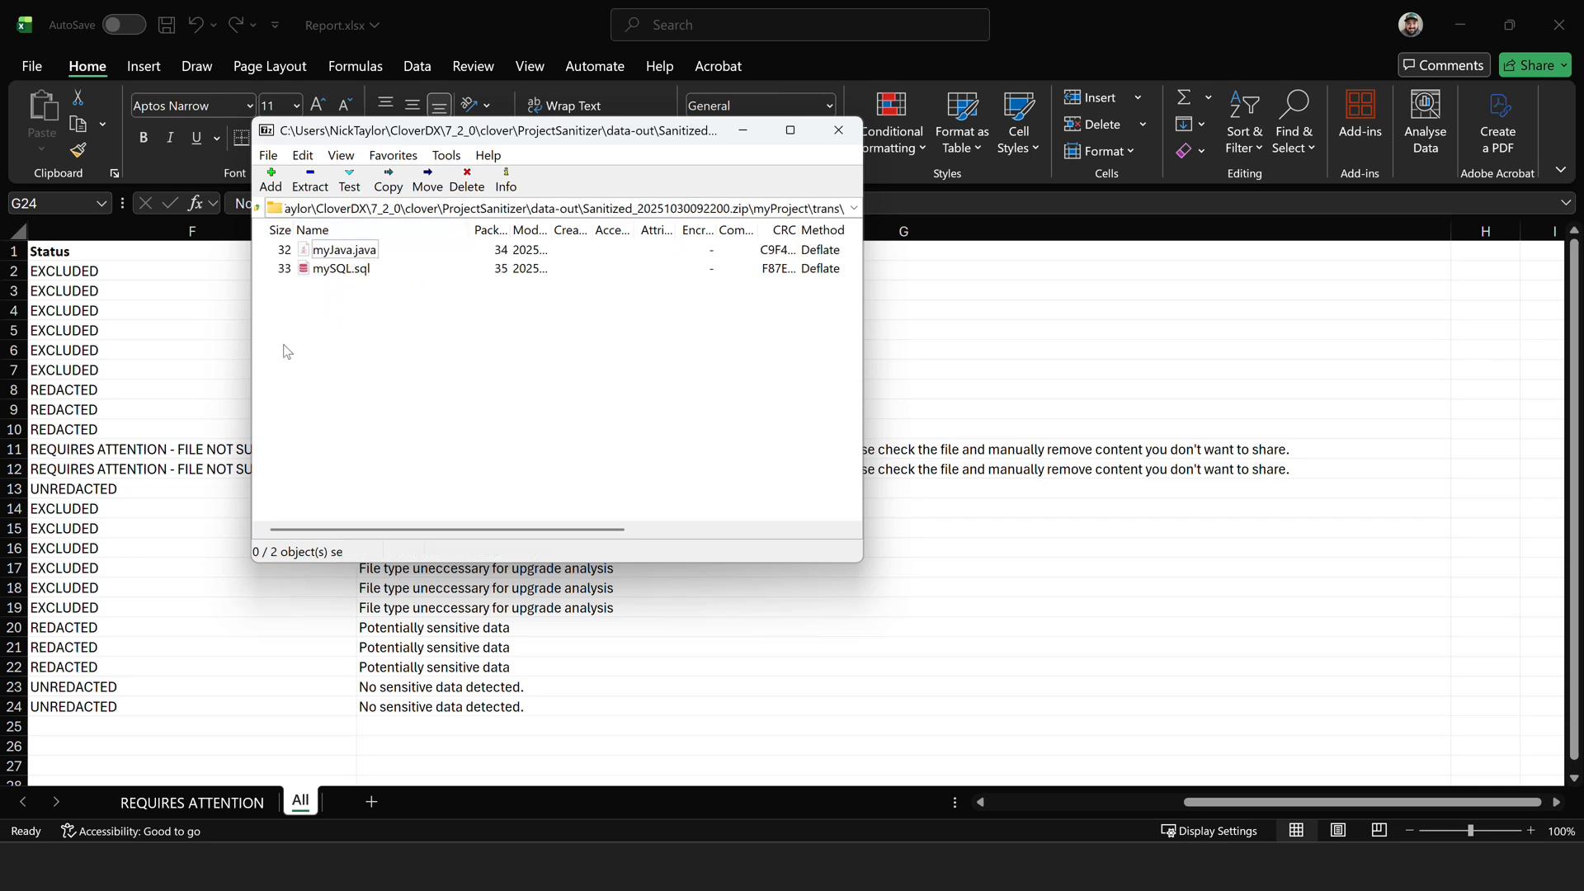